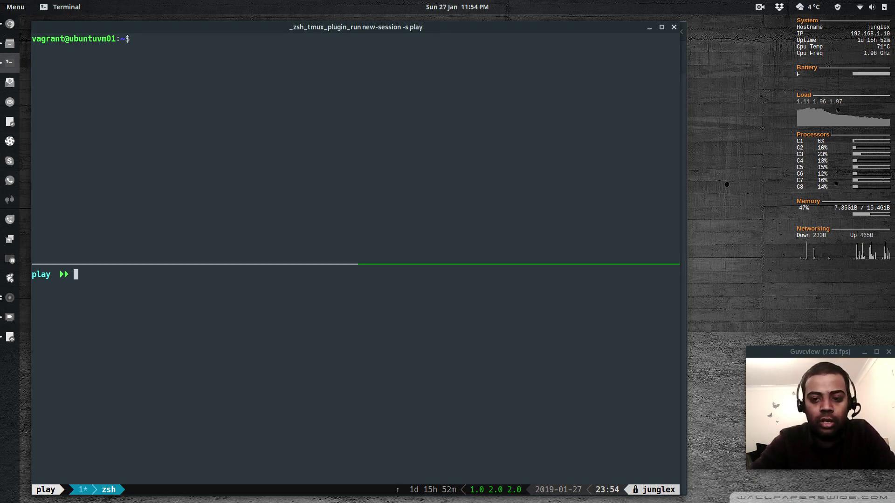
left_click(17, 26)
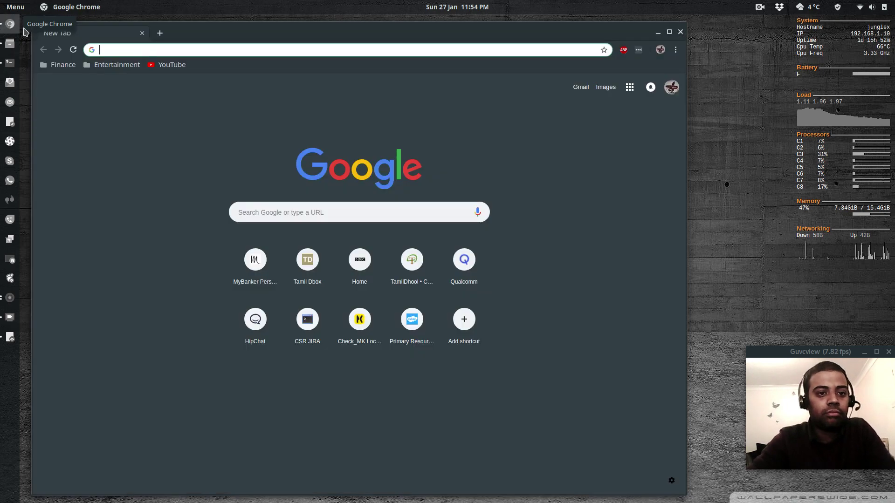
type("ht")
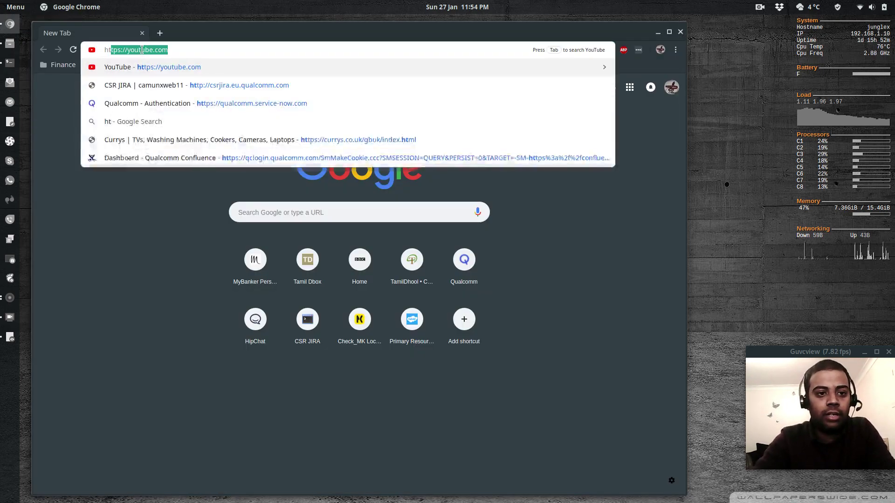
type("tp")
type("://ub")
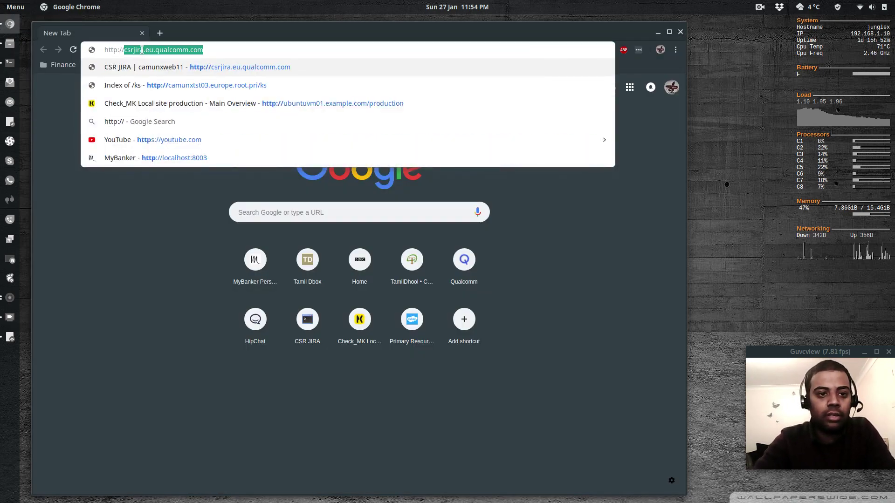
type("un")
key("Right")
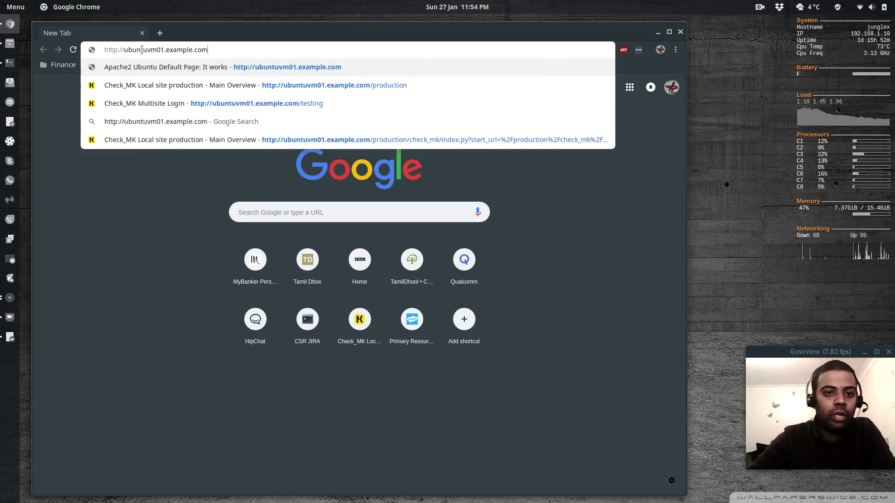
type("/product")
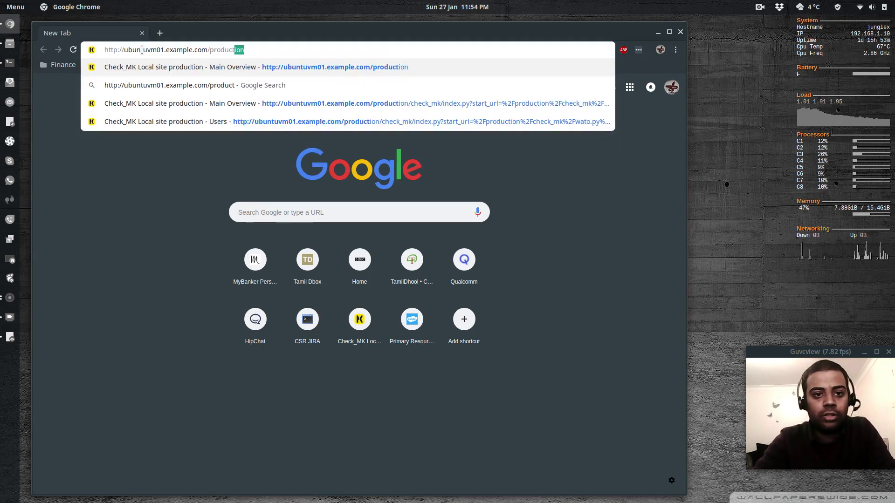
key("Return")
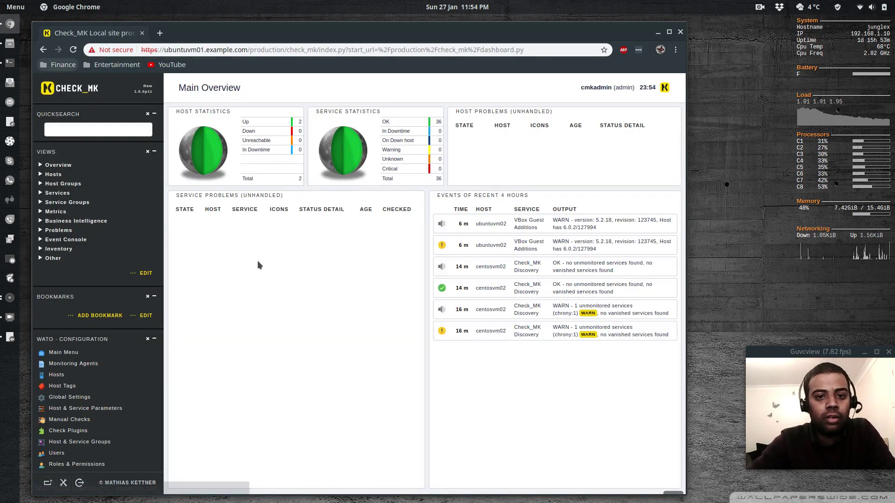
View the list of all monitored hosts, and return to the Main Overview dashboard
left_click(54, 175)
left_click(57, 184)
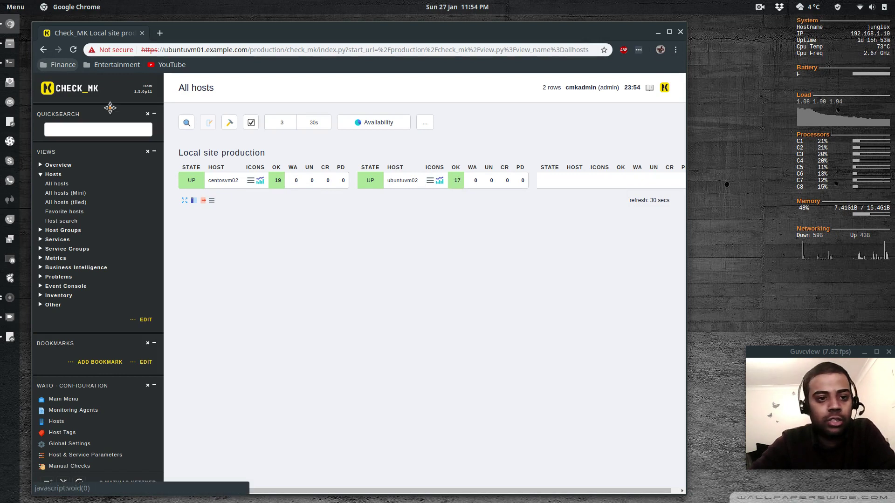
left_click(73, 95)
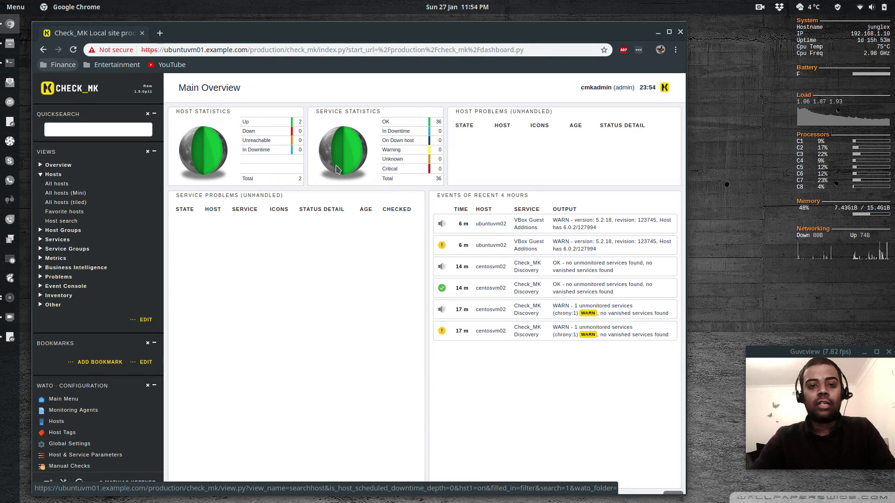
Review the monitored services of host centosvm02 from the WATO host configuration, and switch back to the terminal
left_click(56, 422)
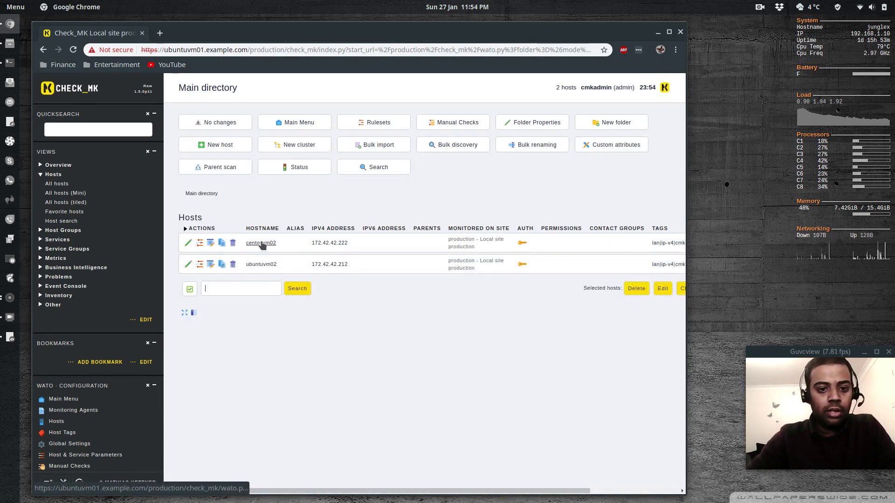
left_click(261, 243)
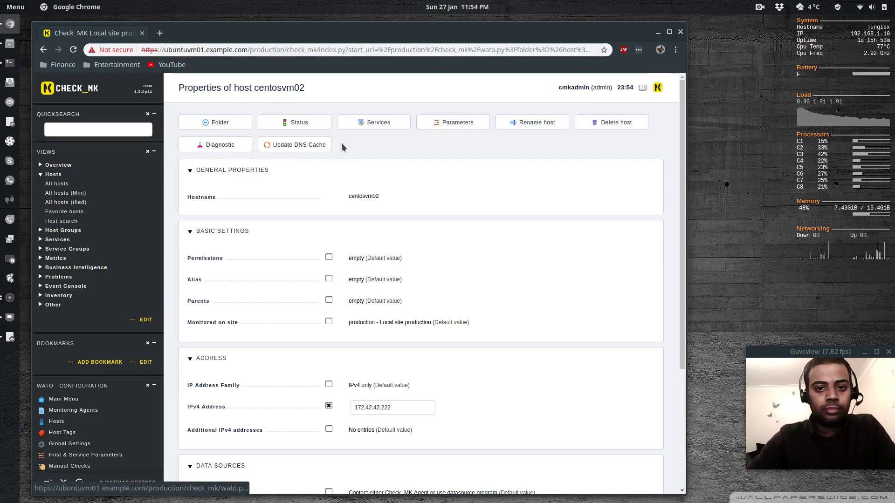
left_click(380, 121)
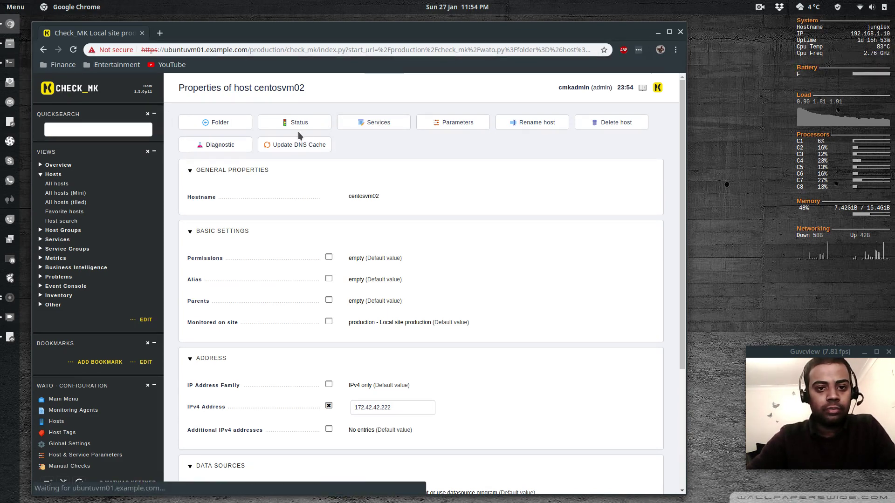
scroll(441, 223, "down", 3)
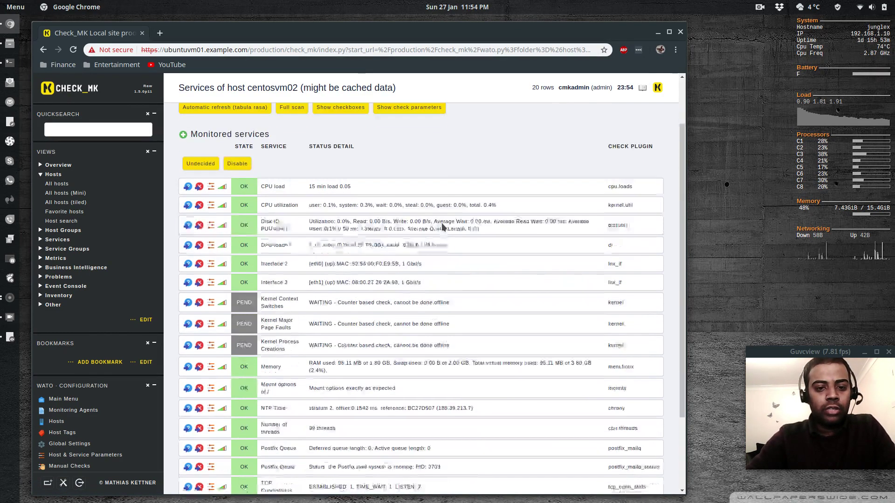
scroll(441, 222, "down", 3)
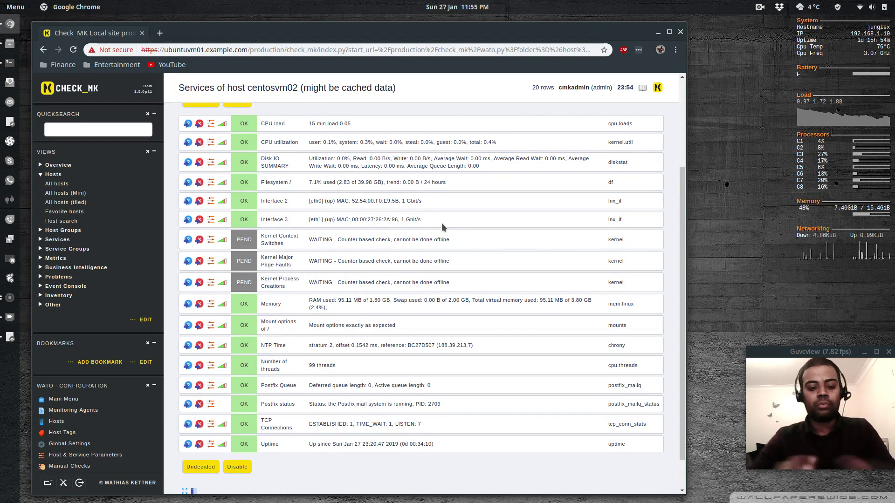
key("alt+Tab")
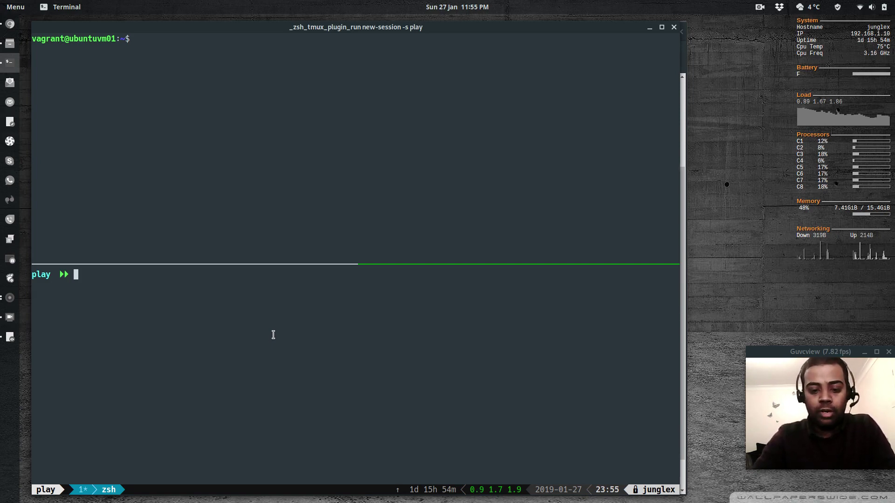
type("git clone")
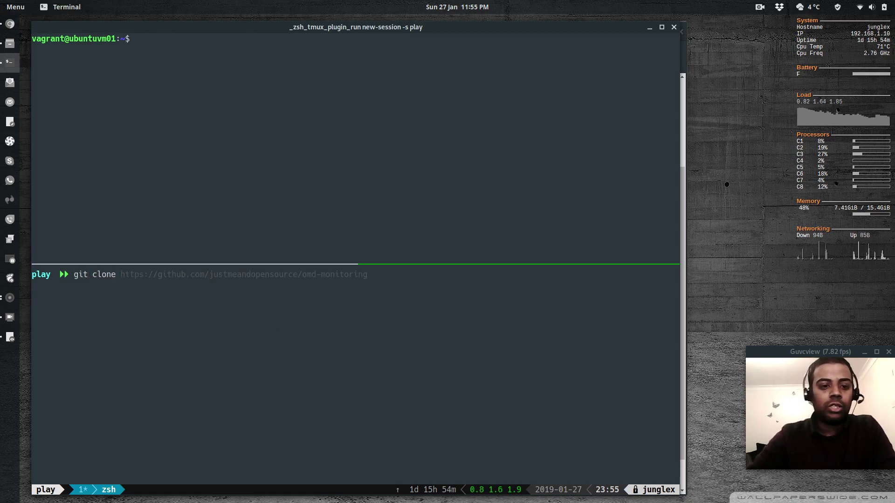
key("Right")
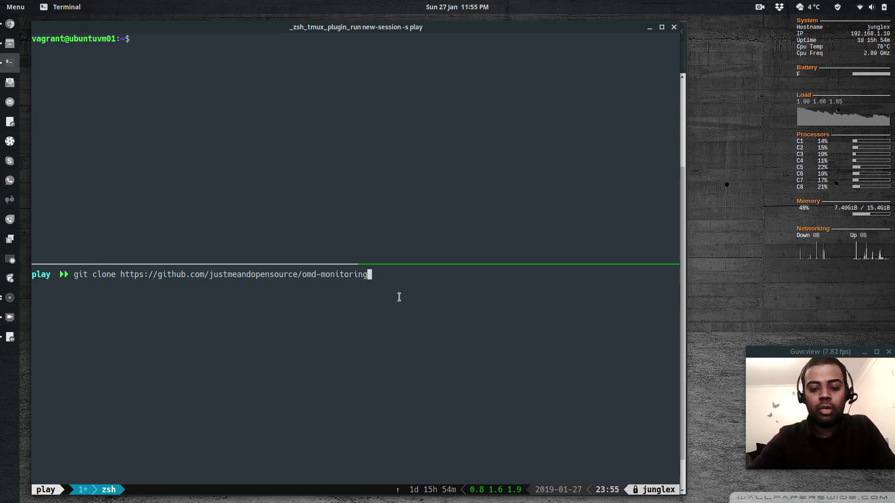
key("ctrl+u")
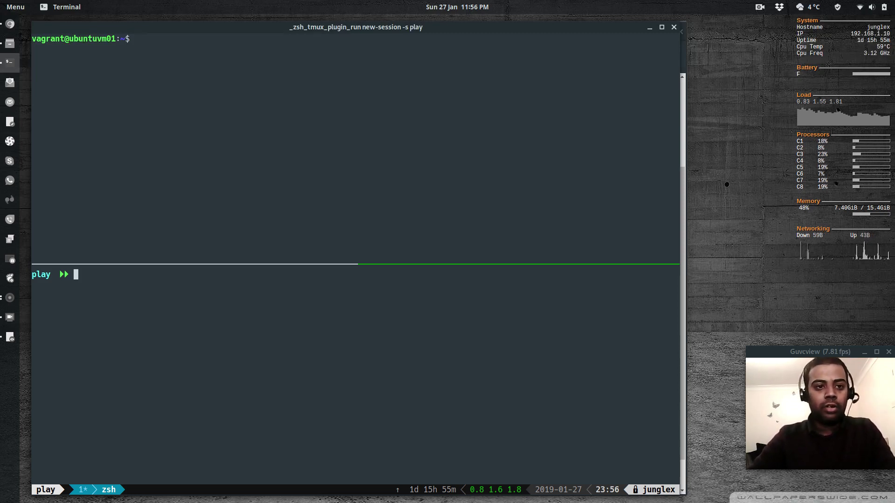
Log out of the ubuntuvm01 session in the other tmux pane and clear its screen
key("ctrl+b")
key("Up")
type("cd")
key("Return")
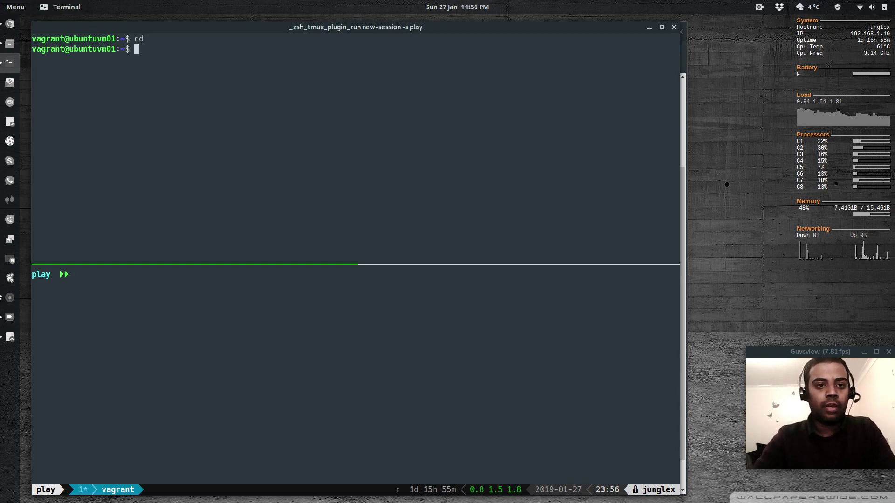
key("ctrl+d")
type("clear")
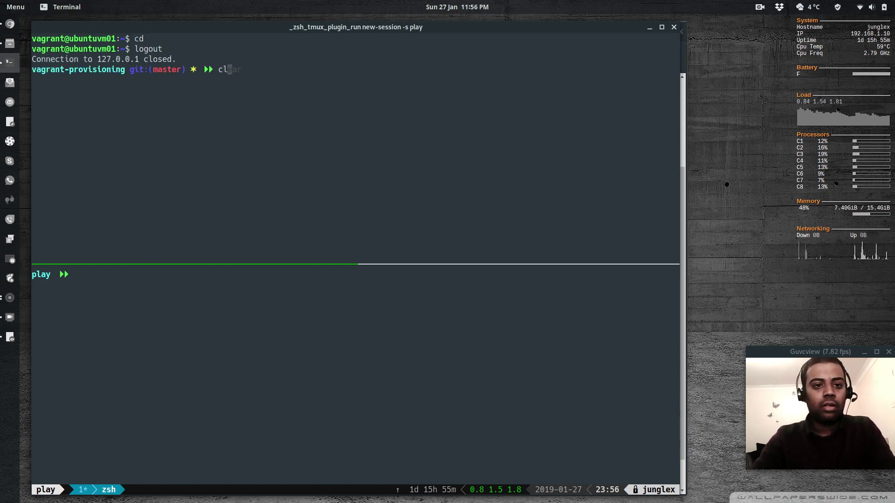
key("Return")
Connect to the ubuntuvm02 machine with vagrant ssh and clear the screen
type("vagrant ssh u")
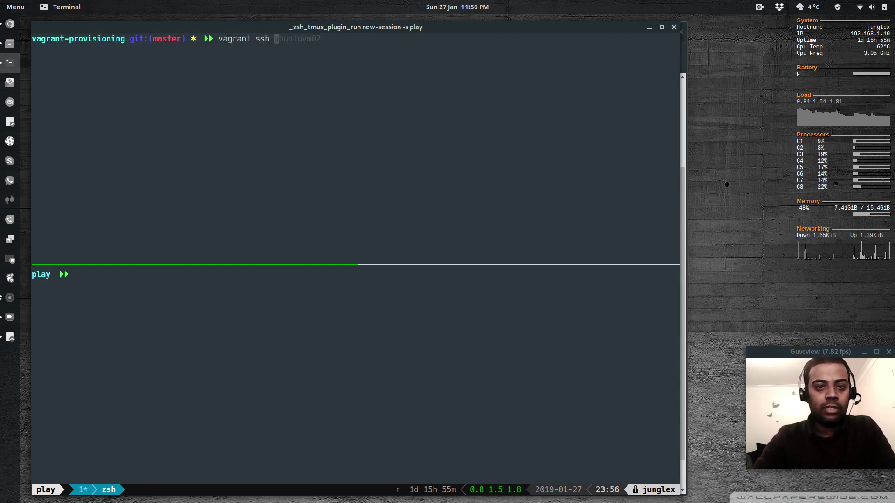
type("buntuvm02")
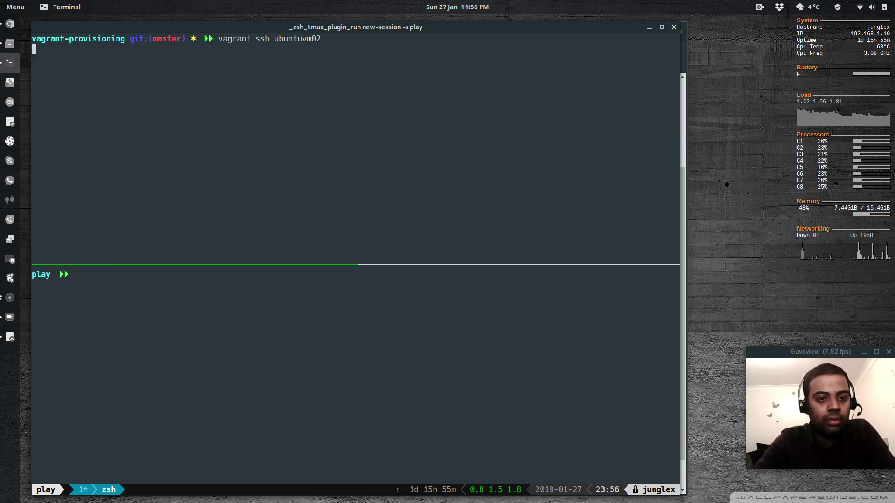
type("clear")
key("Return")
Find the agent's local check directory on ubuntuvm02 by running check_mk_agent | grep Local
type("chec")
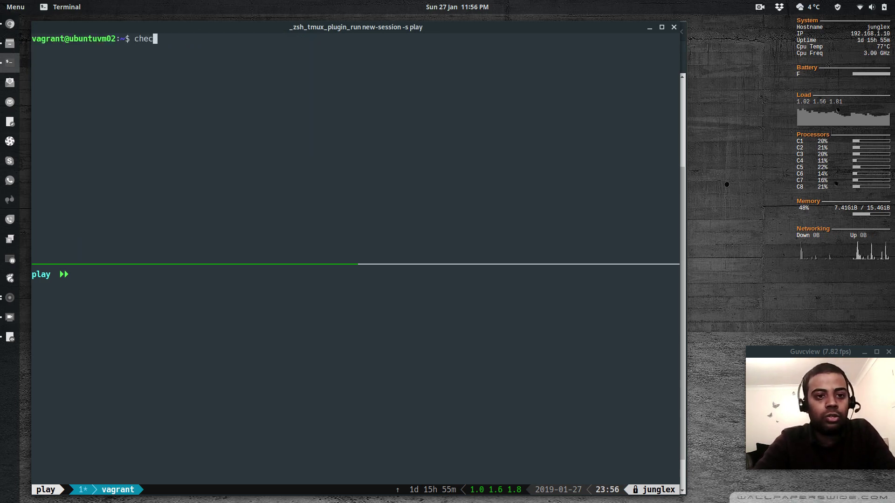
type("k_mk_agent")
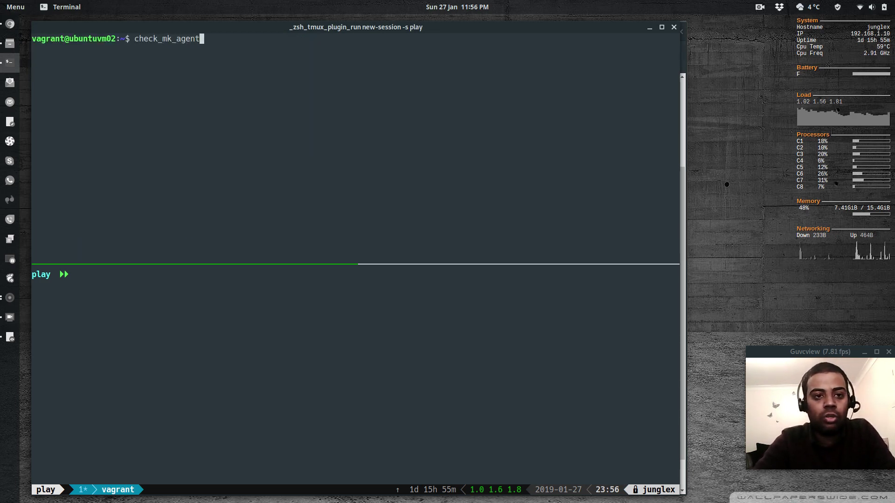
type(" | grep Lo")
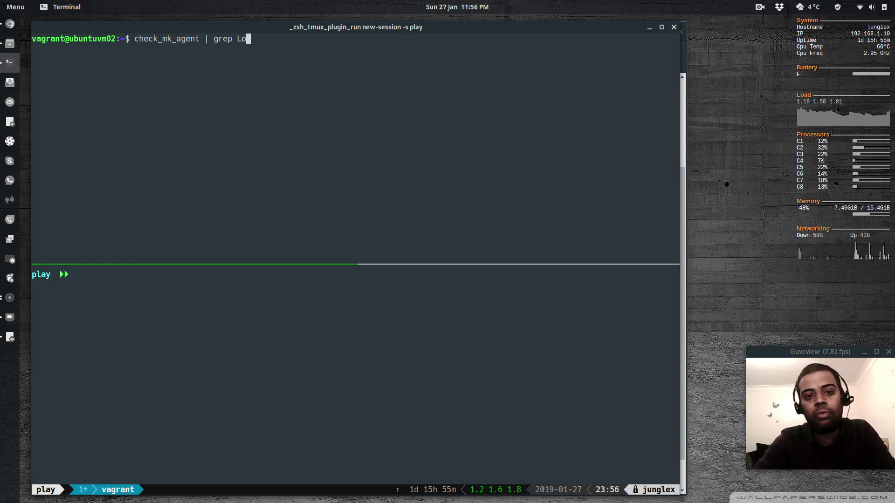
type("cal")
key("Return")
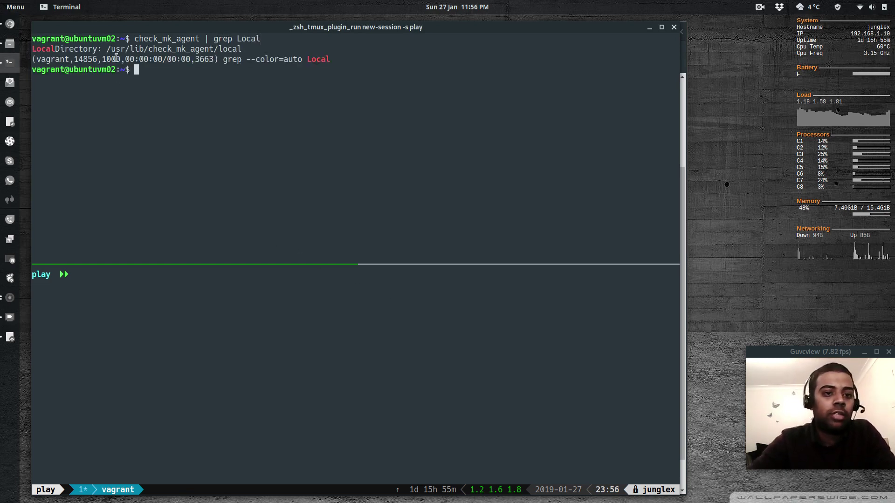
Change to the /usr/lib/check_mk_agent/local directory on ubuntuvm02 and list its contents
left_click_drag(108, 47, 242, 52)
type("cd .u")
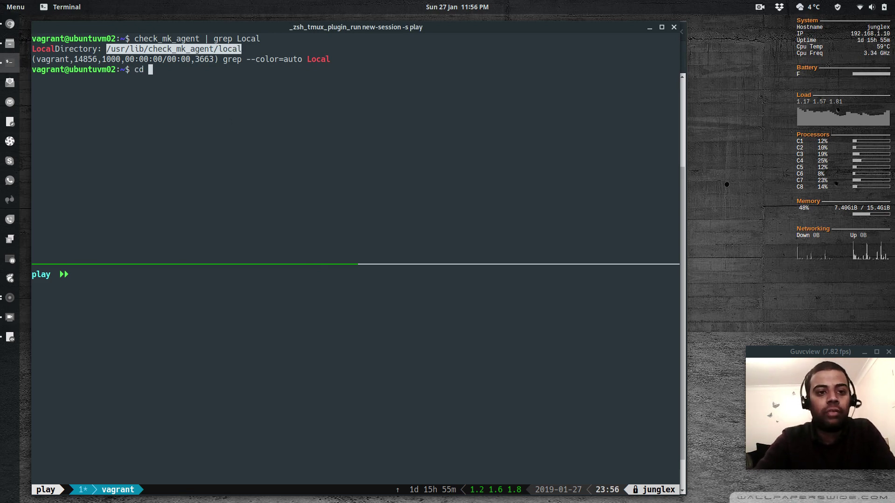
key("BackSpace")
key("BackSpace")
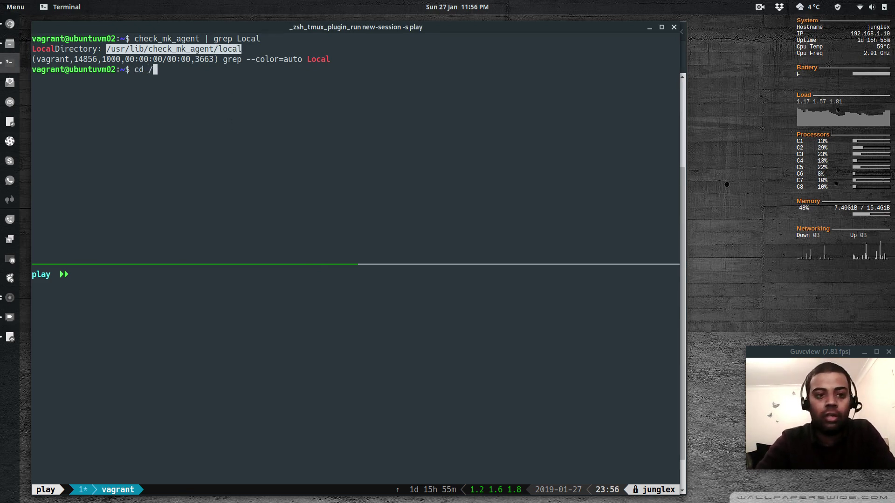
type("/usr/lib/chec")
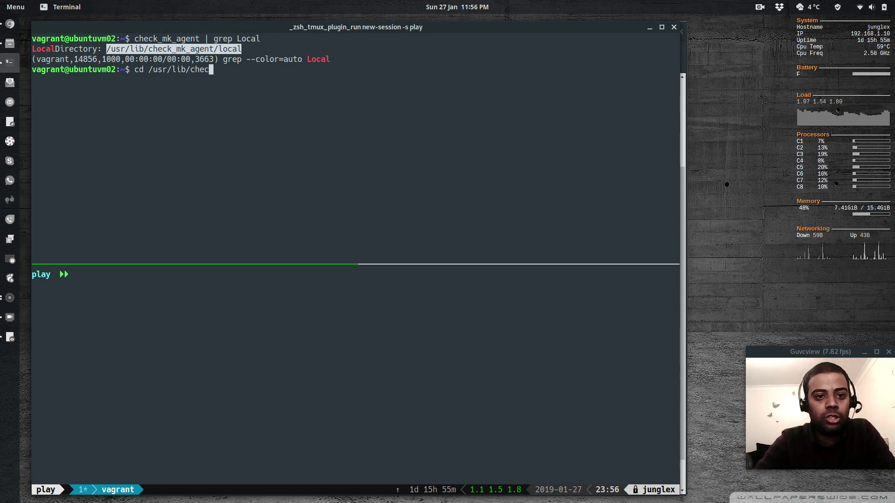
key("Tab")
type("l")
key("Tab")
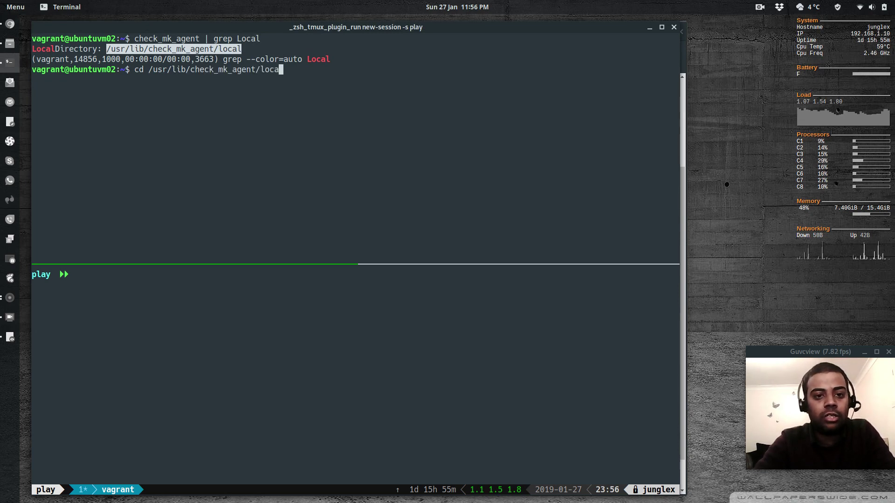
key("Return")
type("ls")
key("Return")
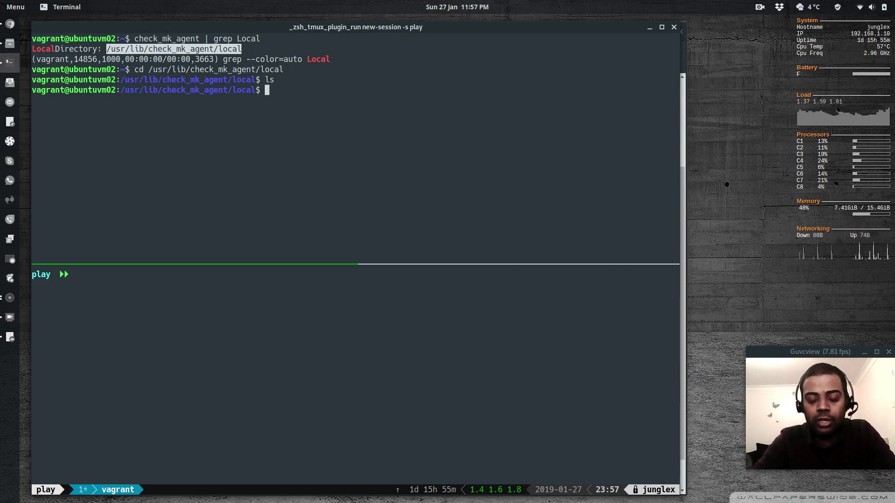
In the local play shell's pane, list the files, change into the omd-monitoring directory and list its contents
key("ctrl+b")
key("Down")
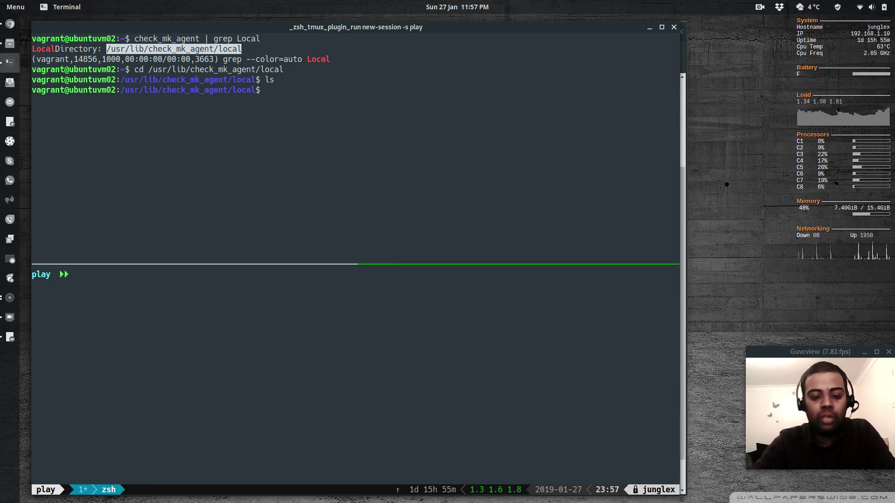
type("ls")
key("Return")
type("cd omd")
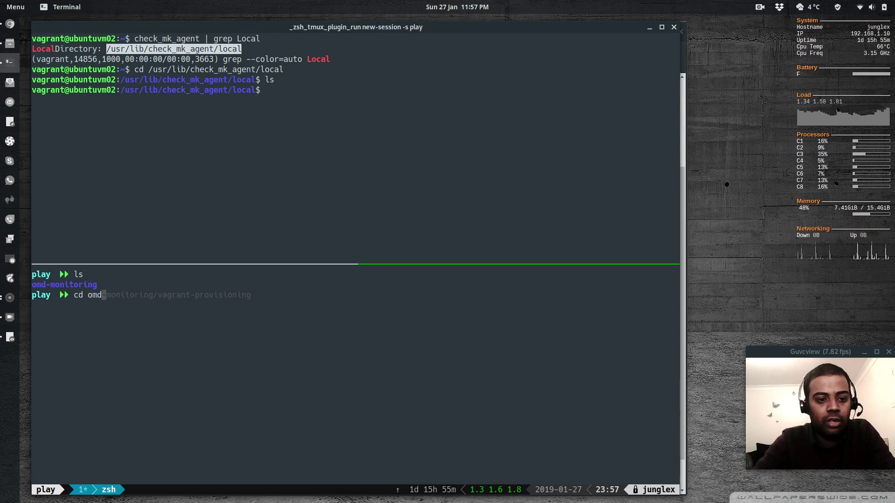
key("ctrl+Right")
key("Return")
type("ls")
key("Return")
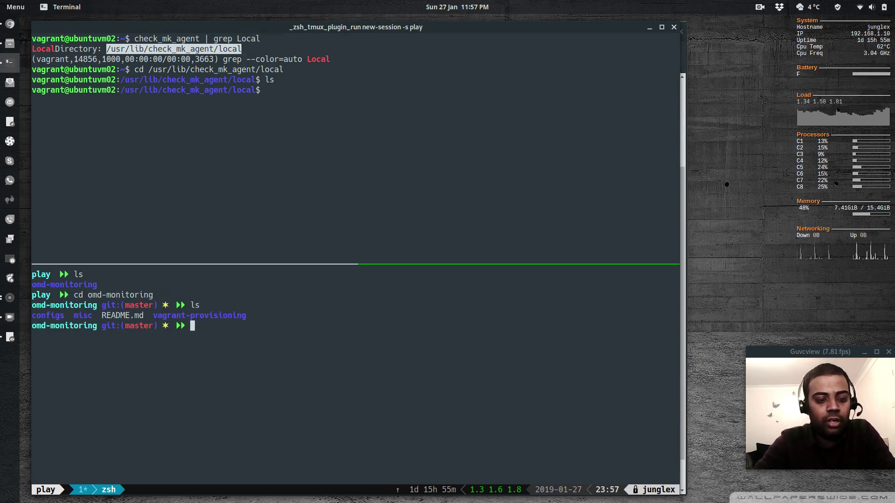
Change into the misc directory of omd-monitoring and list the files in it
type("cd misc")
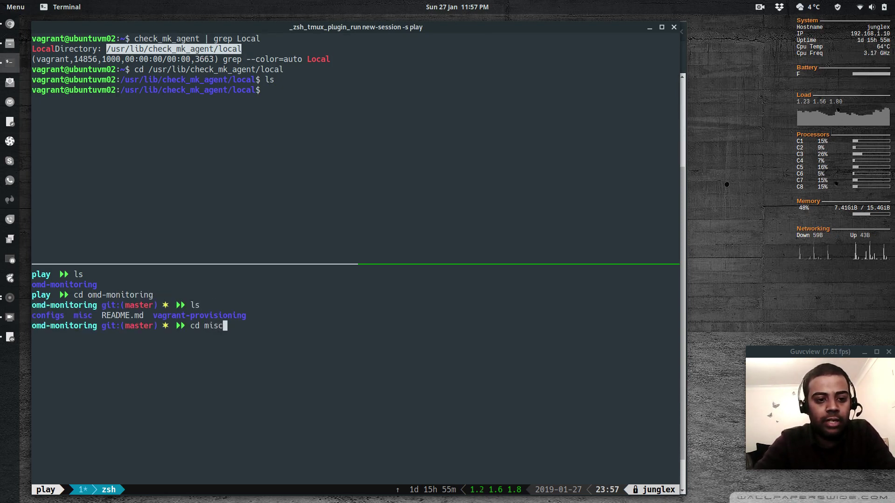
key("Return")
type("ls")
key("Return")
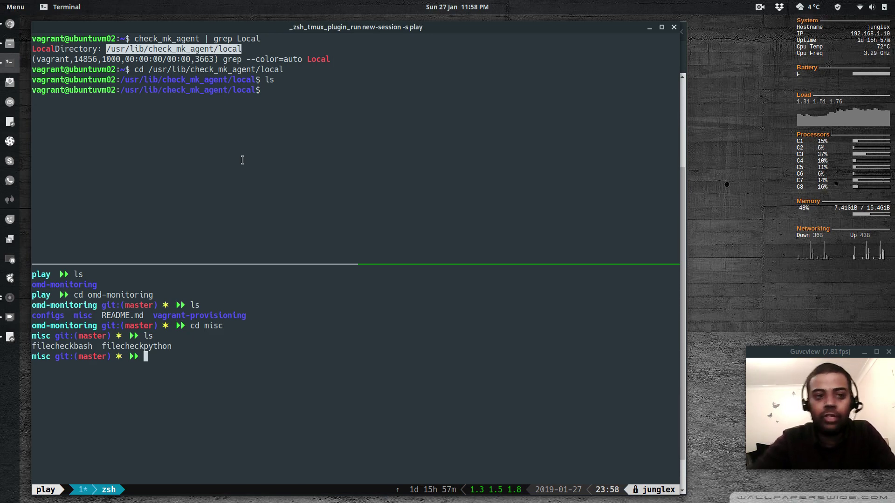
Switch to Chrome and open the services of host centosvm02 from the Check_MK view of all hosts
key("alt+Tab")
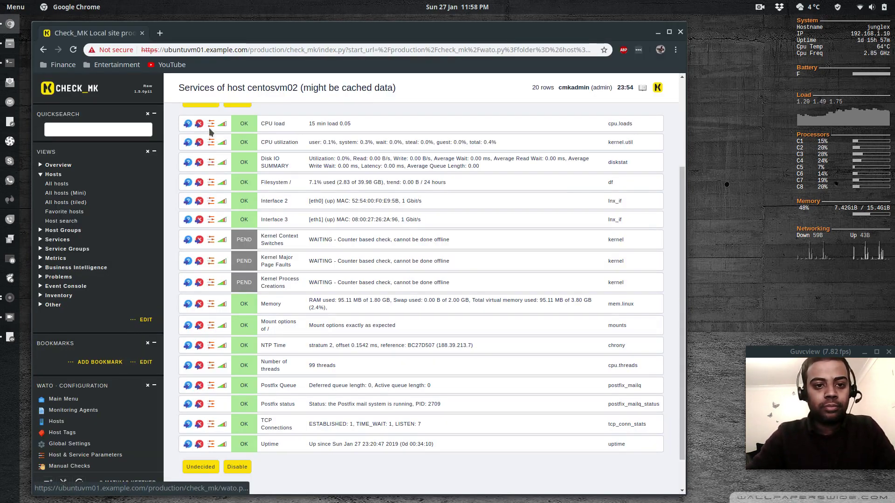
left_click(52, 184)
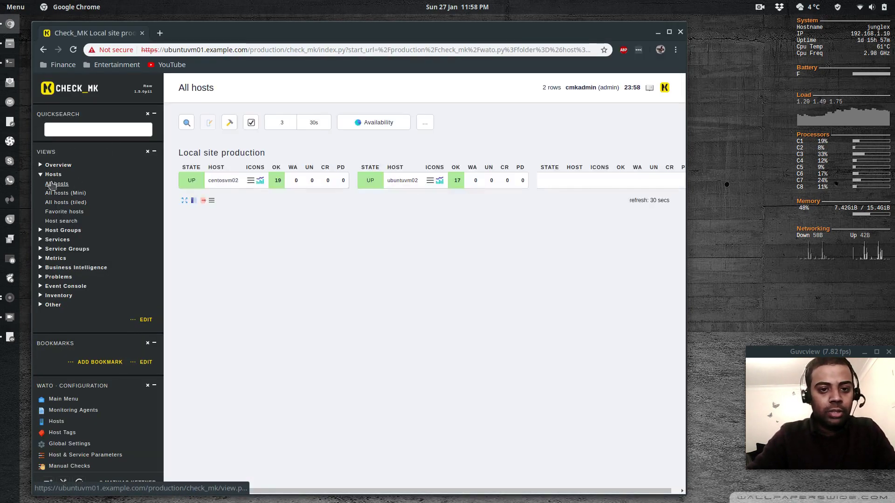
left_click(224, 180)
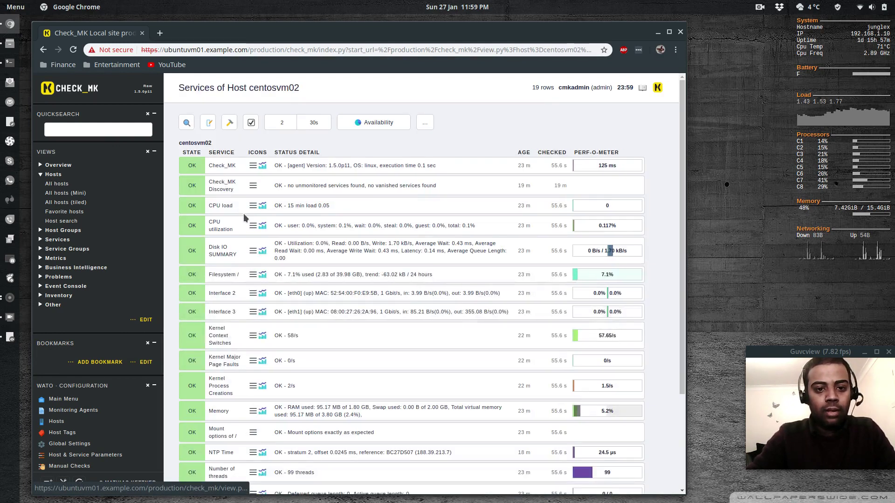
Open the performance graphs of centosvm02's CPU load service and review them across all time ranges
mouse_move(263, 209)
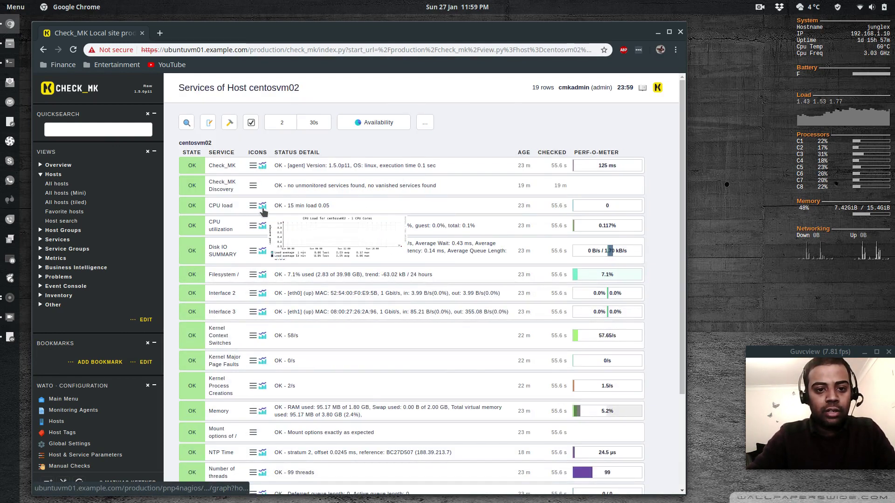
left_click(263, 210)
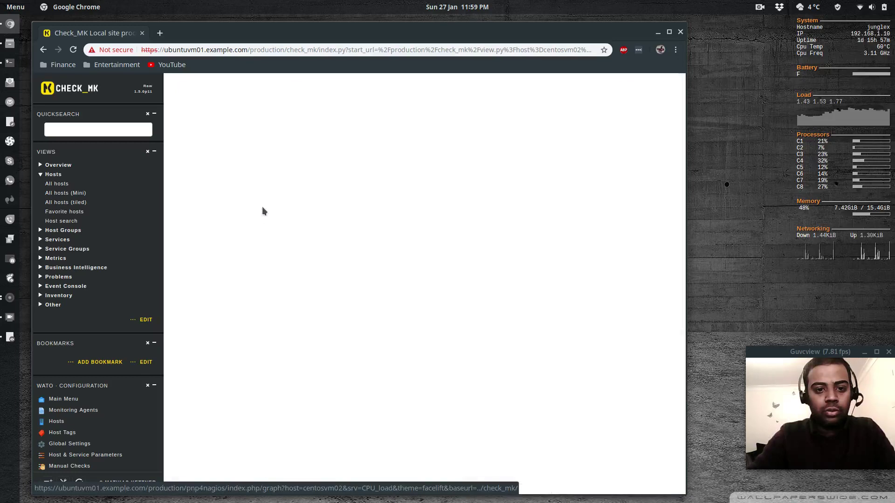
scroll(348, 306, "down", 10)
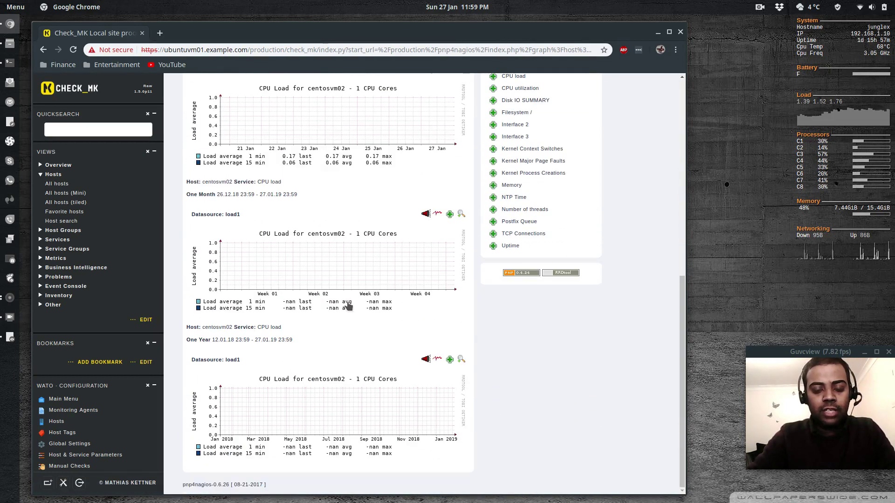
scroll(350, 306, "up", 8)
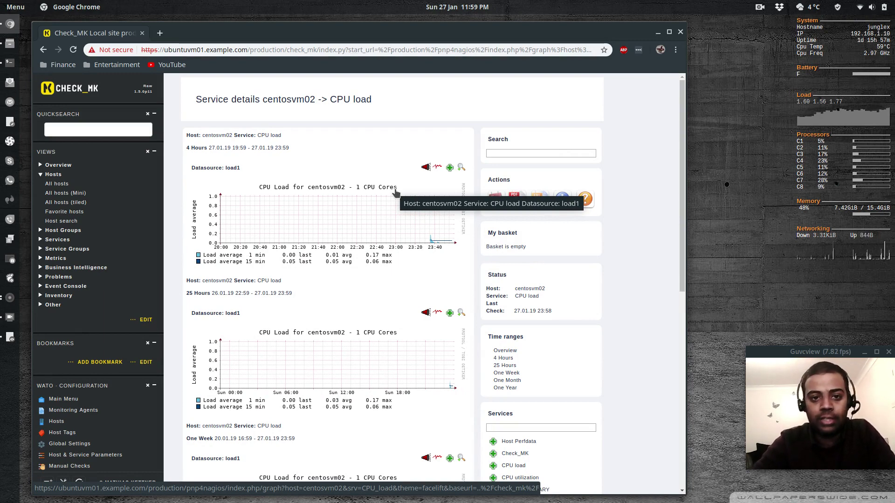
Switch back to the terminal, open filecheckbash in vi to read the script, and save and quit
key("alt+Tab")
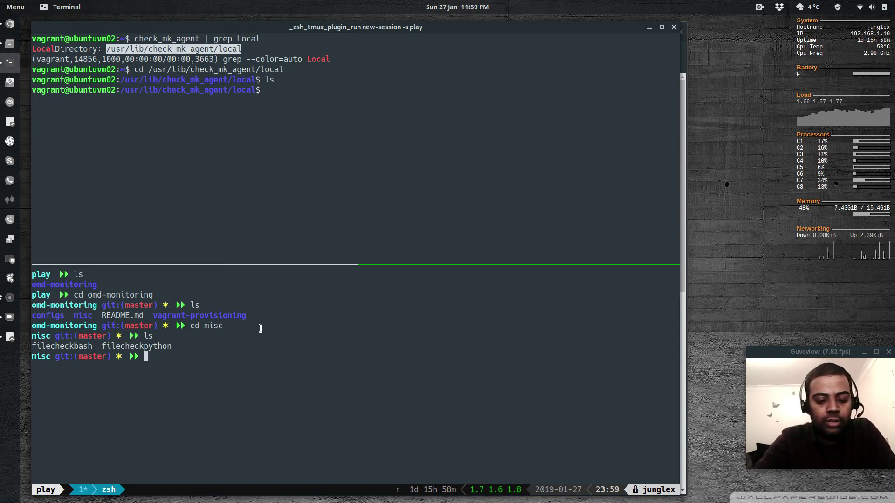
type("vi ")
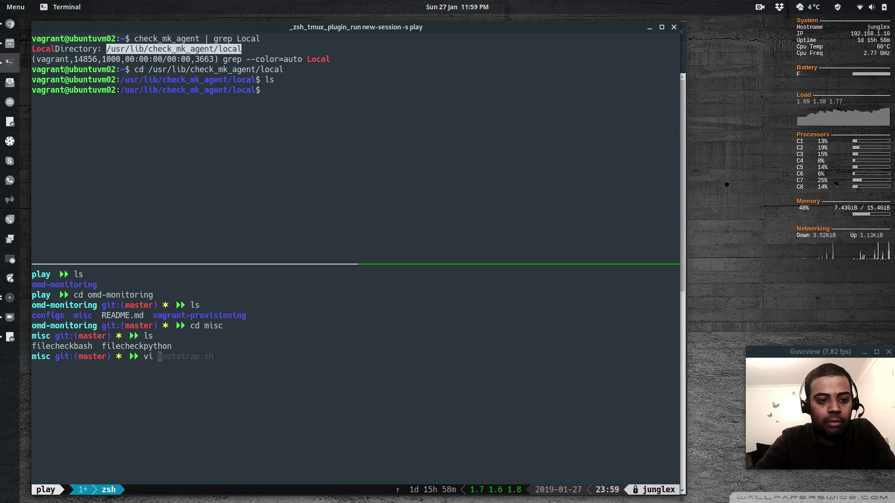
type("filecheck")
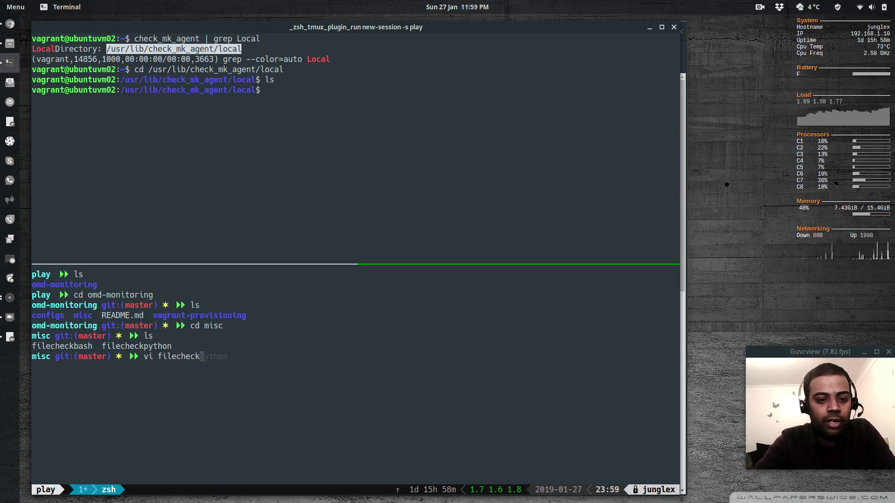
key("Tab")
type("bash")
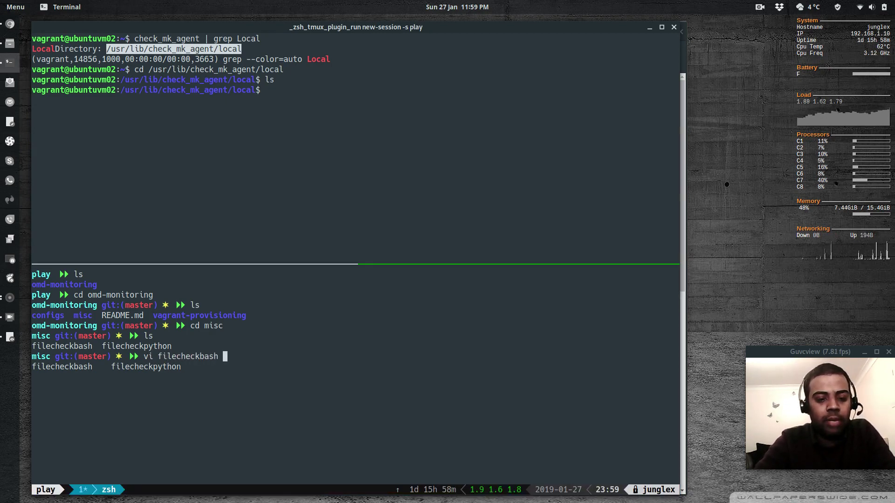
key("Return")
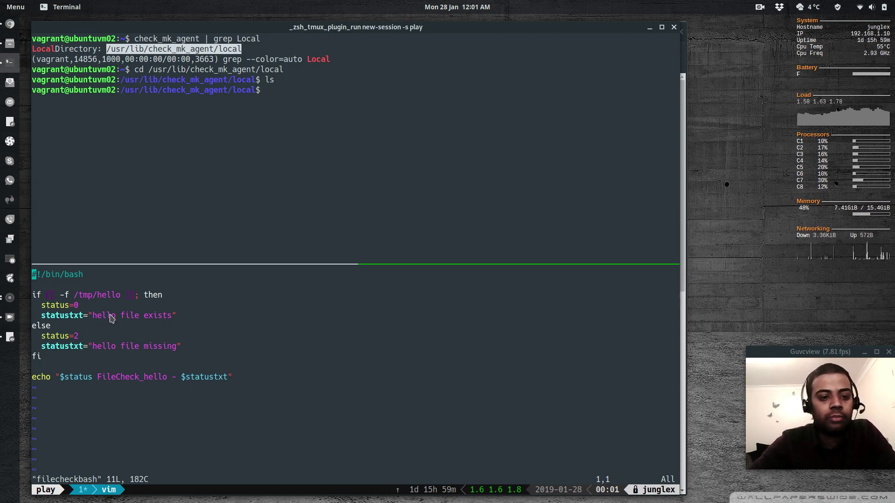
type(":wq")
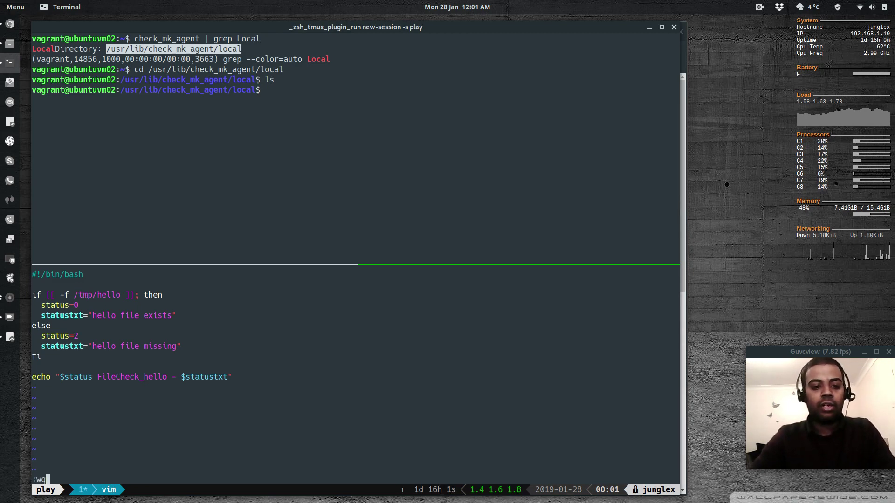
key("Return")
Check whether the file /tmp/hello exists on the local machine by listing it
type("ls /t")
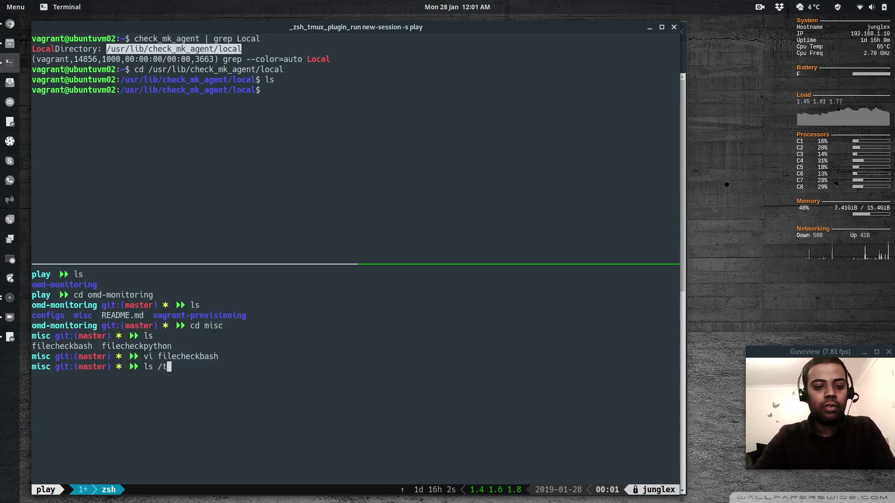
type("mp/")
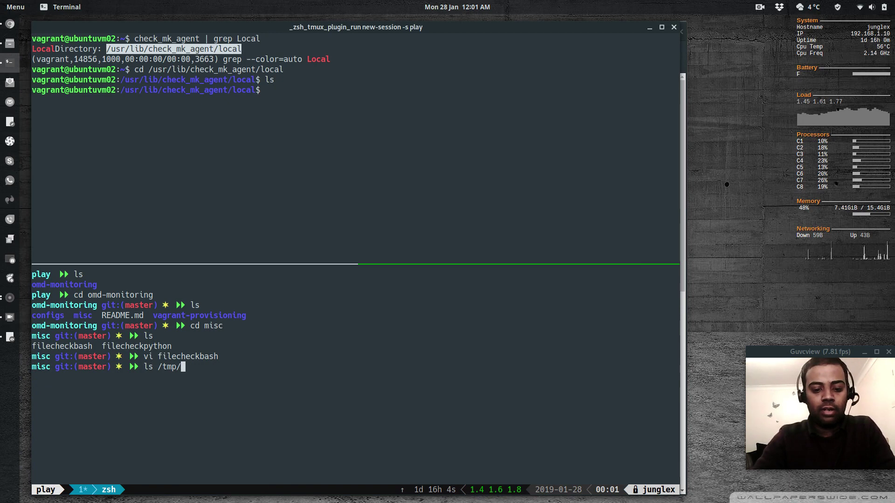
type("hello")
key("Return")
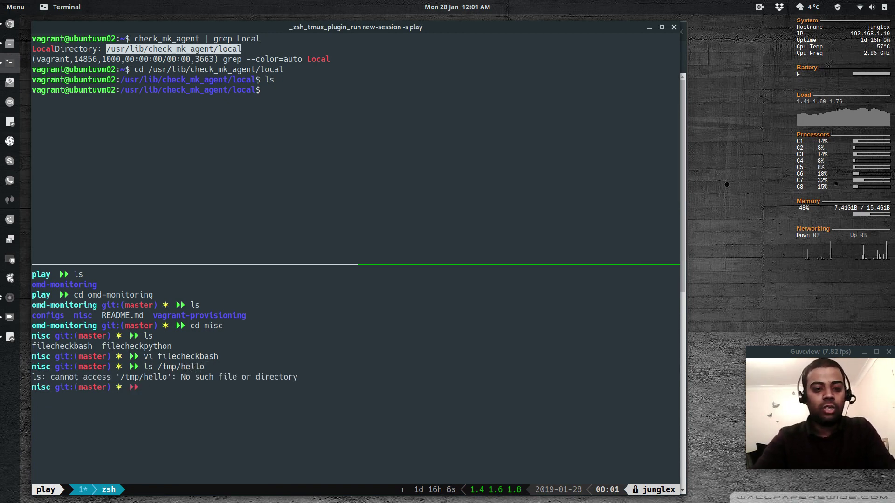
Run the filecheckbash script with bash to test its output, and clear the terminal pane
type("bash ")
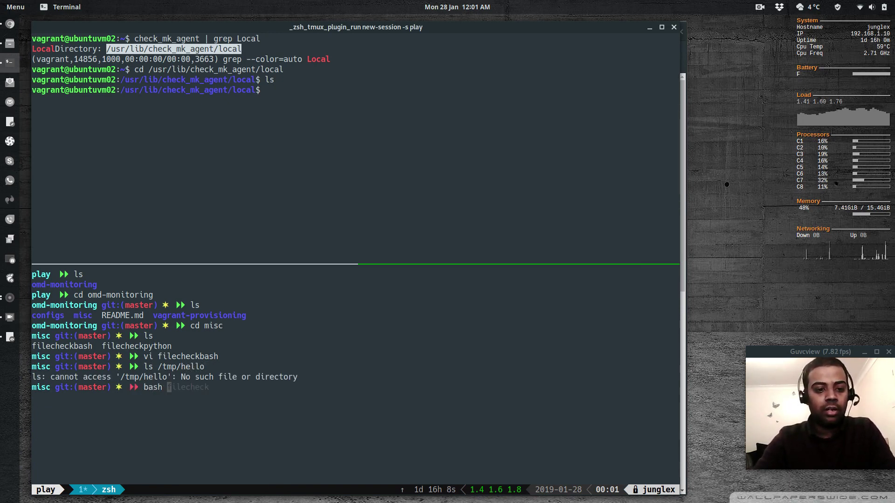
type("filecheckbash")
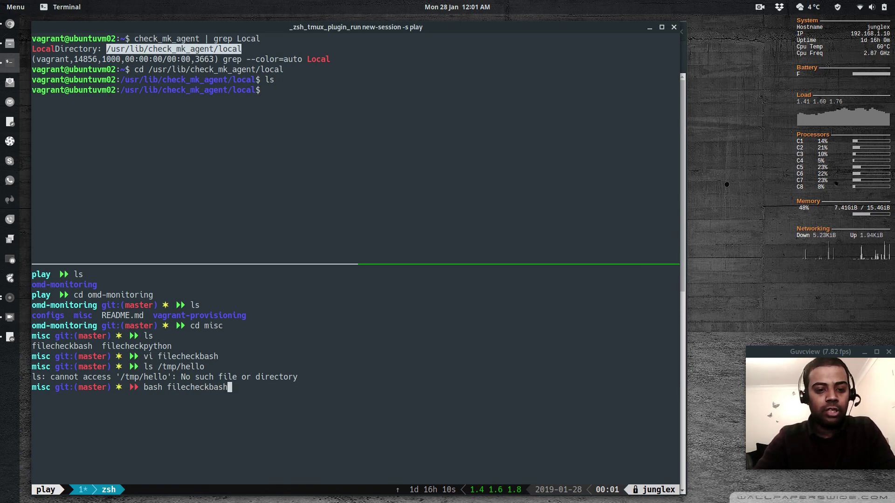
key("Return")
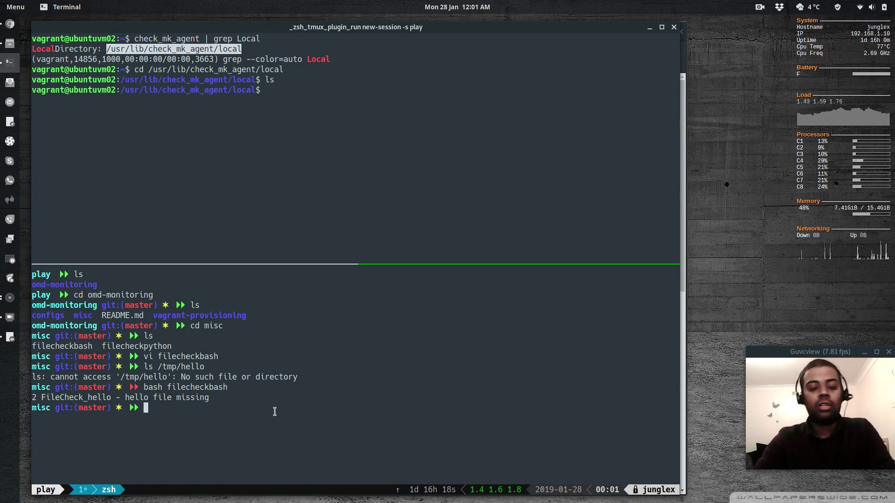
type("clear")
key("Return")
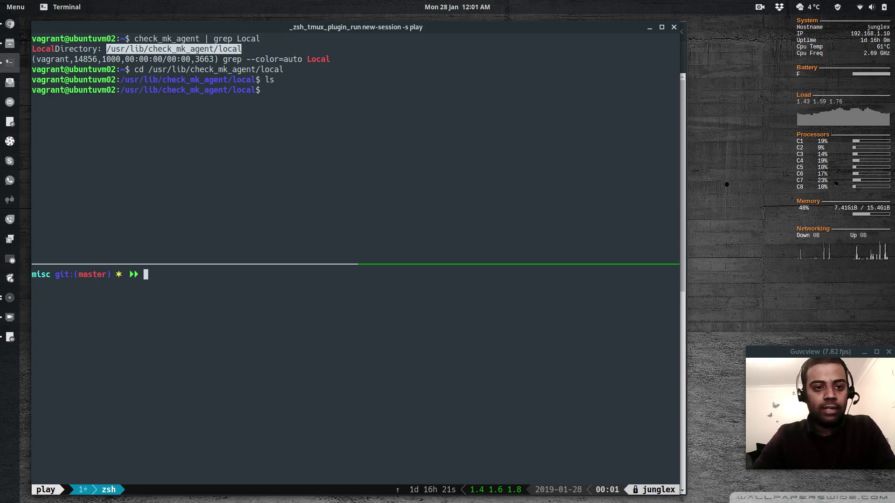
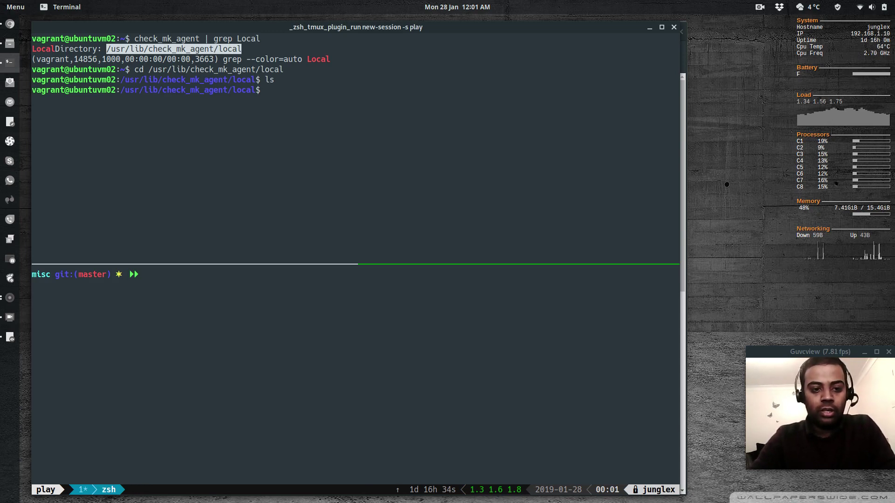
List the installed Vagrant plugins with vagrant plugin list
type("va")
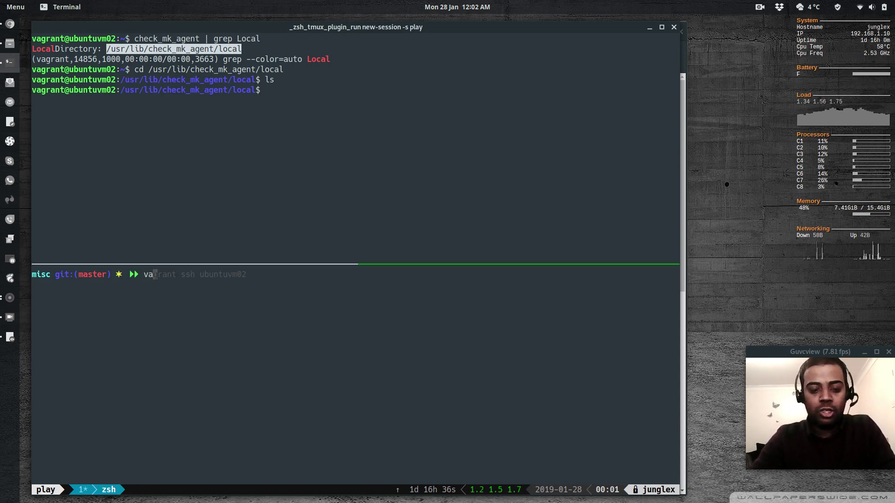
type("grant plugin list")
key("Return")
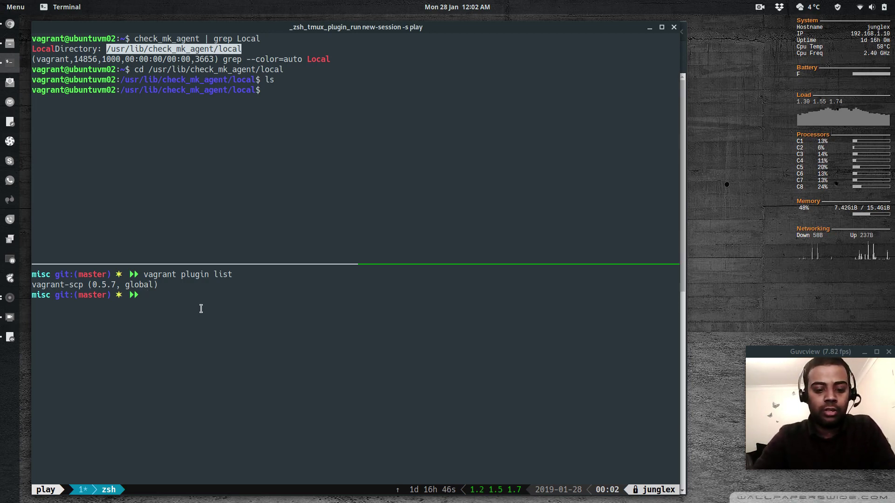
Try to copy filecheckbash from the misc directory to ubuntuvm02:/usr/lib/check_mk_agent/local/ with vagrant scp
type("vagrant scp")
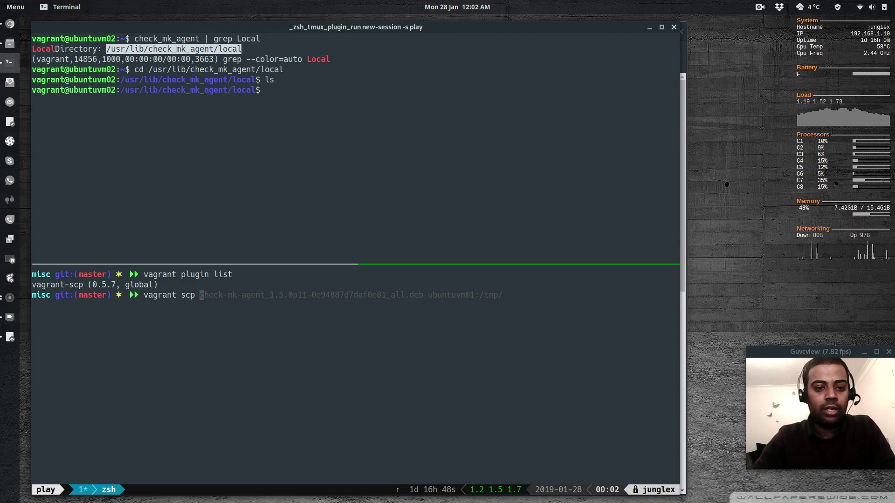
type(" file")
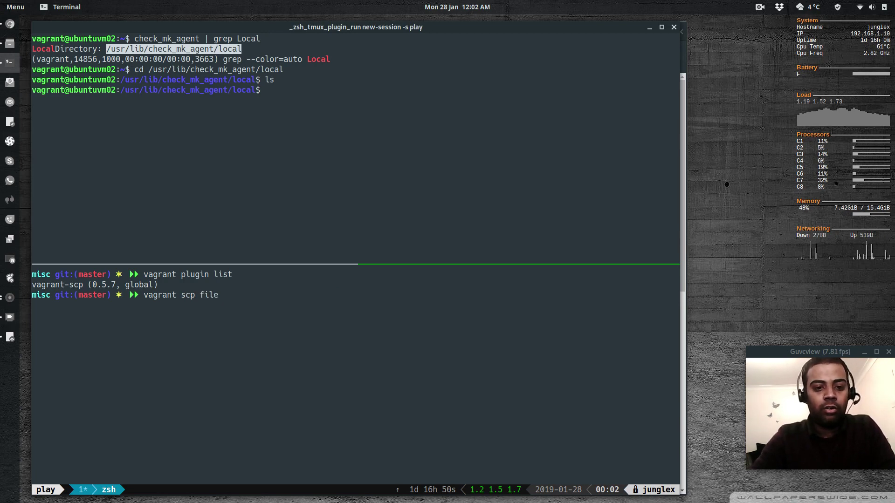
type("che")
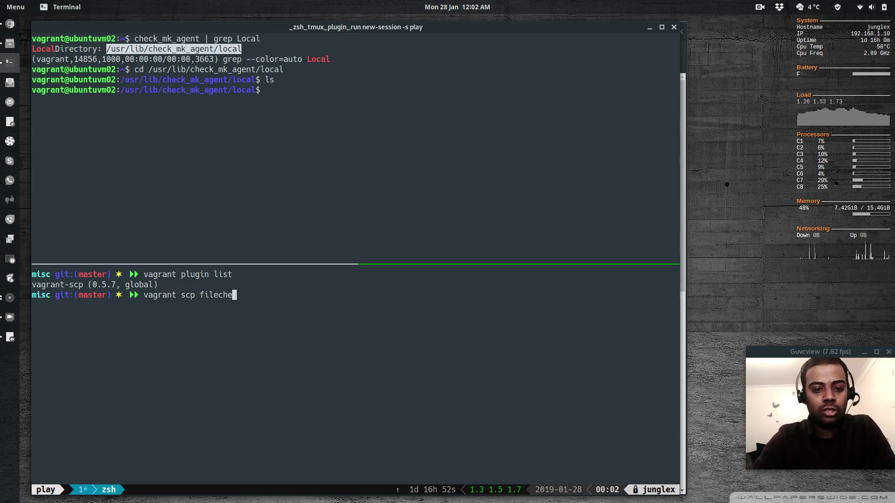
type("ckbash")
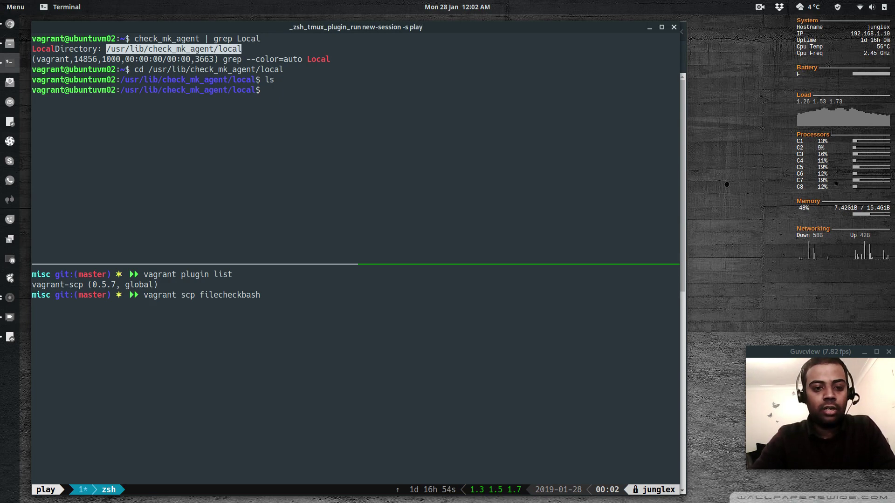
type(" ubun")
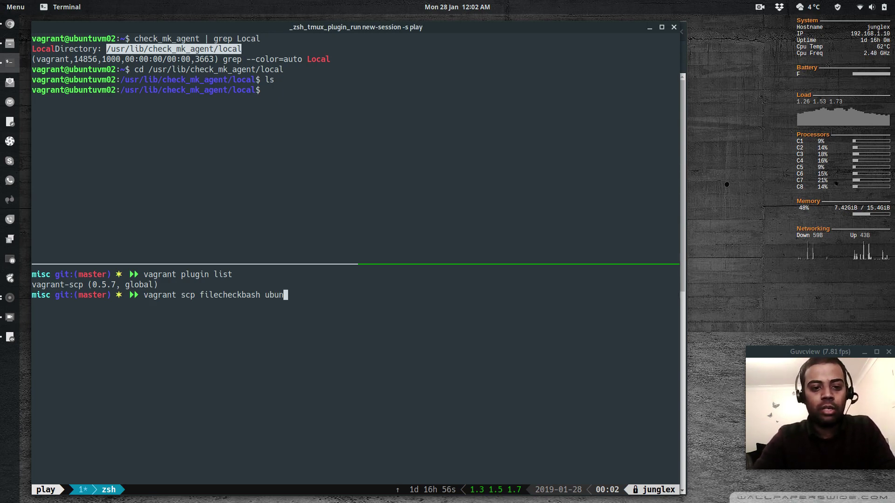
type("tuvm02")
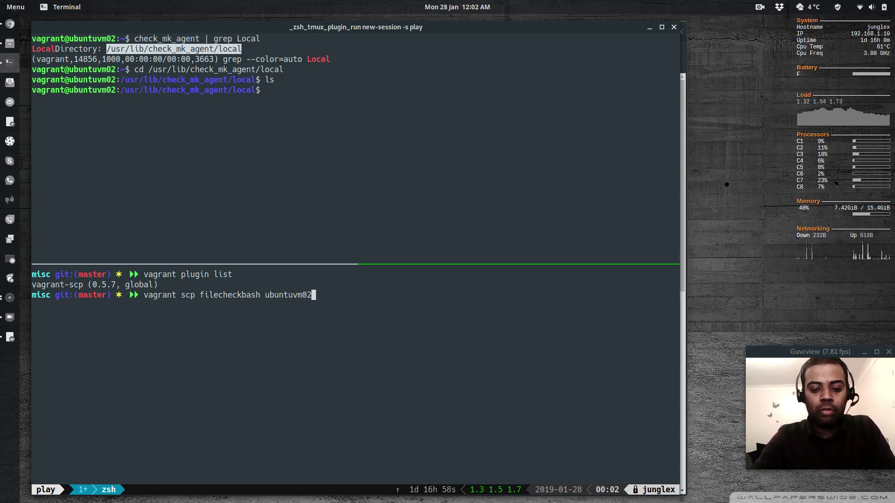
type(":/")
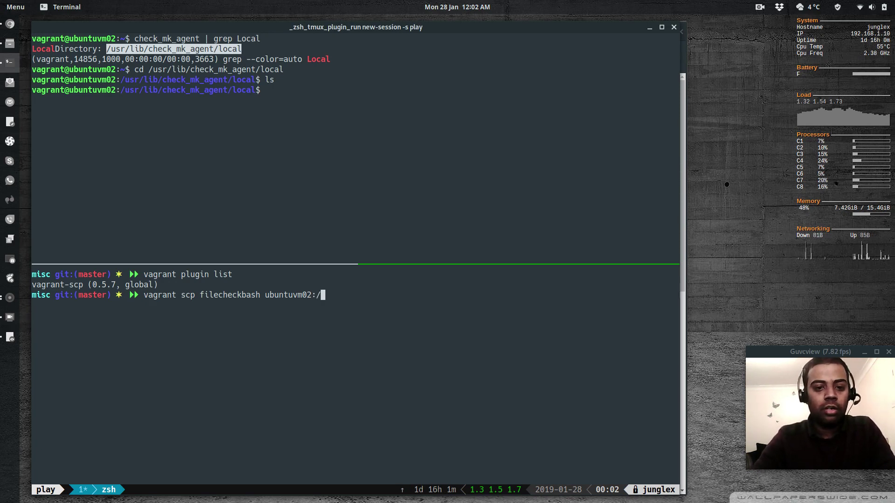
type("usr/lib")
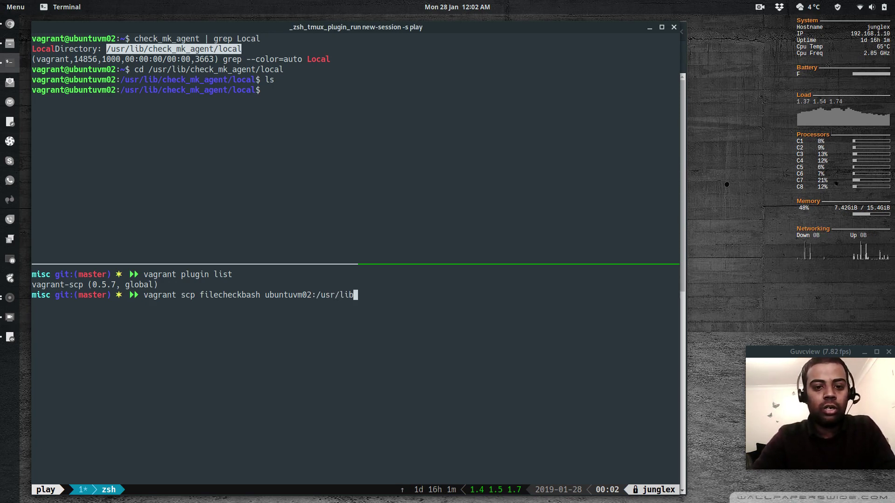
type("/check")
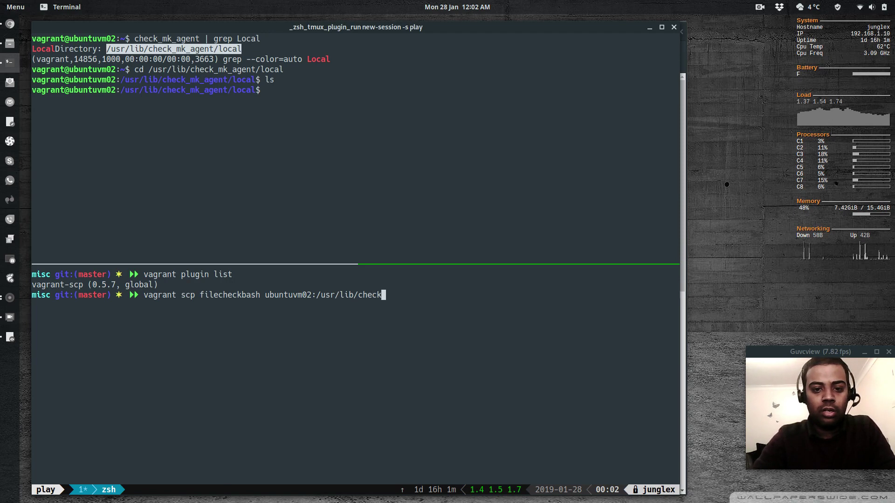
type("_mk_")
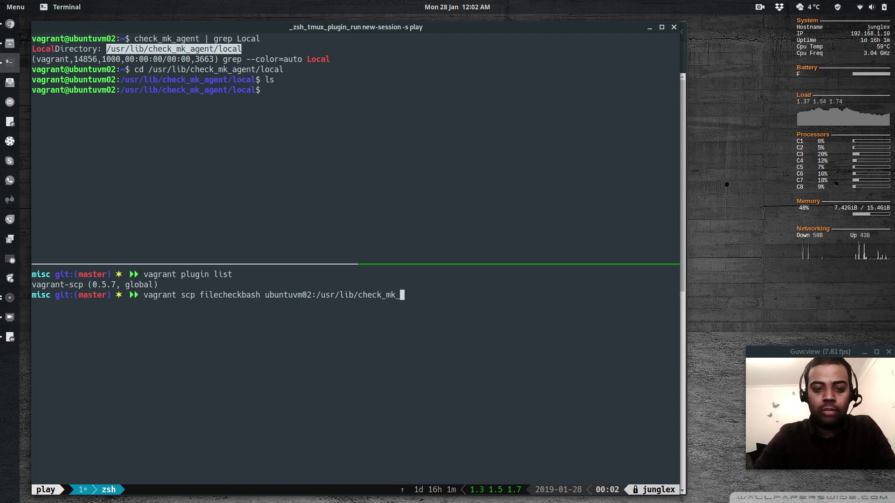
type("agent/local/")
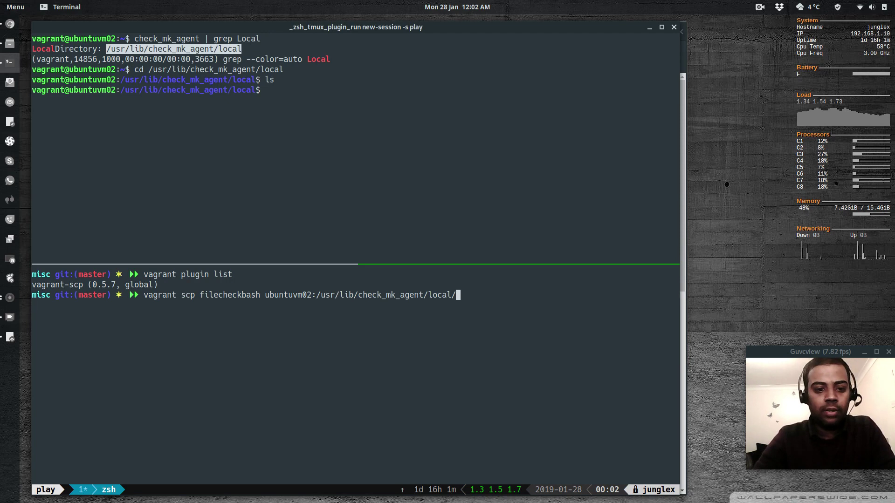
key("Return")
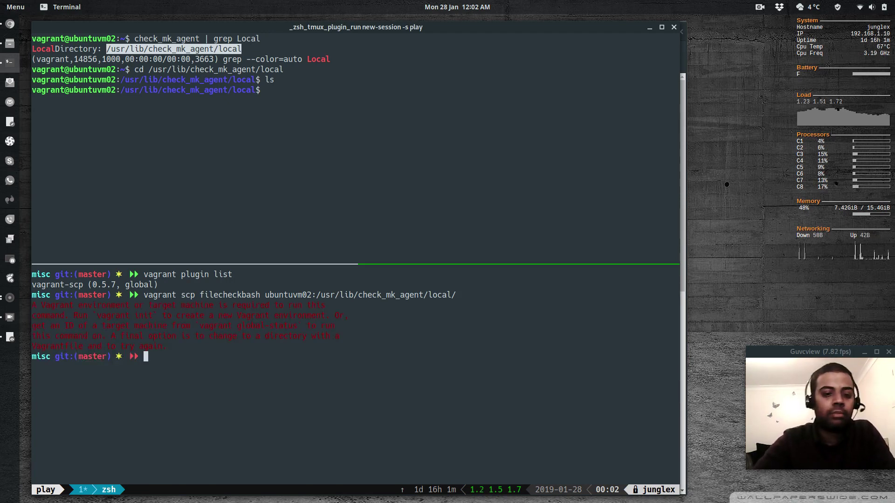
key("Up")
key("Left")
key("Left")
key("Left")
key("Left")
key("Left")
key("Left")
key("Left")
key("Left")
key("Left")
key("Left")
key("Left")
key("Left")
key("Left")
key("Left")
key("Left")
key("Left")
key("Left")
key("Left")
key("Left")
key("Left")
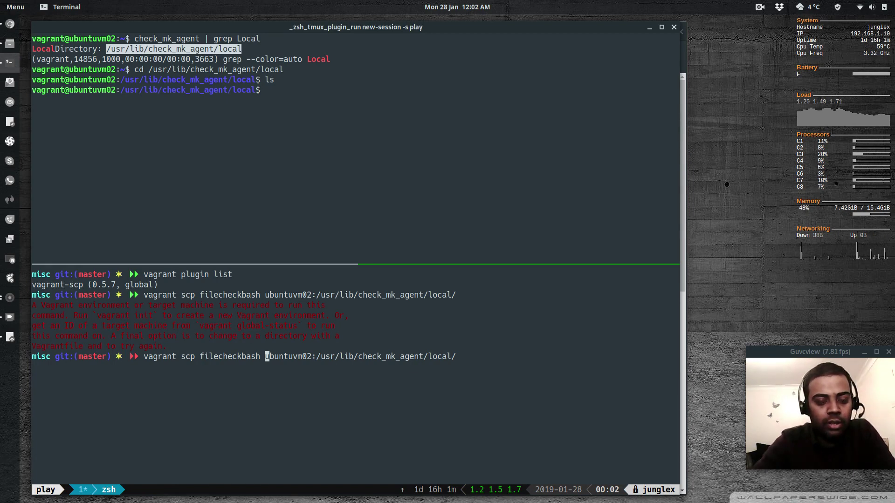
key("ctrl+u")
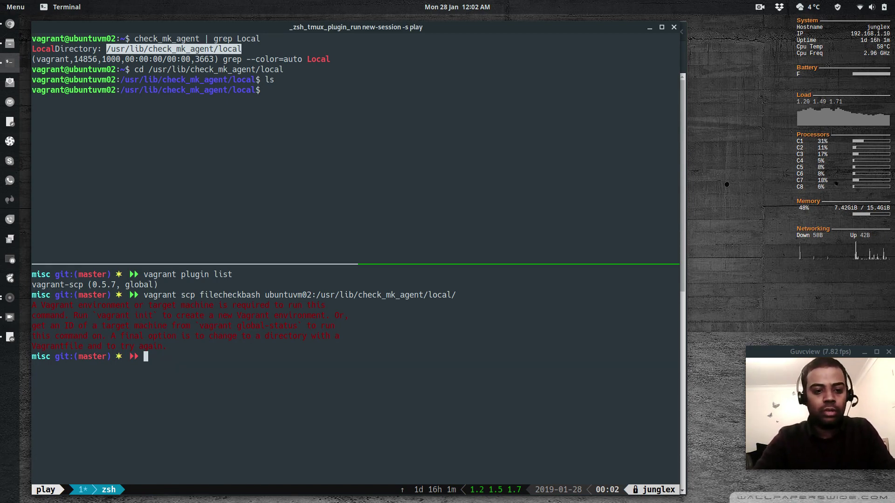
Clear the local terminal pane and display the usage help for vagrant scp
type("clear")
key("Return")
type("va")
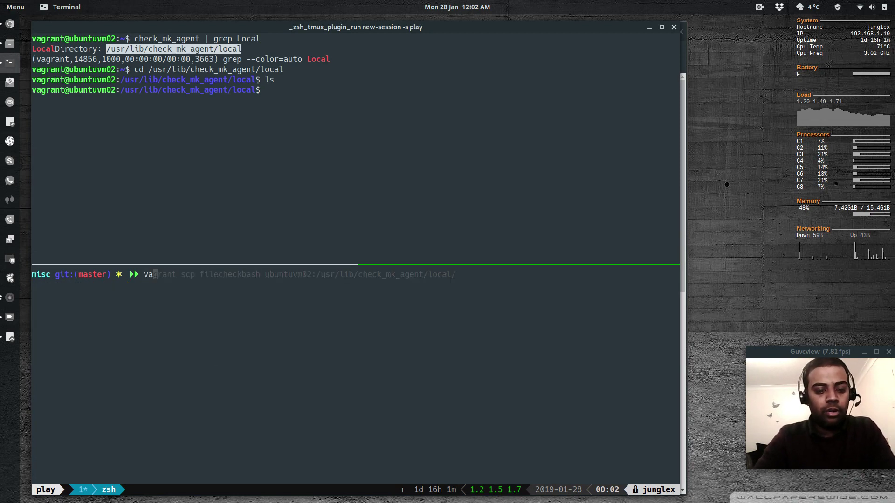
type("grant help scp")
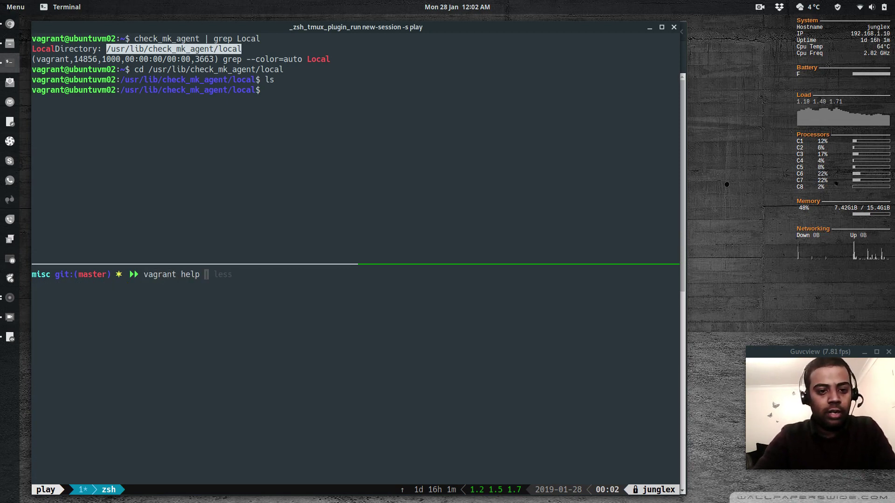
key("Return")
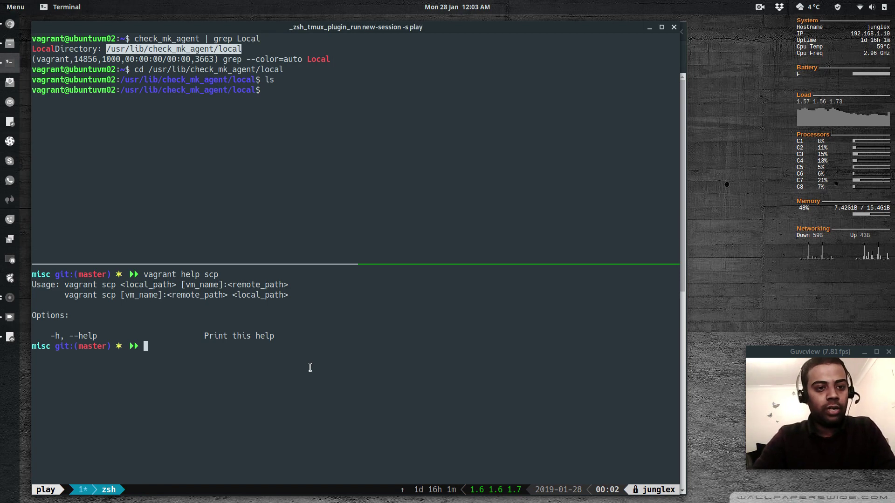
type("vag")
key("BackSpace")
key("BackSpace")
key("BackSpace")
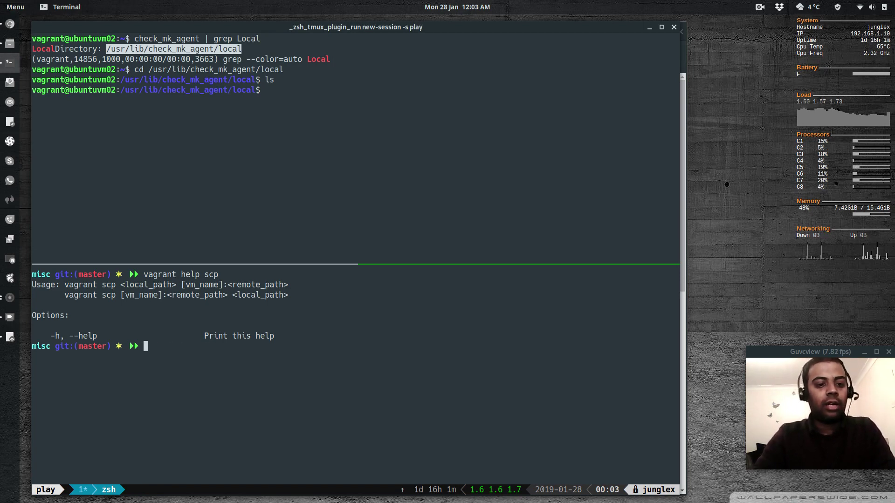
Clear the local pane and change from misc to the sibling vagrant-provisioning directory of omd-monitoring
type("clear")
key("Return")
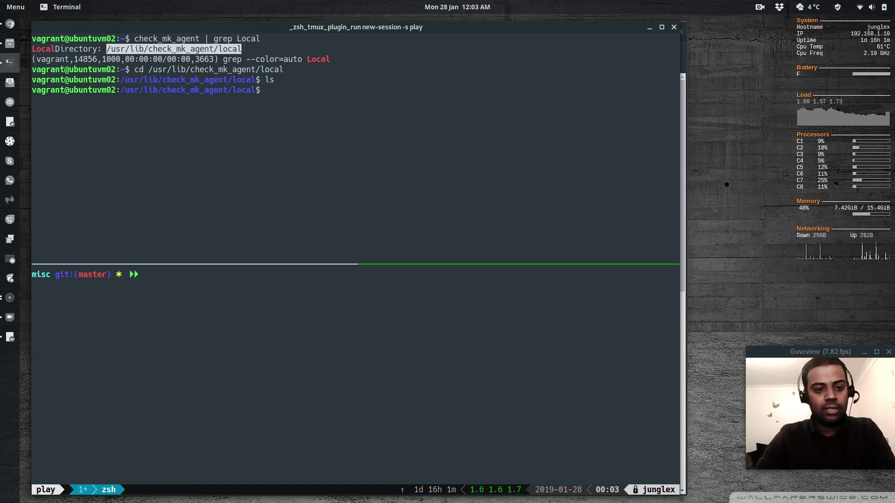
type("cd ..")
key("Return")
type("cd vagr")
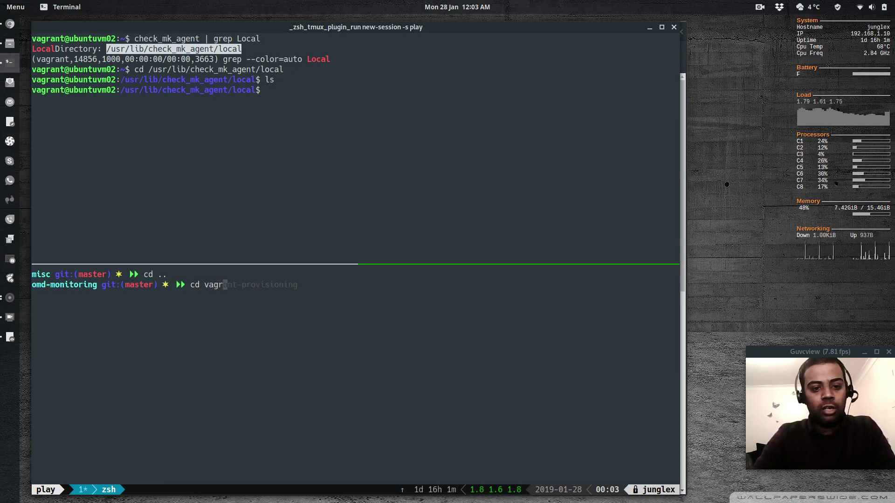
type("ant")
key("Tab")
key("Return")
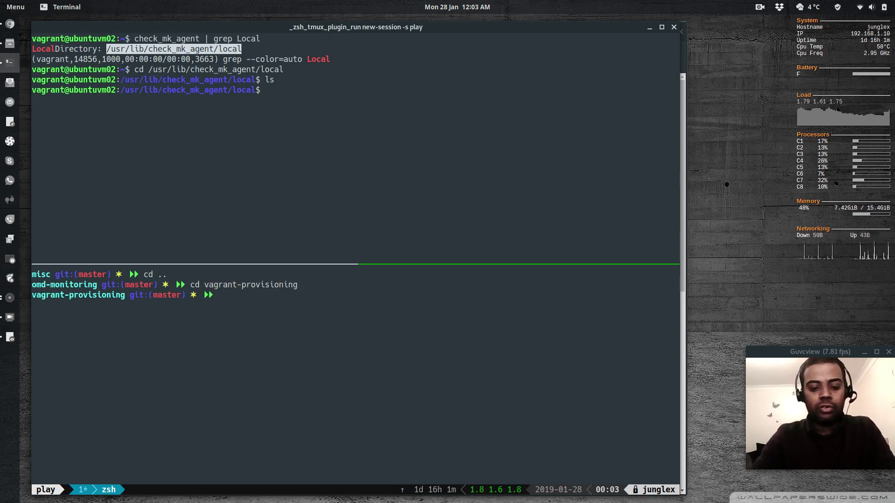
Try to copy ../misc/filecheckbash to ubuntuvm02:/usr/lib/check_mk_agent/local/ with vagrant scp from the vagrant-provisioning directory
type("vagrant scp")
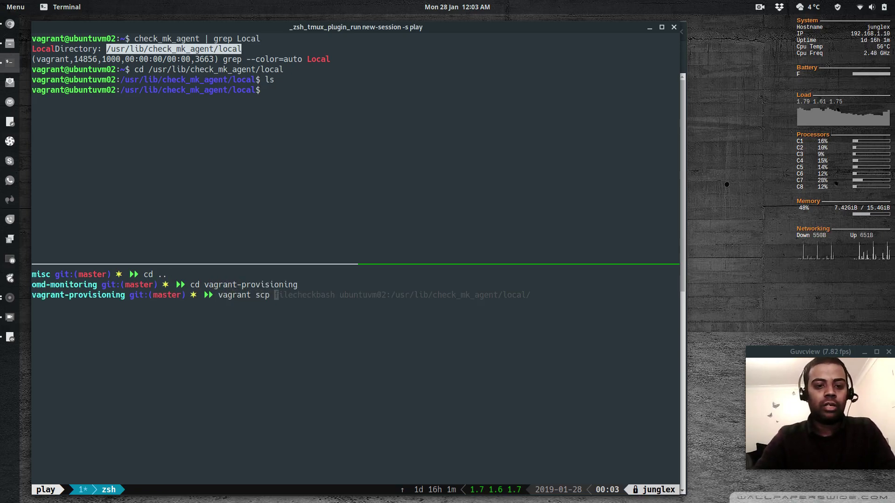
key("Right")
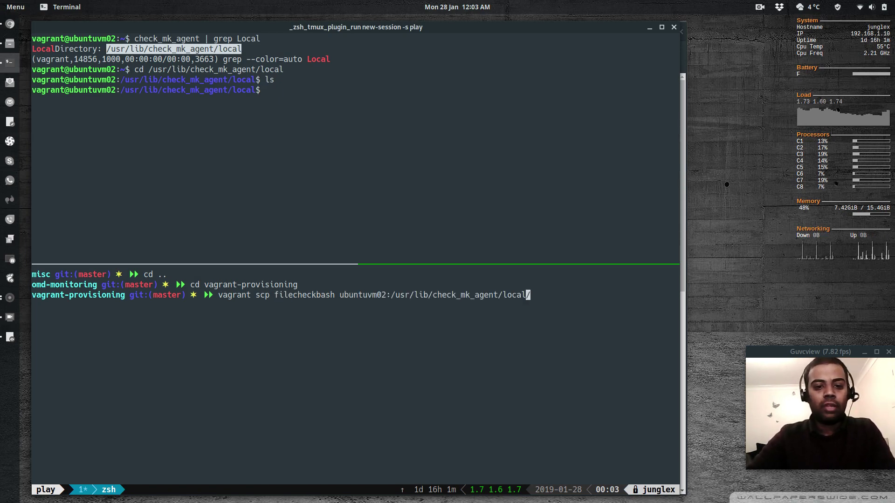
key("Left")
key("Left")
key("Left")
key("Left")
key("Left")
key("Left")
key("Left")
key("Left")
key("Left")
key("Left")
key("Left")
key("Left")
key("Left")
key("Left")
key("Left")
key("Left")
key("Left")
key("Left")
key("Left")
key("Left")
key("Left")
key("Left")
key("Left")
key("Left")
key("Left")
key("Left")
key("Left")
key("Left")
key("Left")
key("Left")
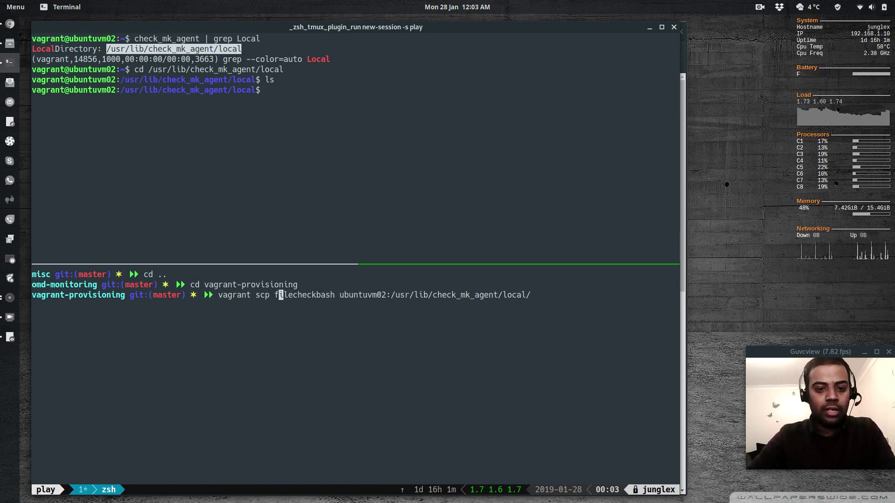
type(",")
key("BackSpace")
type("../")
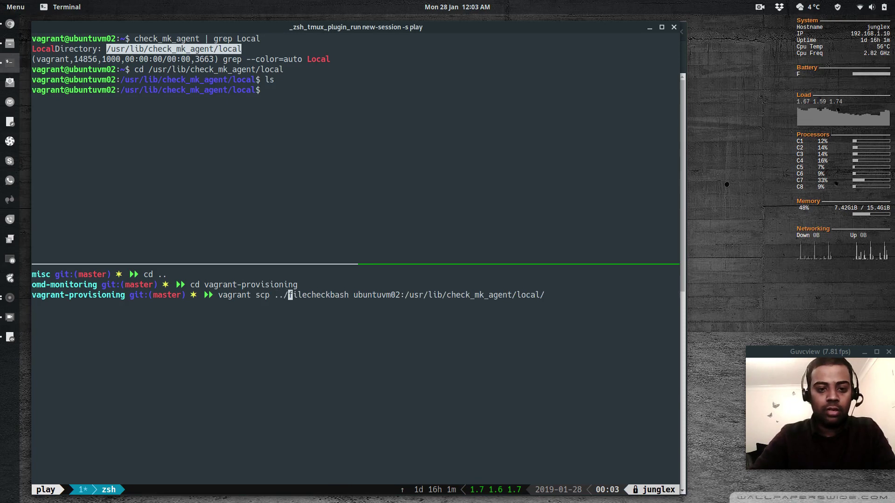
type("misc/")
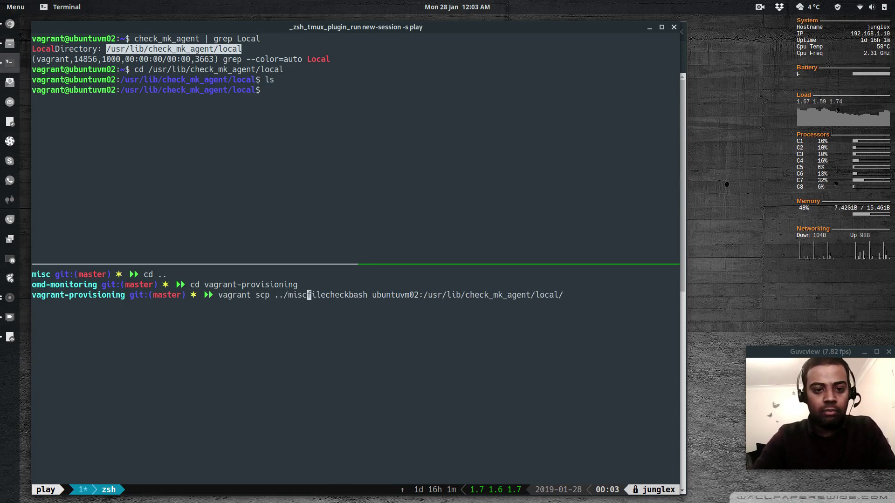
key("Right")
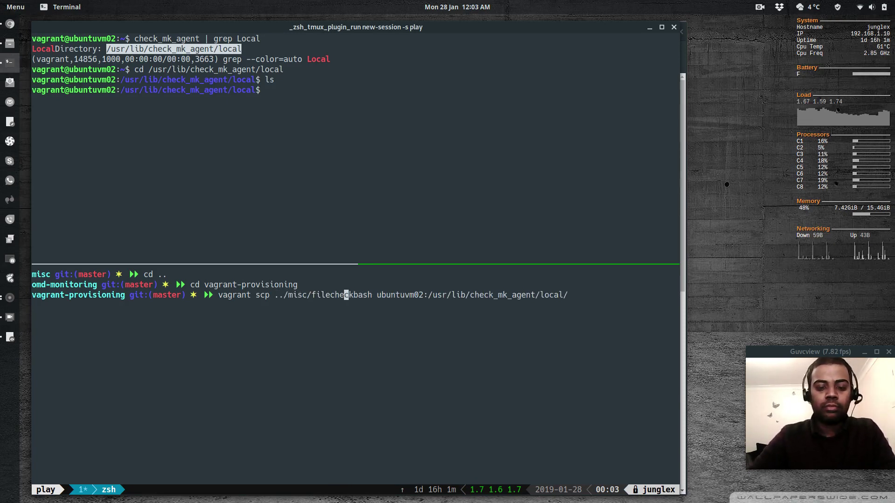
key("Right")
key("Right")
key("Right")
key("Right")
key("Right")
key("Right")
key("Right")
key("Right")
key("Right")
key("Right")
key("Right")
key("Right")
key("Right")
key("Right")
key("Right")
key("Right")
key("Right")
key("Right")
key("Right")
key("Right")
key("Right")
key("Right")
key("Right")
key("Right")
key("Right")
key("Right")
key("Right")
key("Right")
key("Right")
key("Right")
key("Right")
key("Right")
key("Return")
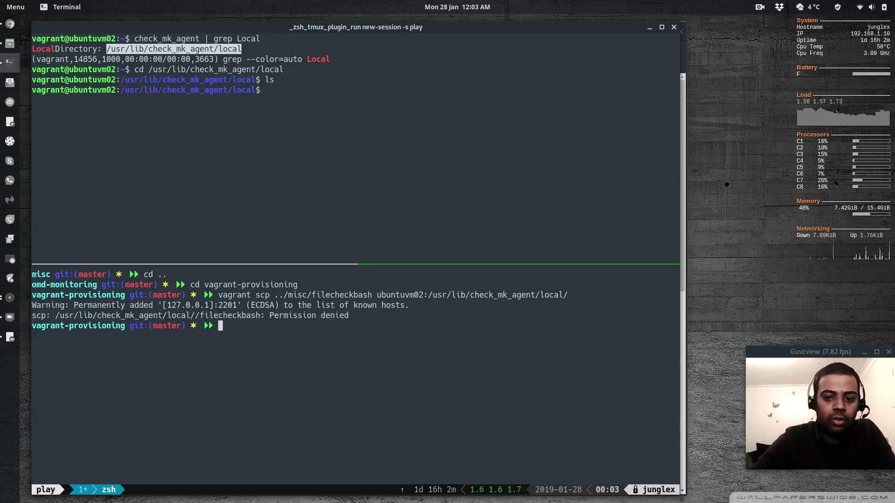
Copy ../misc/filecheckbash to ubuntuvm02:/tmp/ with vagrant scp, and clear the local terminal pane
key("Up")
key("BackSpace")
key("BackSpace")
key("BackSpace")
key("BackSpace")
key("BackSpace")
key("BackSpace")
key("BackSpace")
key("BackSpace")
key("BackSpace")
key("BackSpace")
key("BackSpace")
key("BackSpace")
key("BackSpace")
key("BackSpace")
key("BackSpace")
key("BackSpace")
key("BackSpace")
key("BackSpace")
key("BackSpace")
key("BackSpace")
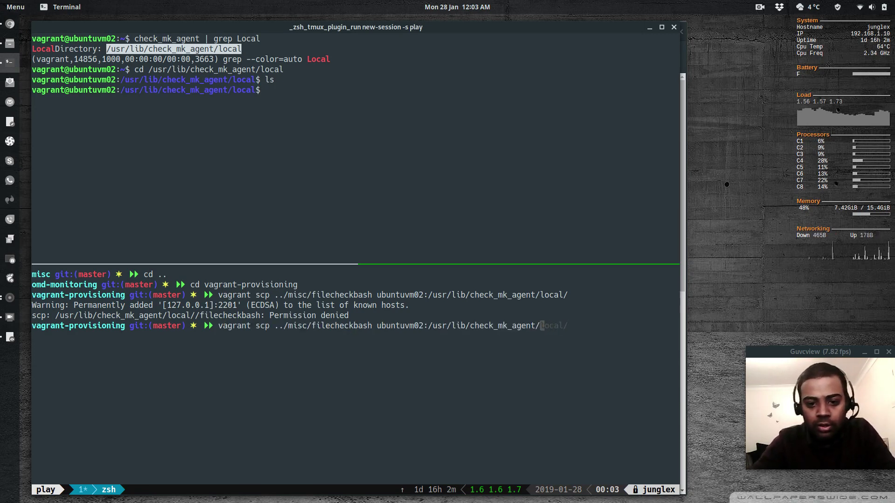
key("BackSpace")
key("BackSpace")
type("t")
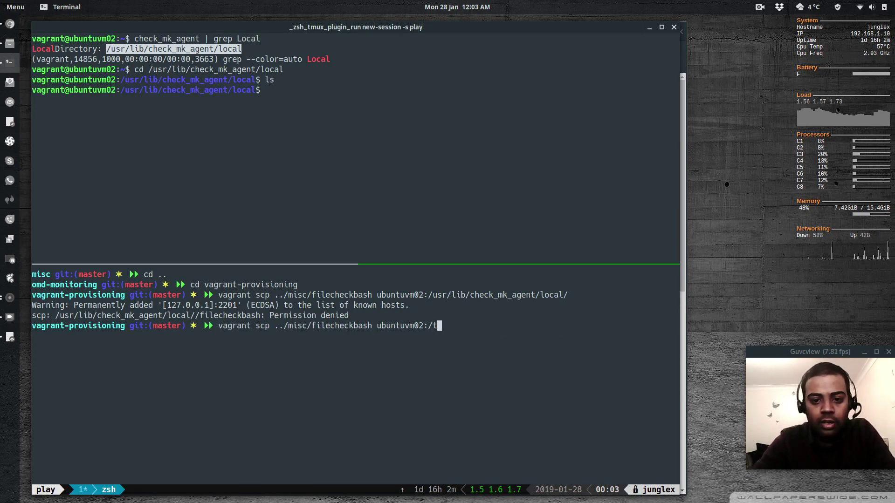
type("mp/")
key("Return")
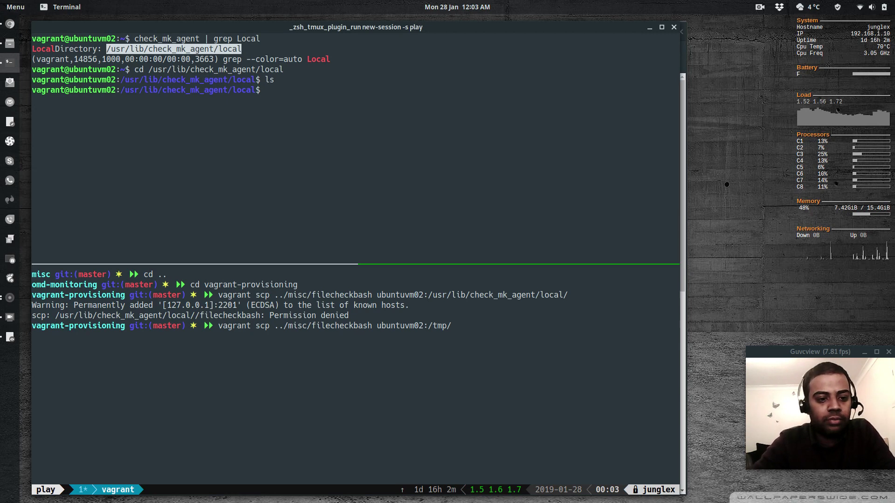
type("clear")
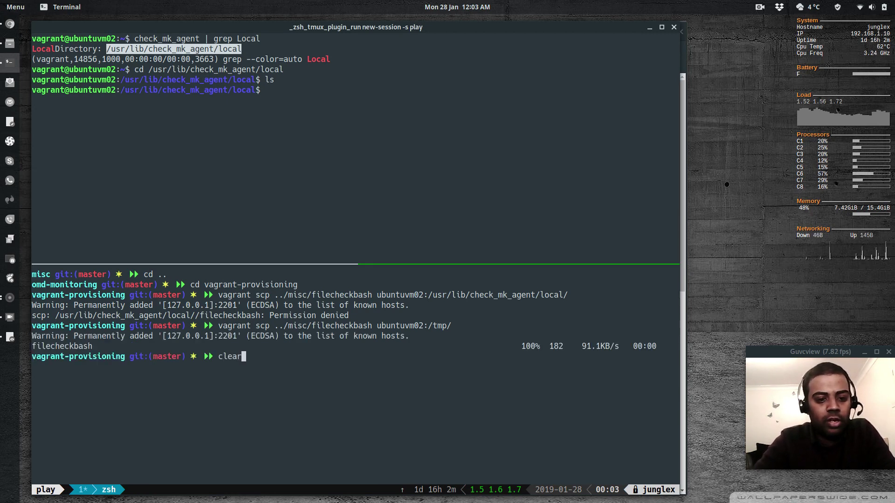
key("Return")
List the contents of /tmp/ in the ubuntuvm02 session to check for the copied script
left_click(267, 90)
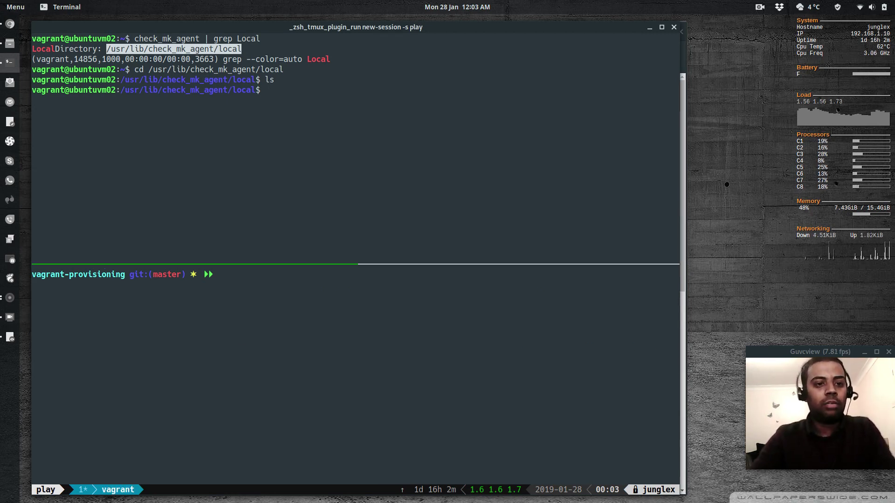
type("ls /tmp/")
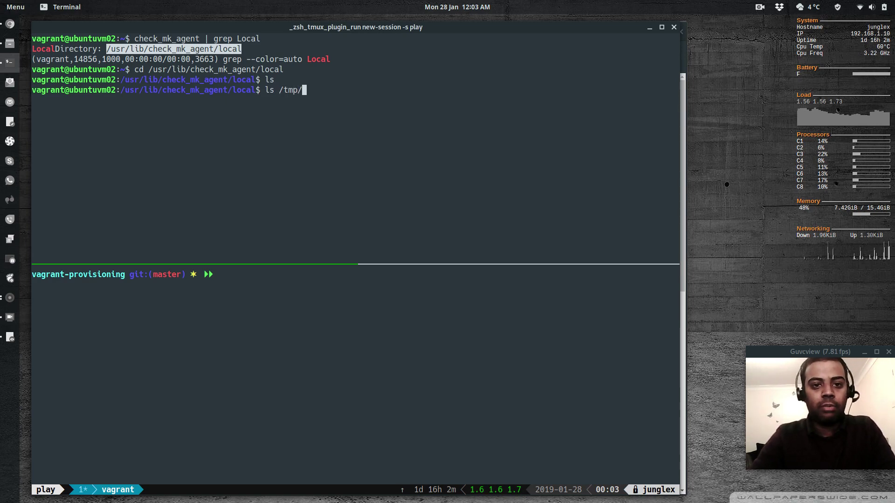
key("Return")
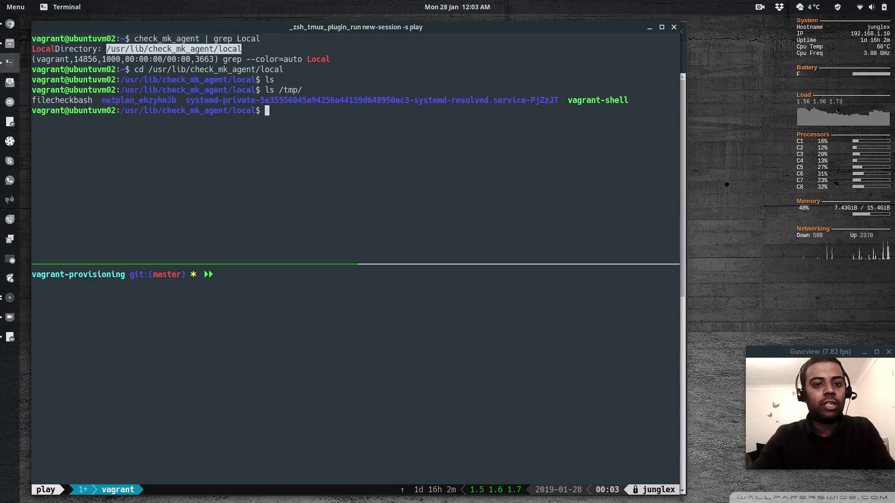
Move /tmp/filecheckbash into the current directory on ubuntuvm02 with sudo mv, and clear the pane
type("sudo ")
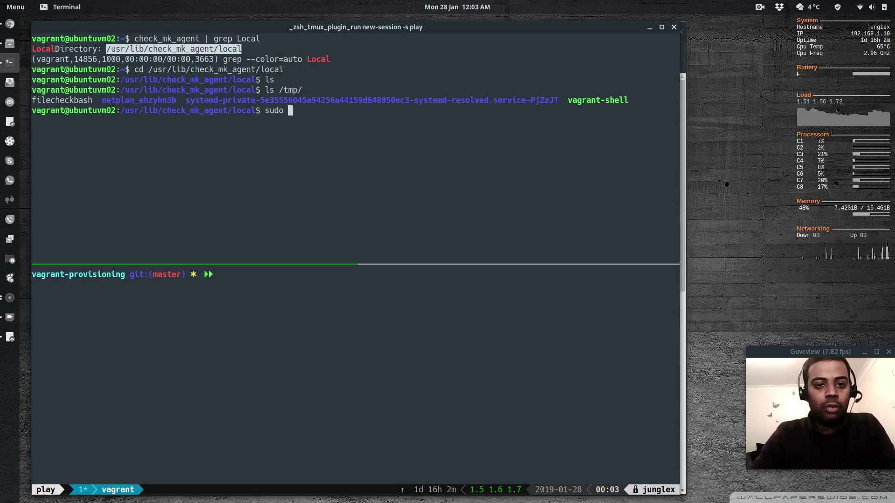
type("mv ")
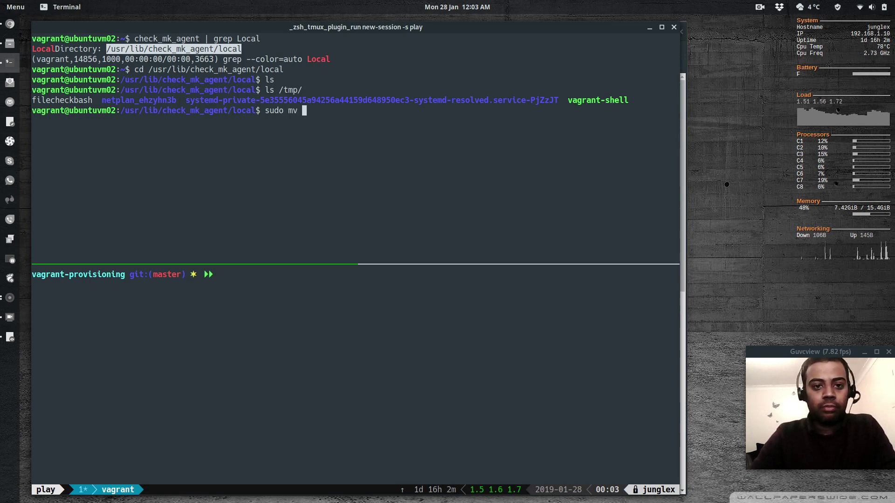
type("/tmp/")
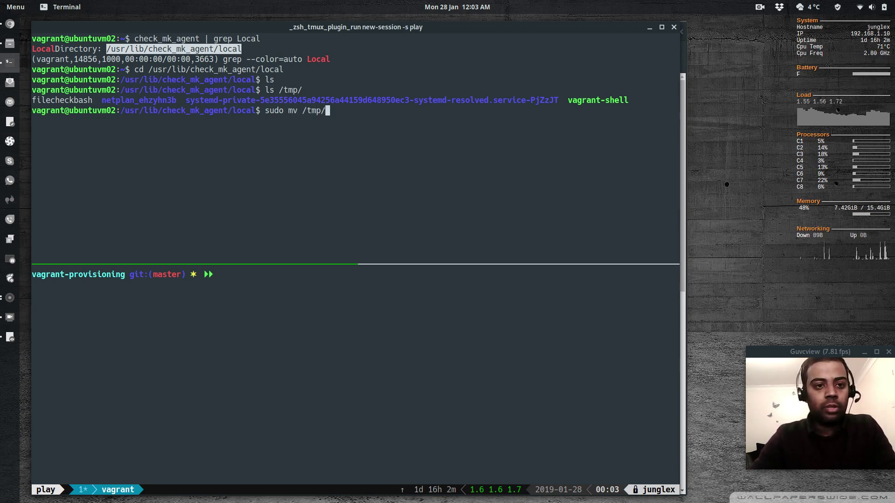
type("filec")
key("Tab")
type(".")
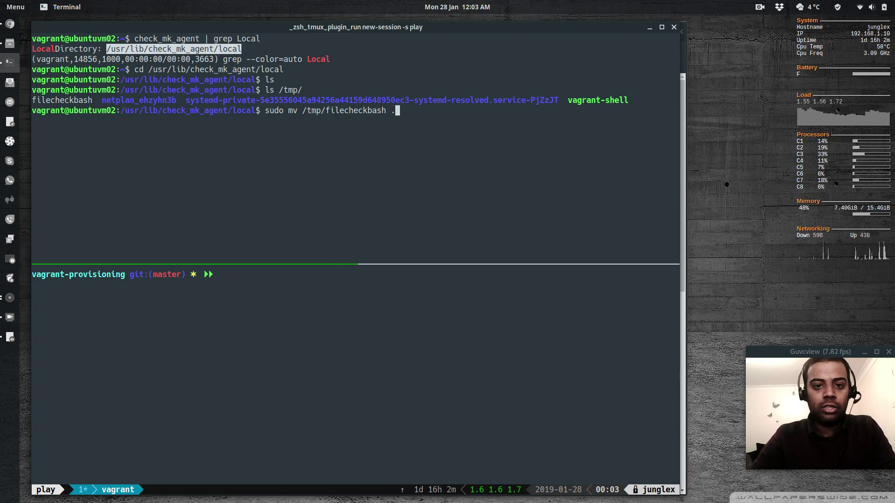
key("Return")
type("clear")
key("Return")
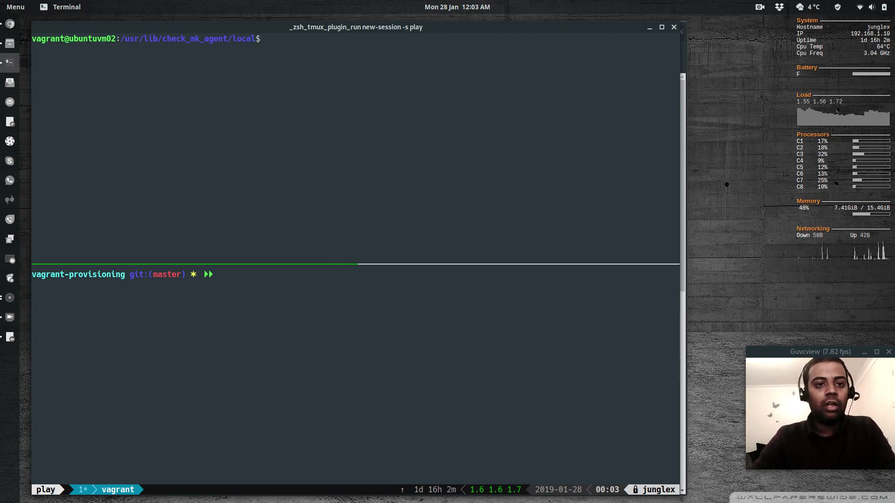
Check the working directory path and its file listing on ubuntuvm02, and clear the pane
type("pwd")
key("Return")
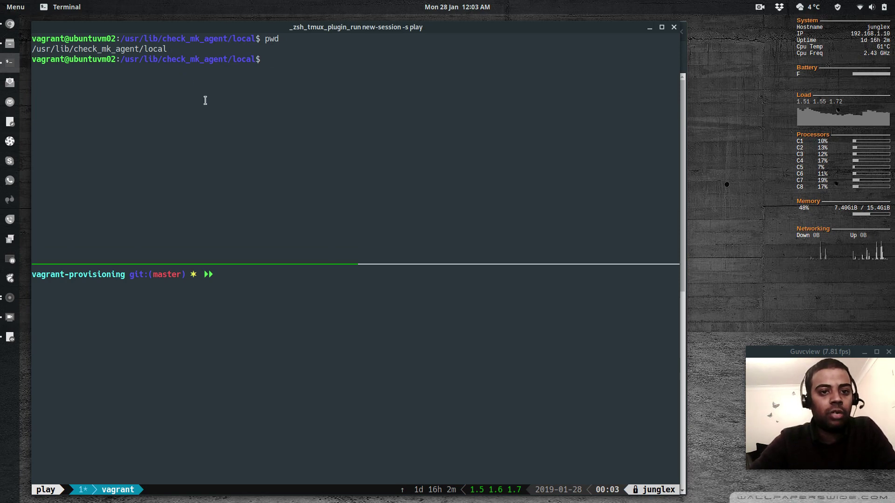
type("ls")
key("Return")
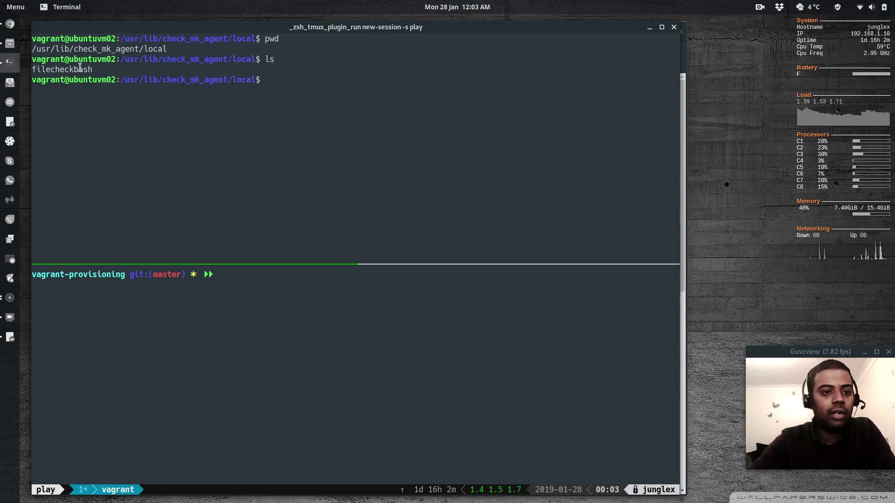
left_click_drag(34, 71, 91, 66)
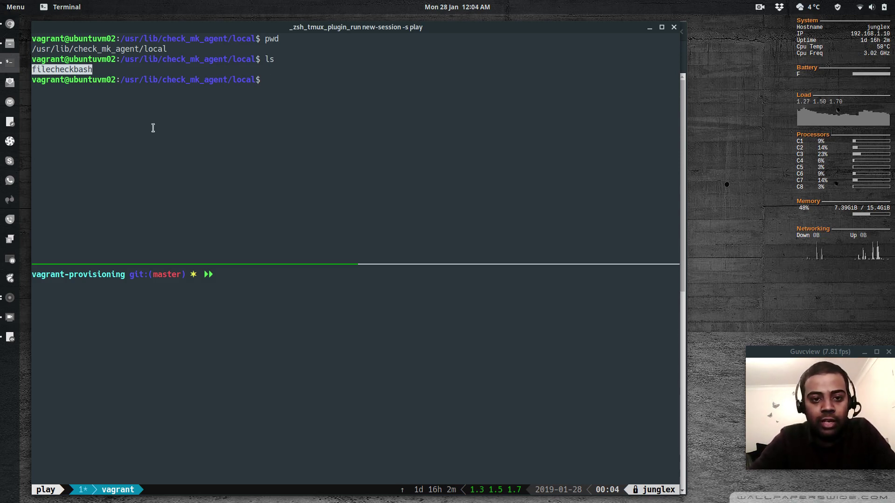
type("clear")
key("Return")
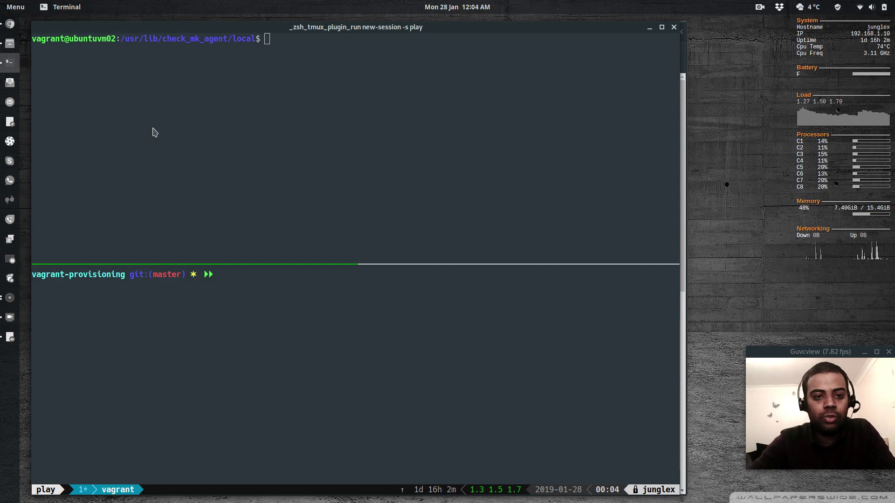
Switch to Check_MK in Google Chrome and open the WATO list of configured hosts
key("alt+Tab")
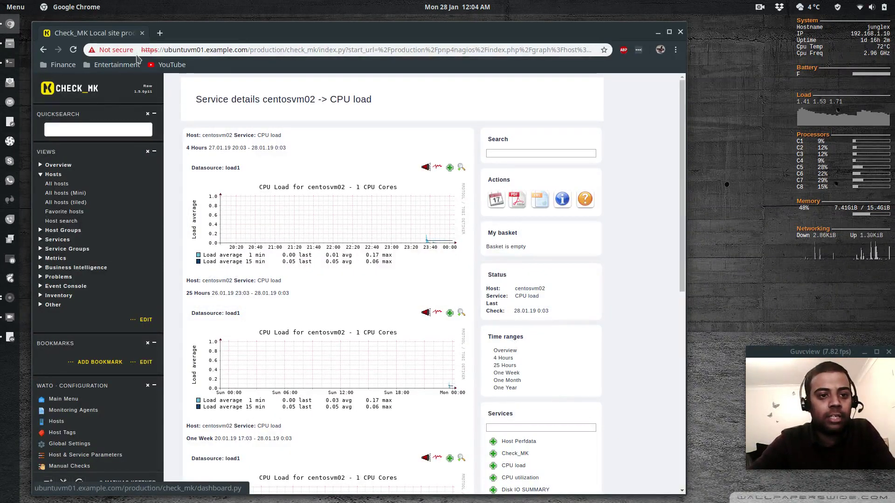
left_click(70, 88)
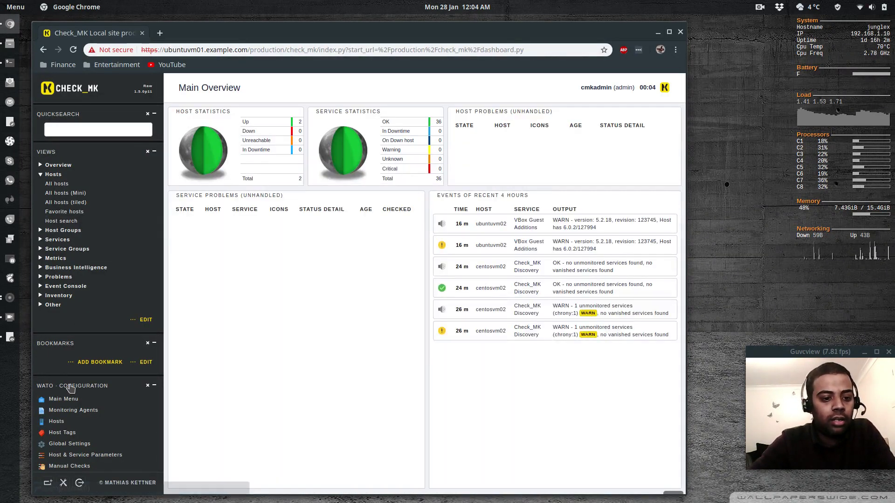
left_click(56, 422)
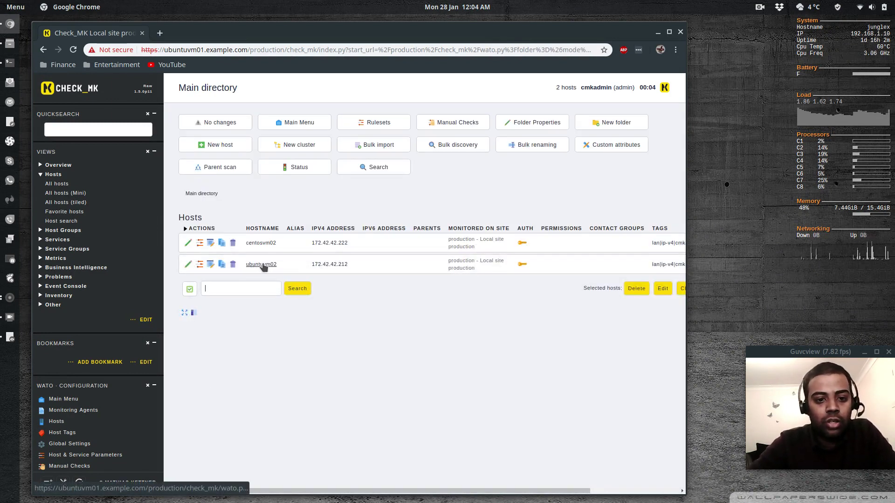
Open the services page of host ubuntuvm02, review its services, and rediscover them with Automatic refresh (tabula rasa)
left_click(210, 265)
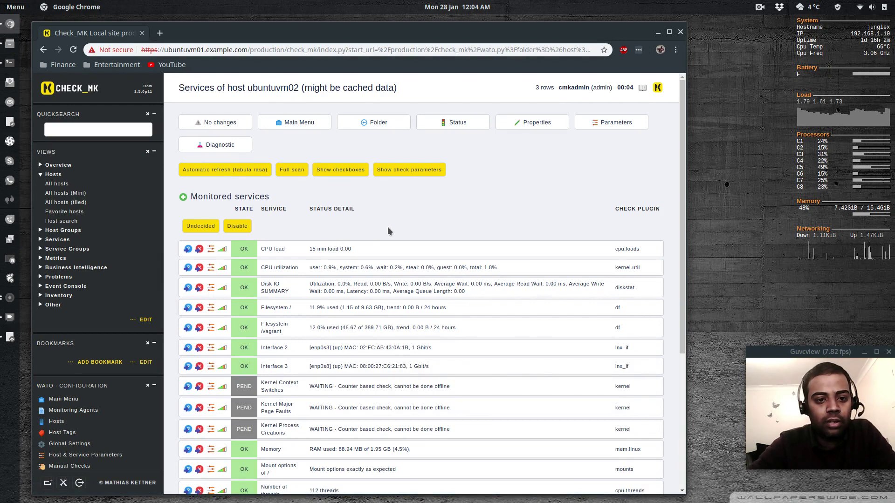
scroll(390, 226, "down", 5)
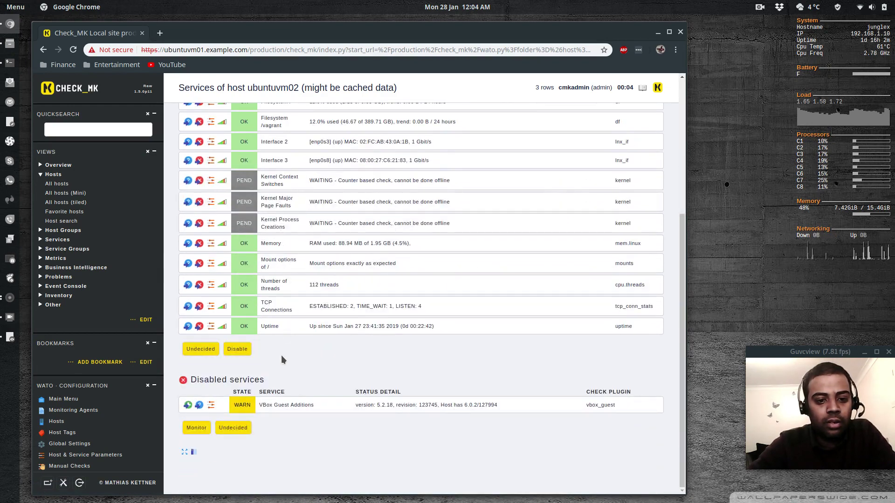
scroll(281, 355, "up", 5)
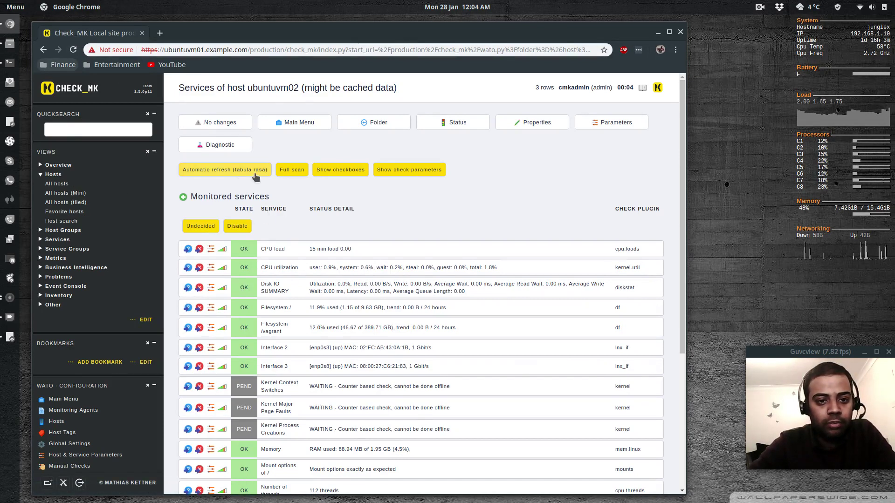
left_click(237, 171)
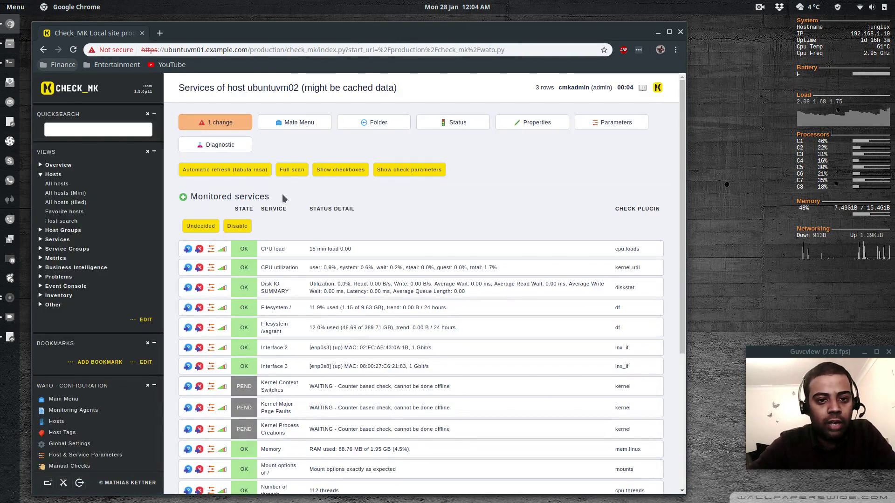
Run full scans of ubuntuvm02 and look through the service lists for the custom file check
left_click(294, 170)
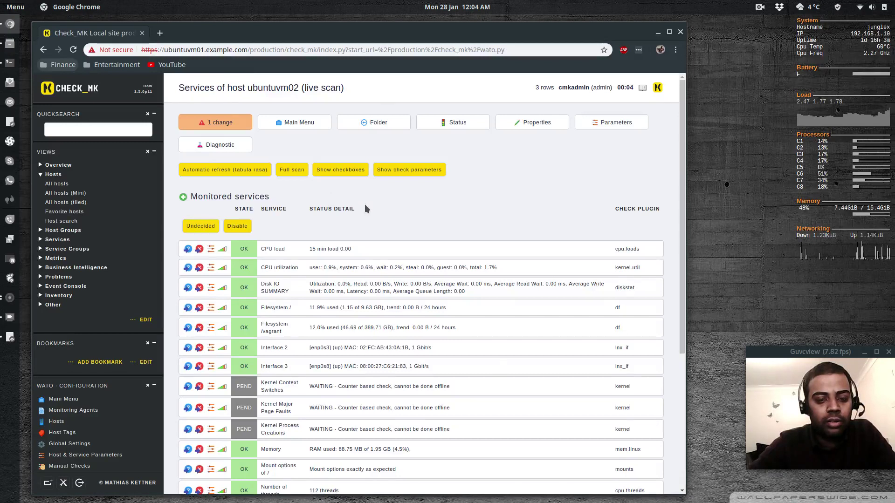
scroll(364, 204, "down", 5)
scroll(365, 204, "up", 5)
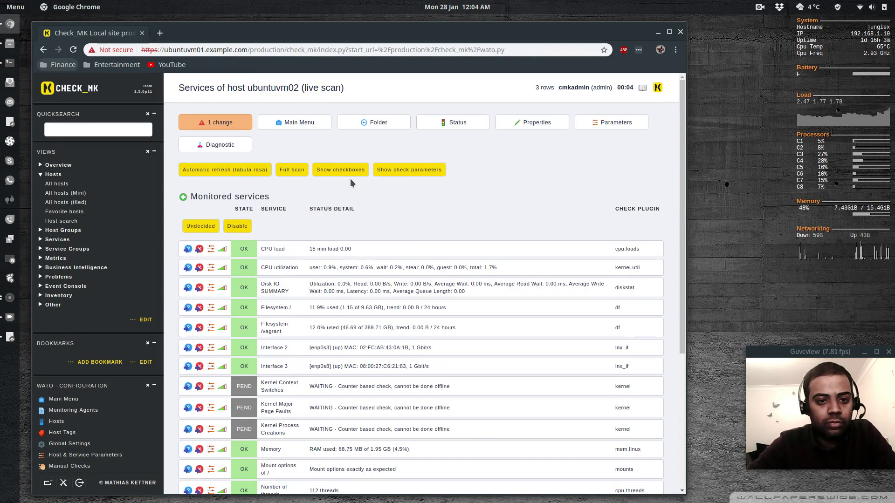
left_click(294, 170)
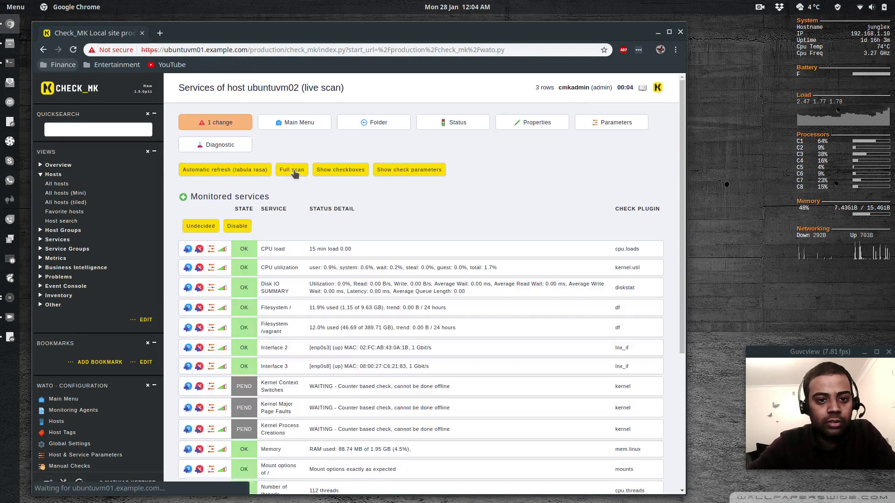
scroll(307, 215, "down", 5)
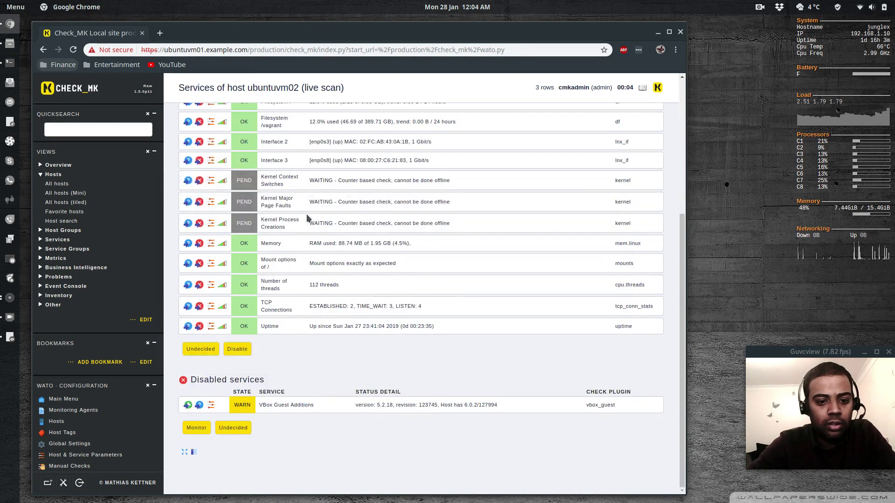
scroll(307, 216, "up", 5)
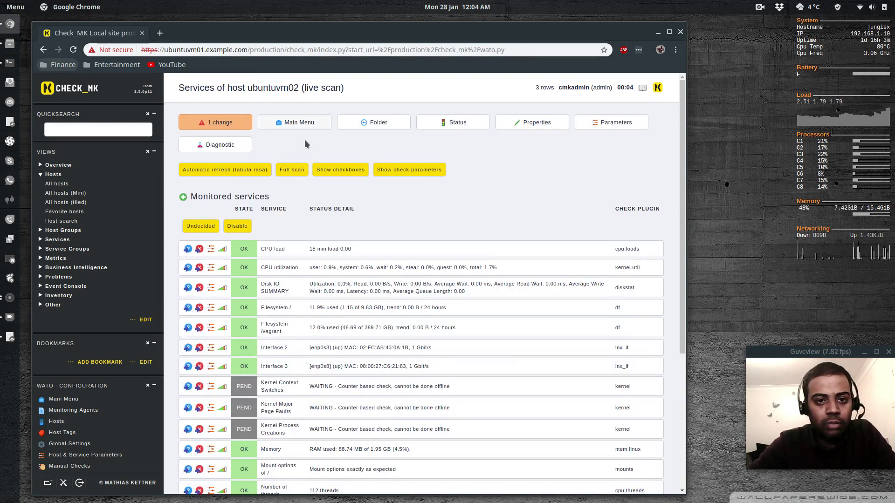
scroll(299, 222, "down", 4)
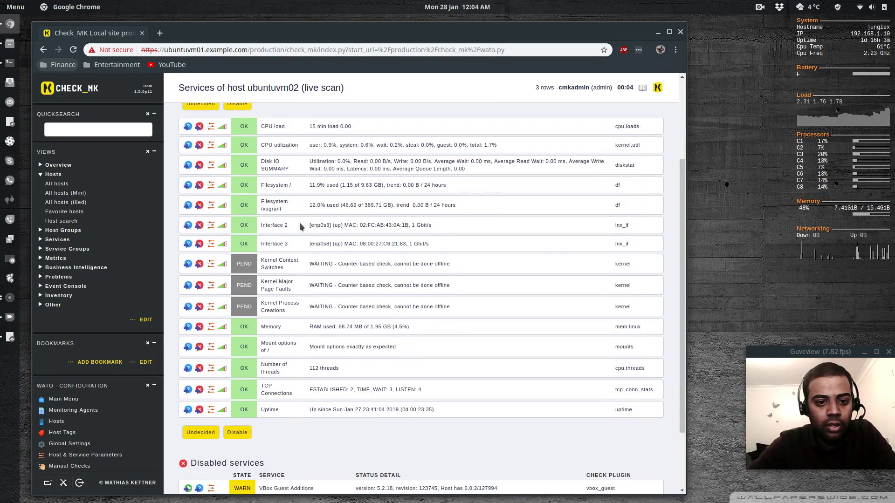
scroll(299, 222, "up", 5)
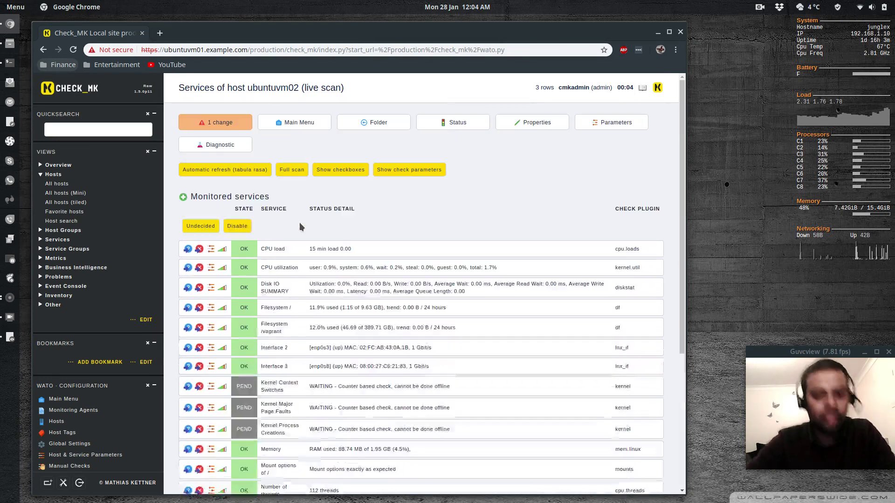
Switch to the Terminal and list the agent's local directory on ubuntuvm02 with ls and ls -l to check filecheckbash's permissions
key("alt+Tab")
type("ls")
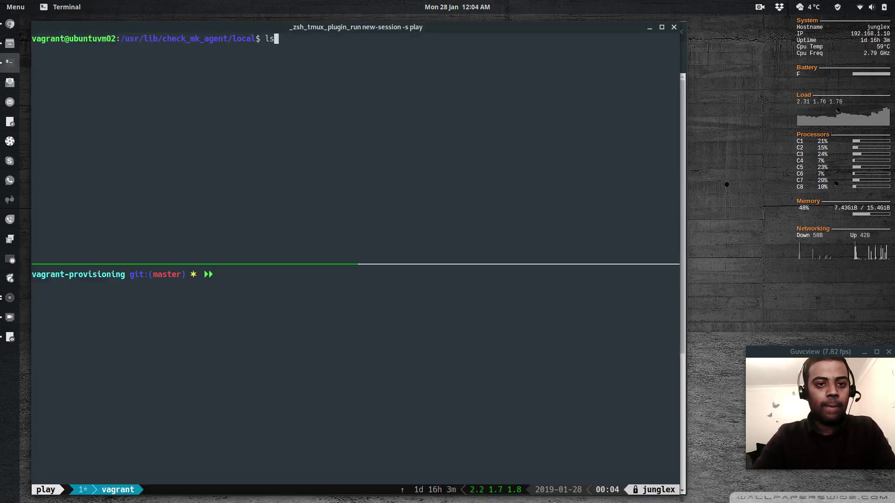
key("Return")
type("sudo")
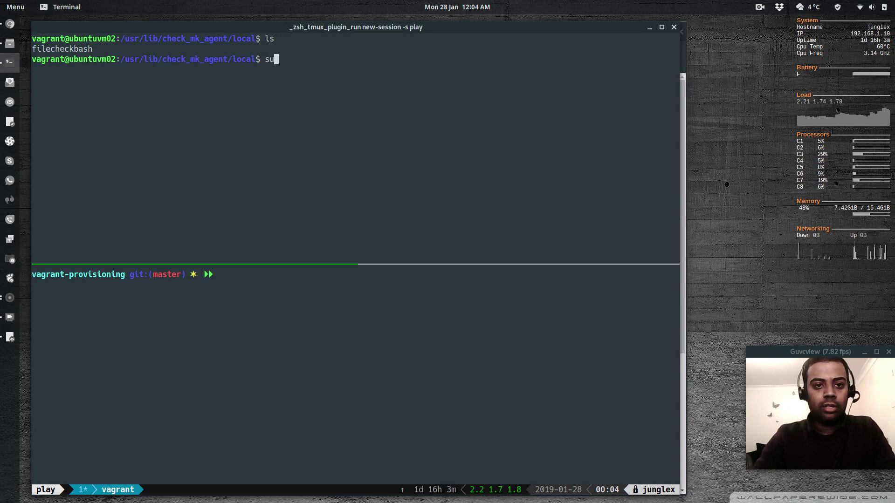
key("BackSpace")
key("BackSpace")
key("BackSpace")
key("BackSpace")
key("BackSpace")
type("ls -")
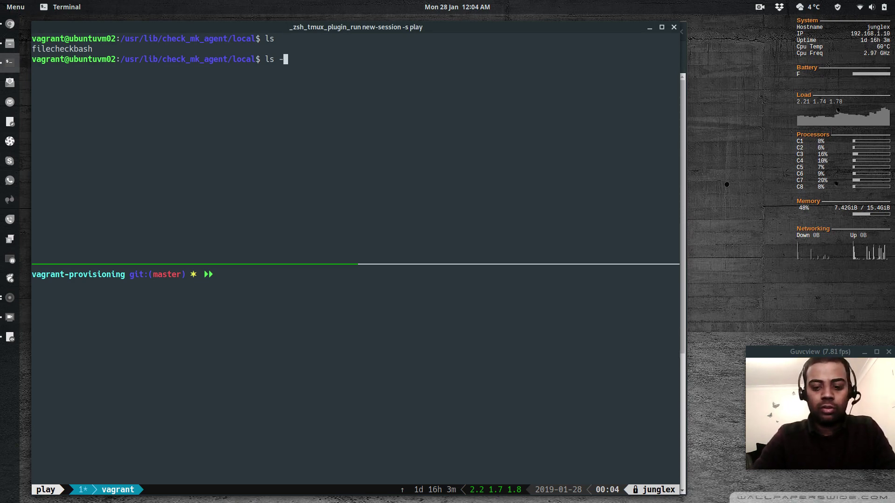
type("l")
key("Return")
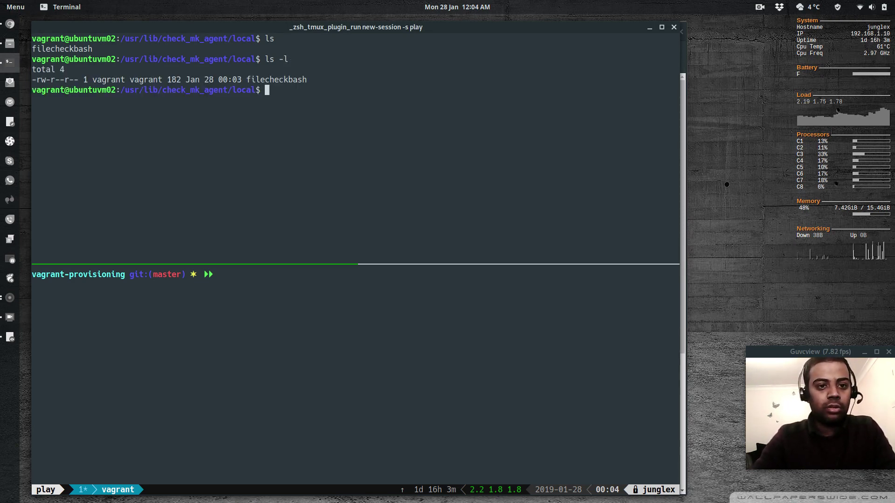
Make filecheckbash executable with sudo chmod +x, clear the pane, and list the directory again
type("sudo chmod d")
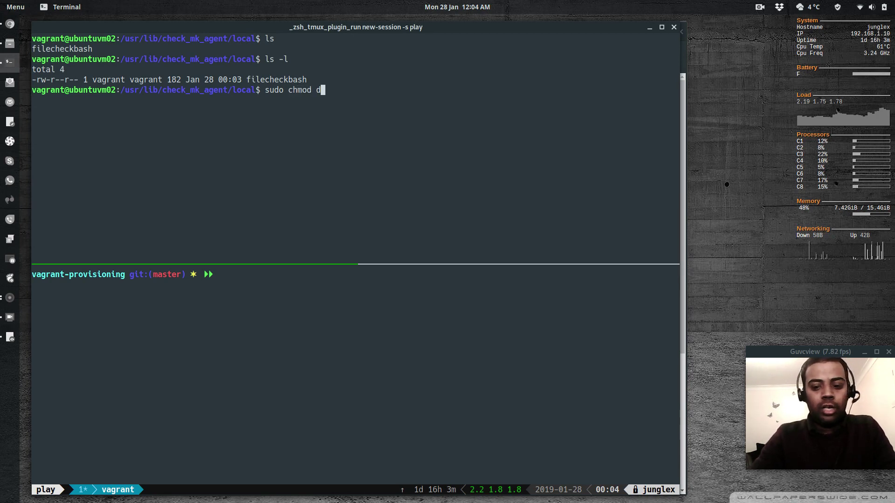
key("BackSpace")
type("+x fil")
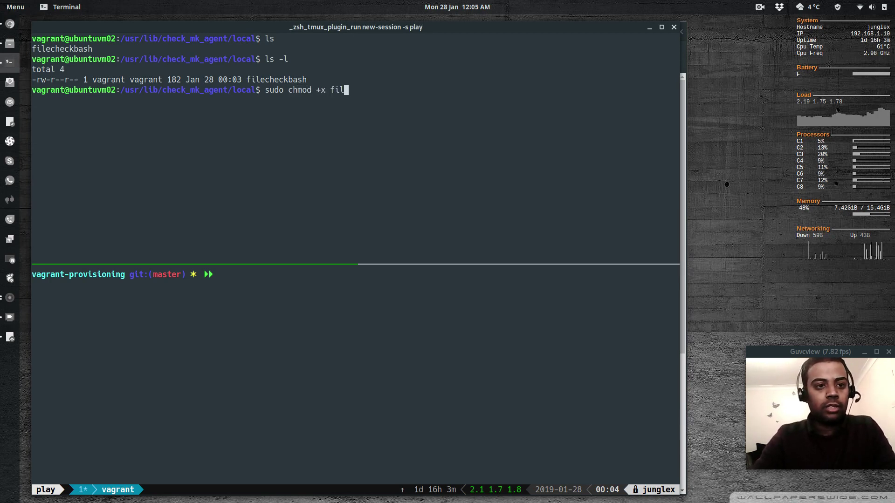
key("Tab")
key("Return")
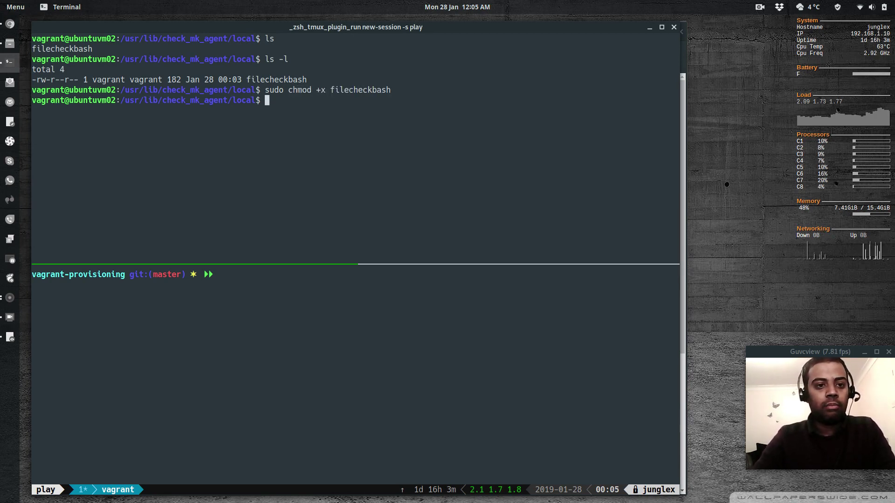
type("clear")
key("Return")
type("ls")
key("Return")
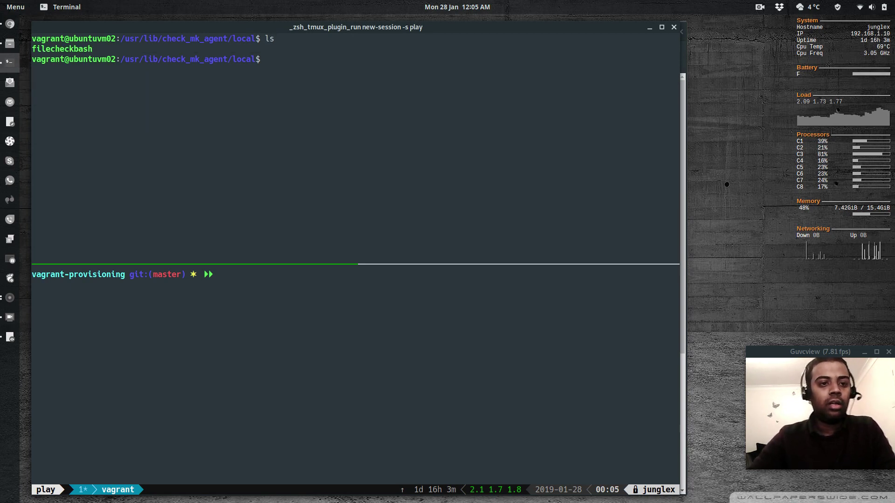
Switch to Check_MK in Google Chrome, rerun the full scan of ubuntuvm02, and move the FileCheck_hello service to monitored services
key("alt+Tab")
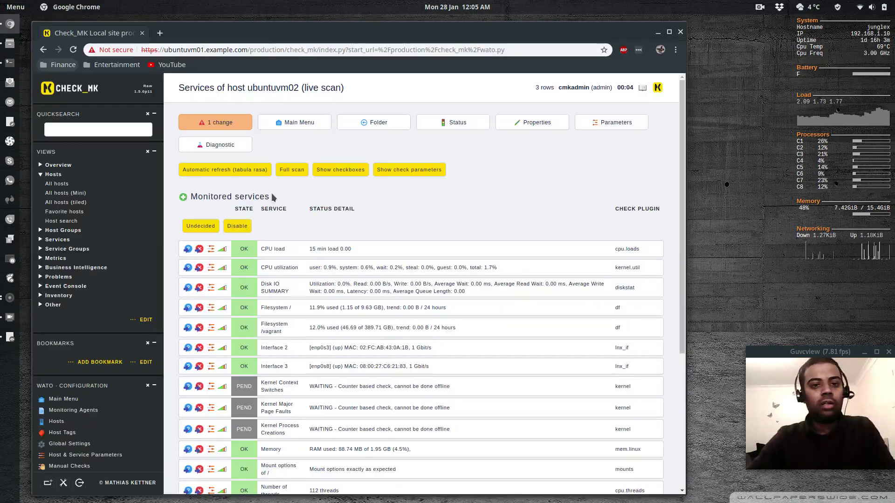
left_click(293, 169)
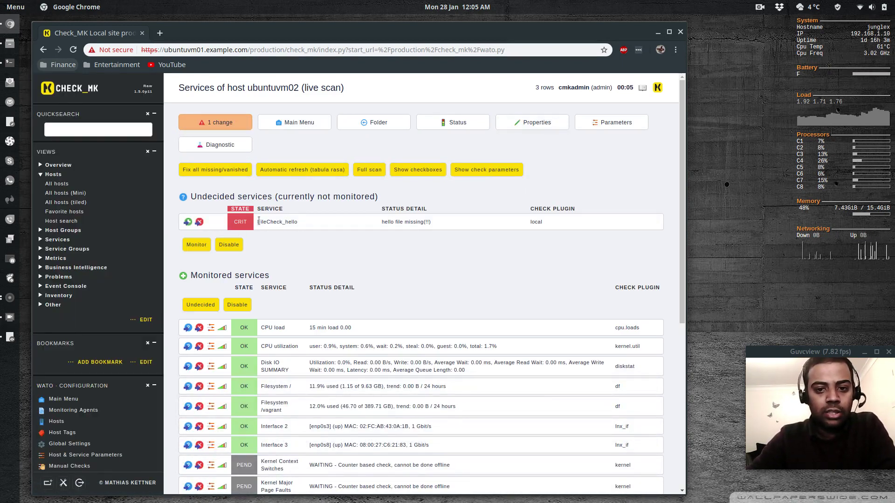
left_click_drag(259, 221, 298, 223)
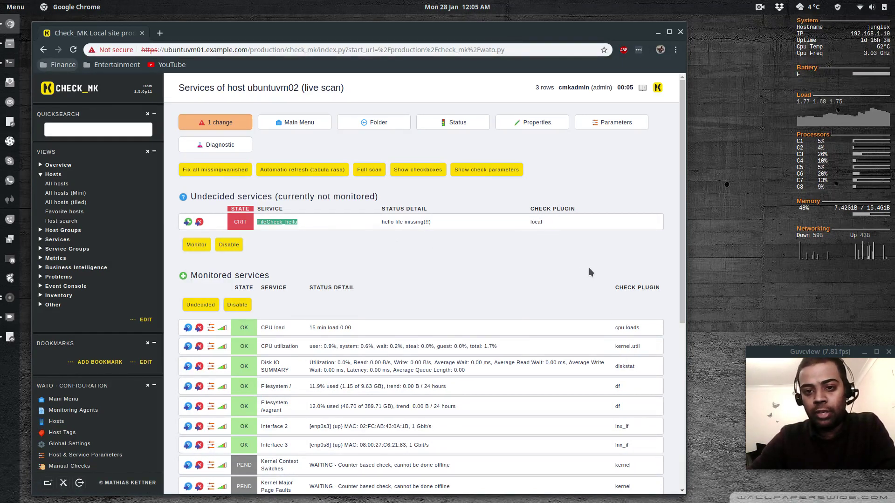
left_click_drag(526, 221, 544, 224)
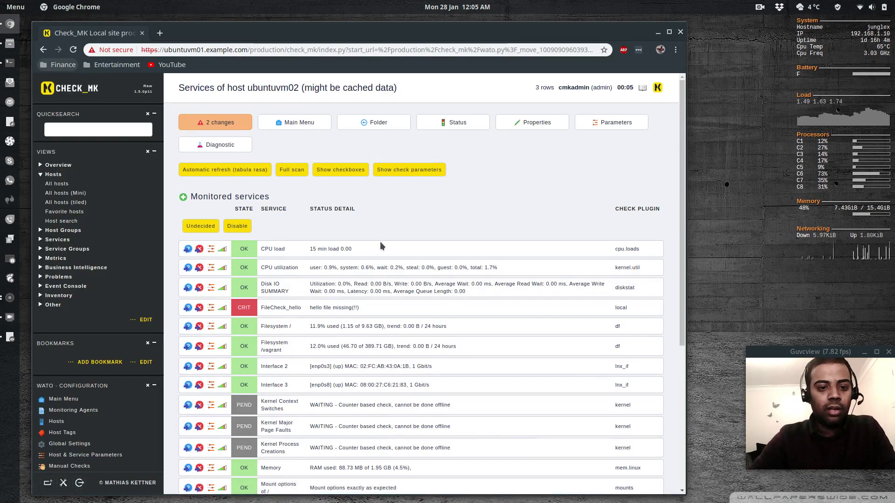
scroll(379, 242, "down", 5)
scroll(380, 242, "up", 5)
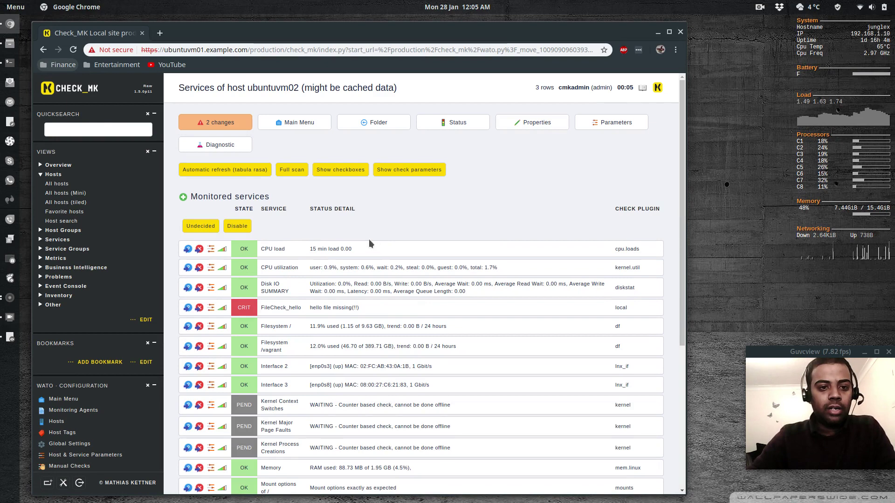
Return to the WATO host list and activate the pending changes on the affected site
left_click(68, 87)
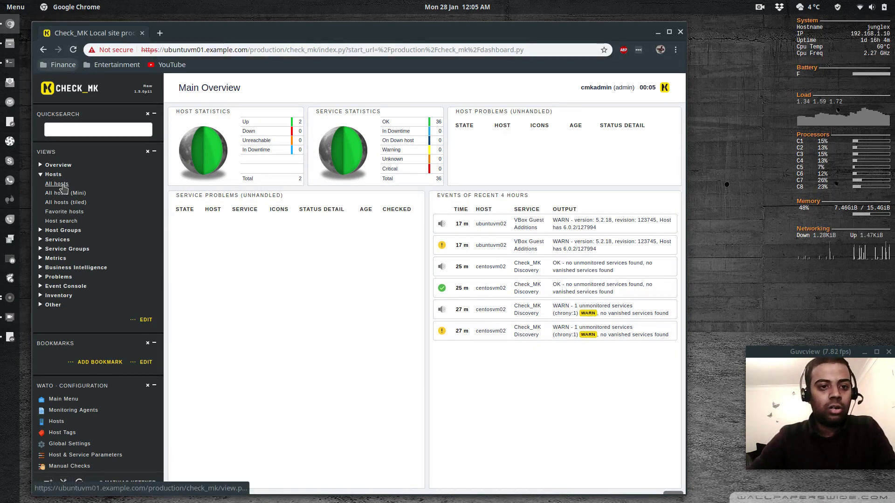
left_click(59, 424)
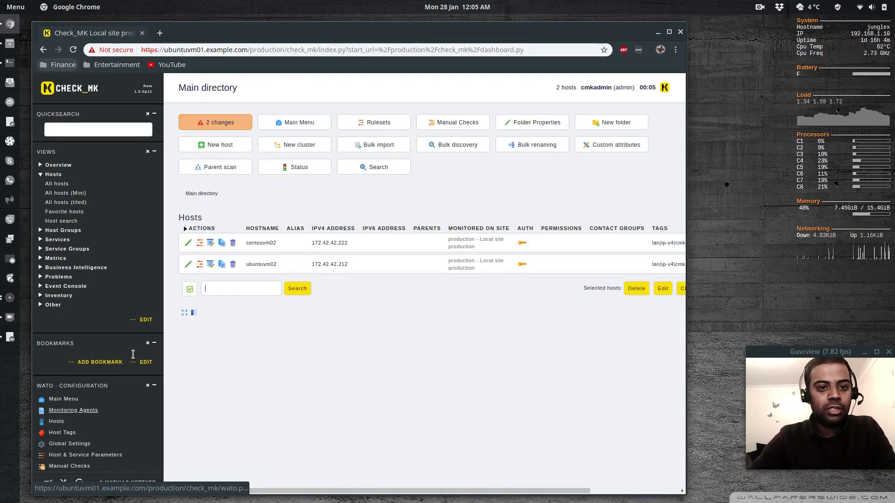
left_click(221, 127)
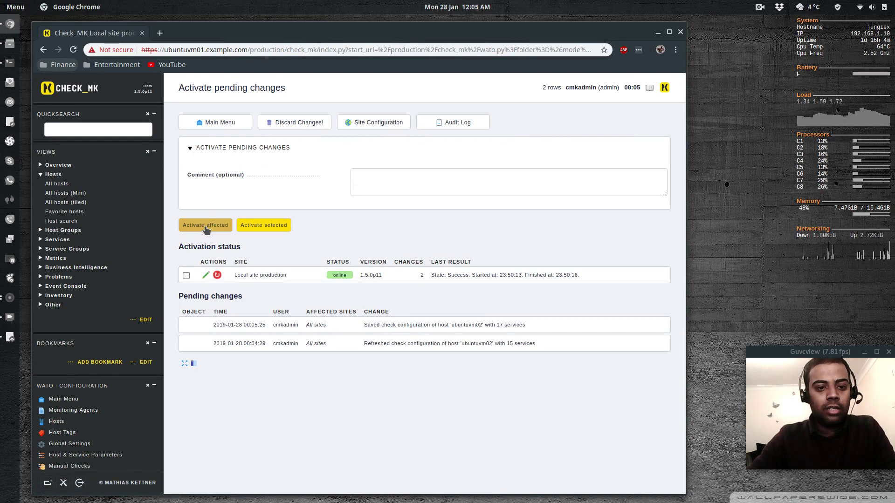
left_click(205, 225)
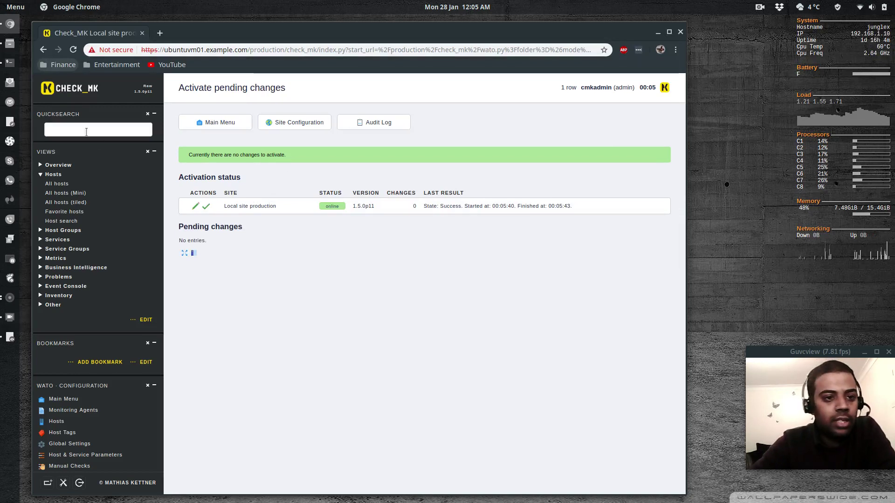
Open the Main Overview dashboard, reload it, and examine the status detail of FileCheck_hello on ubuntuvm02
left_click(65, 89)
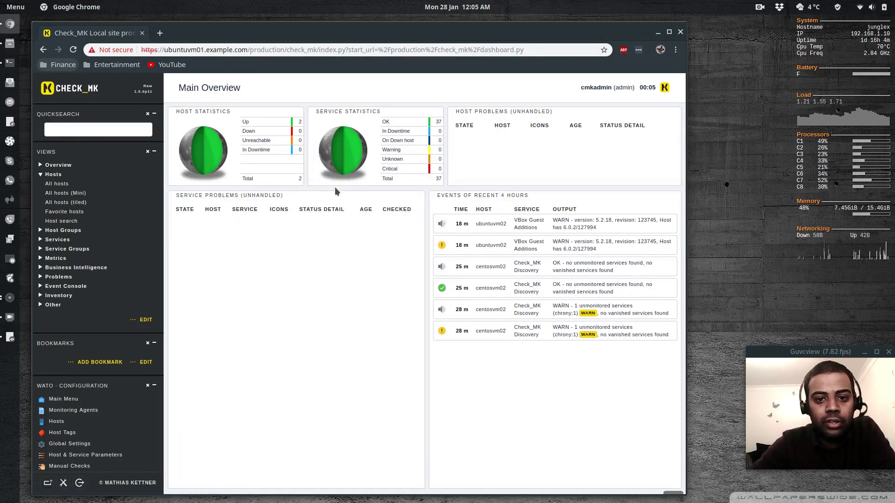
left_click(73, 50)
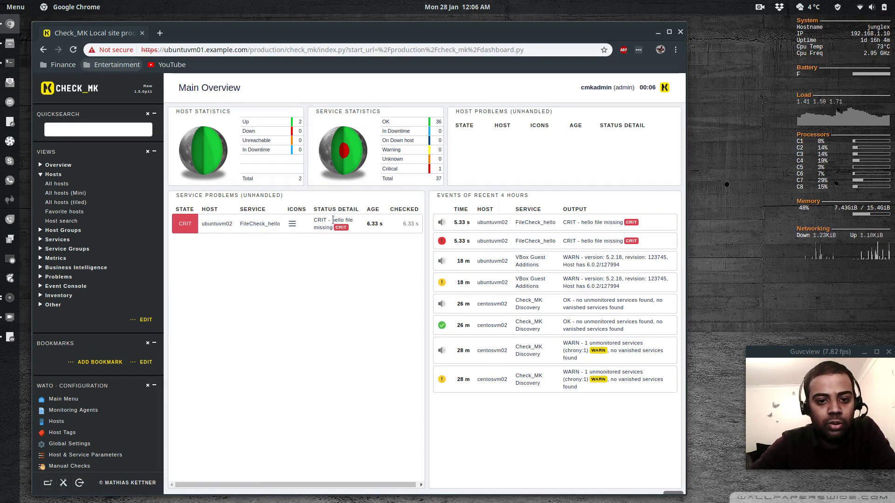
left_click_drag(333, 220, 333, 228)
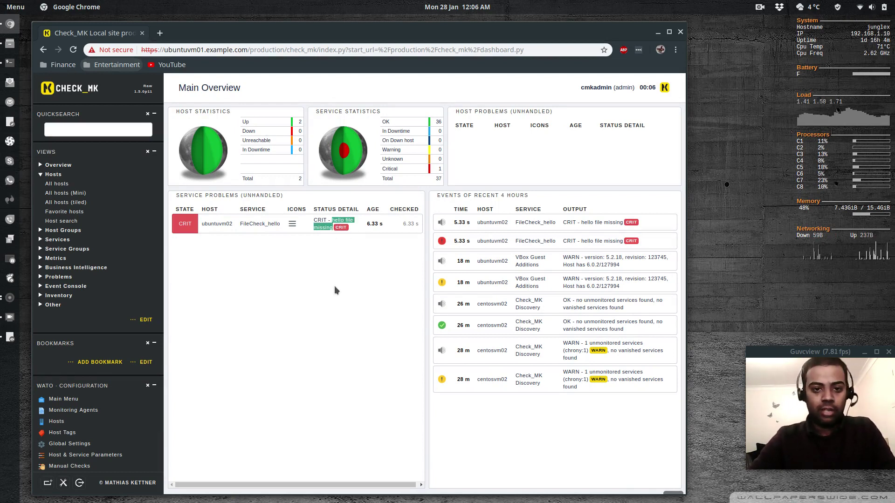
Switch to the Terminal and open filecheckbash in vi to examine its echo line, missing-file status values and tested file path
key("alt+Tab")
type("vi file")
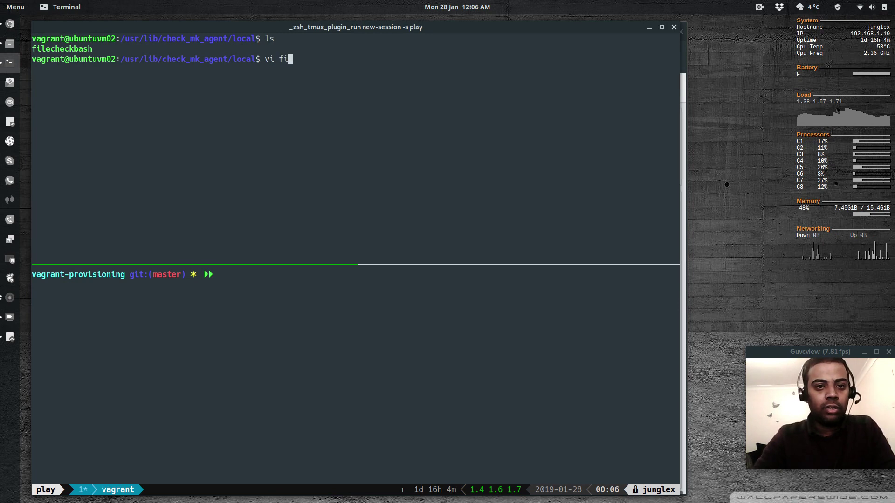
key("Tab")
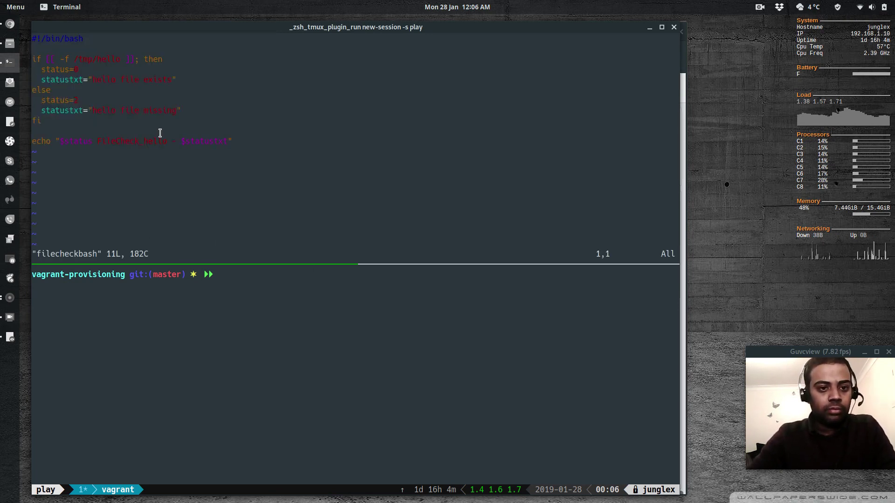
left_click_drag(181, 140, 226, 139)
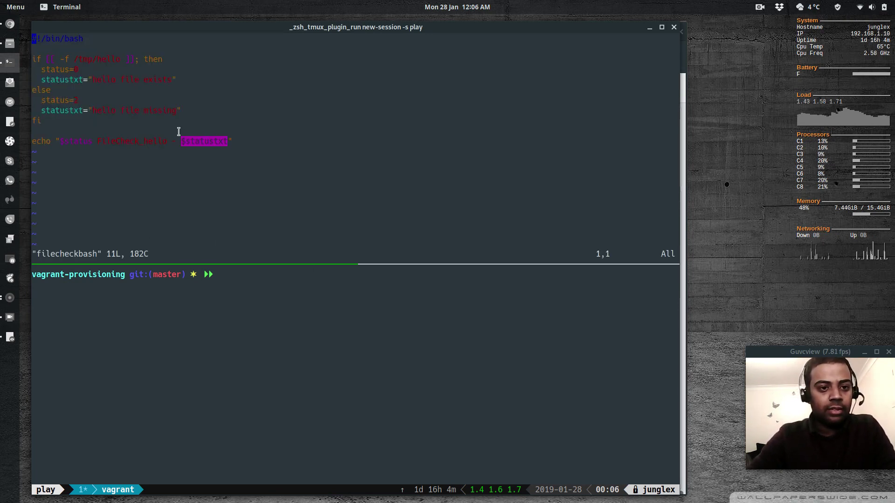
left_click_drag(92, 110, 178, 111)
left_click(75, 101)
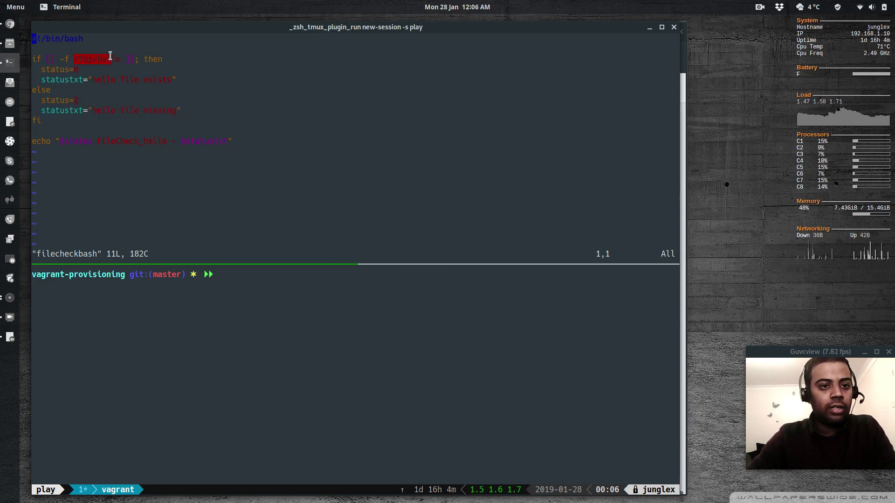
Finish reviewing the tested file path in filecheckbash, quit vi without saving, and clear the terminal
left_click_drag(111, 56, 117, 57)
type(":q")
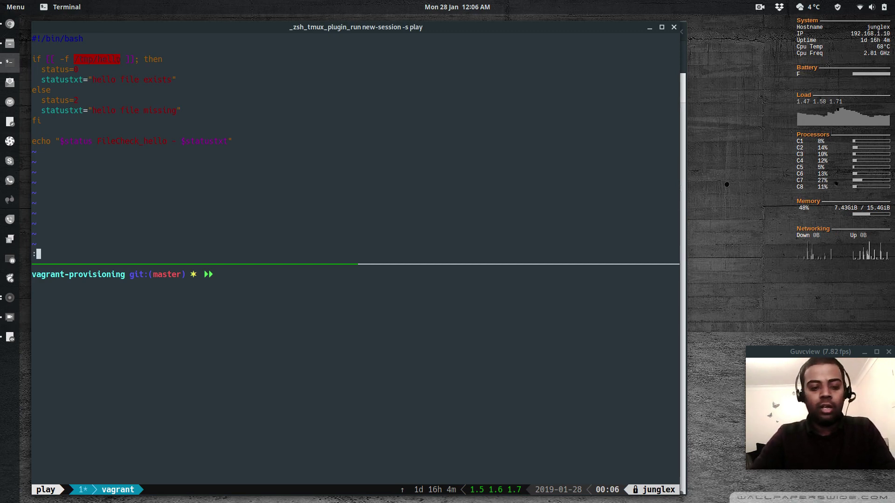
key("Return")
type("jclea")
key("BackSpace")
key("BackSpace")
key("BackSpace")
key("BackSpace")
key("BackSpace")
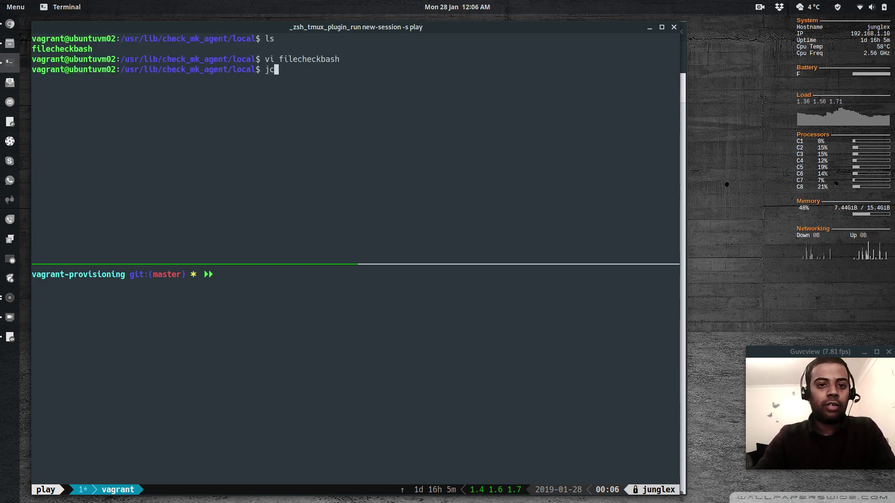
type("clear")
key("Return")
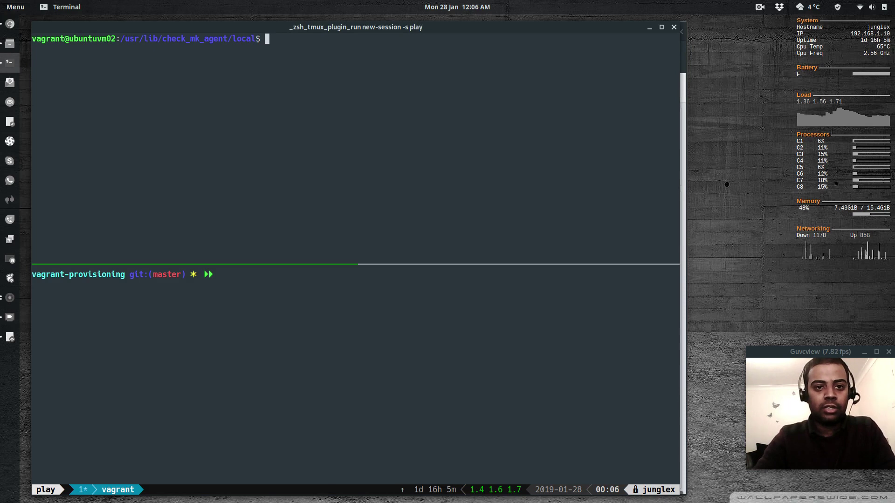
Create an empty /tmp/hello file on ubuntuvm02 with touch and clear the terminal
type("touch /tmp/hello")
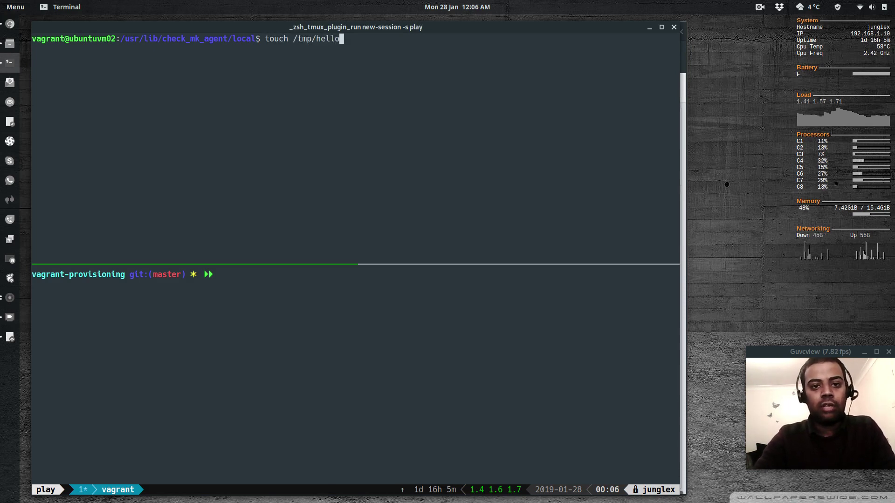
key("Return")
type("cle")
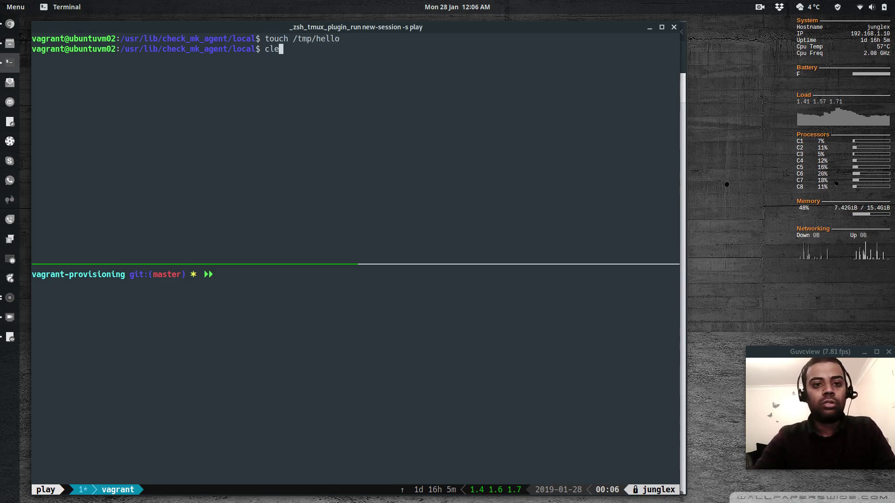
type("ar")
key("Return")
Switch to Check_MK in Google Chrome, reschedule the Check_MK service from FileCheck_hello's actions, and reload the Main Overview
key("alt+Tab")
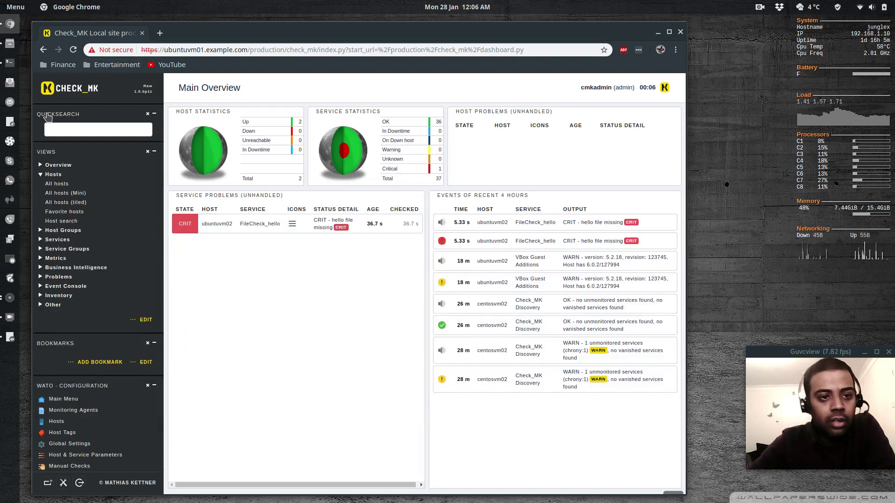
key("F5")
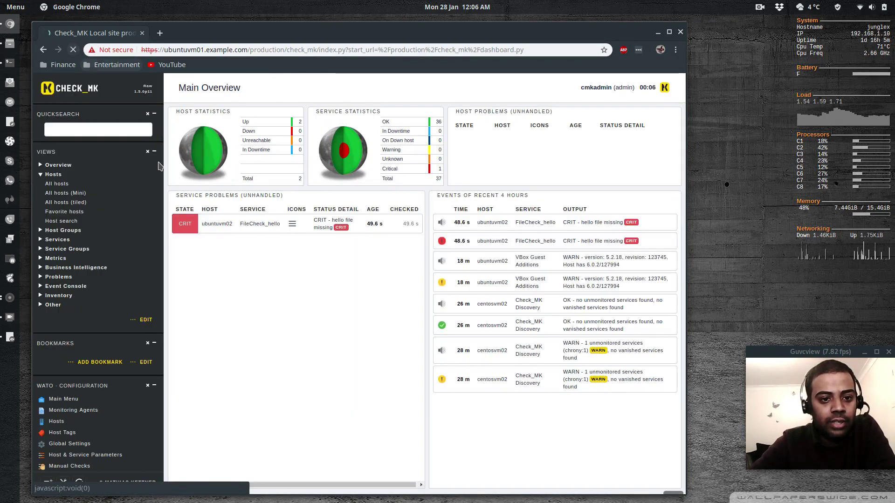
left_click(292, 225)
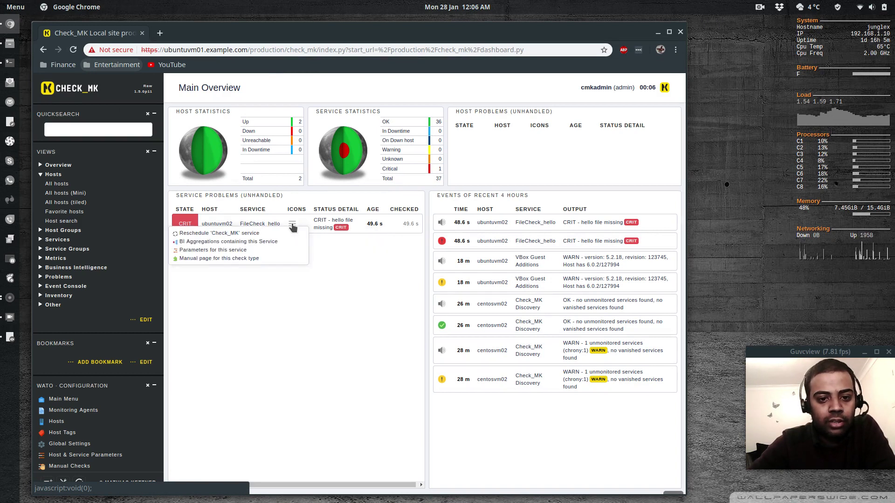
left_click(242, 234)
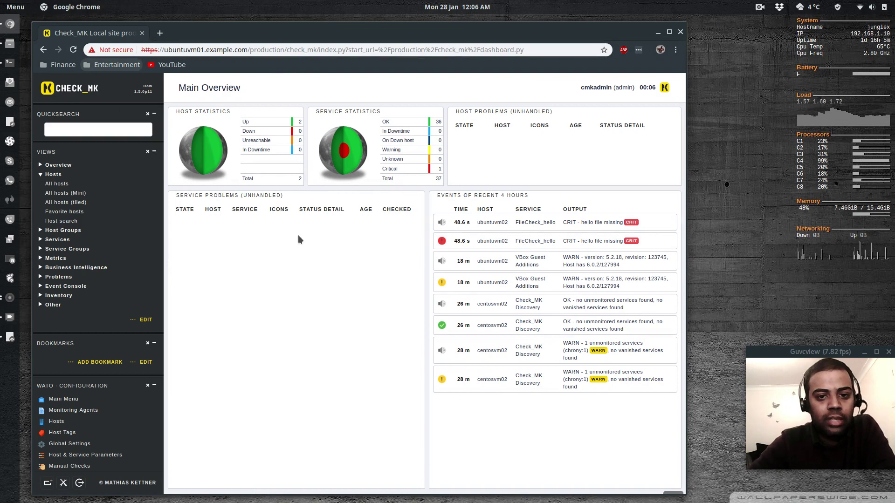
left_click(74, 50)
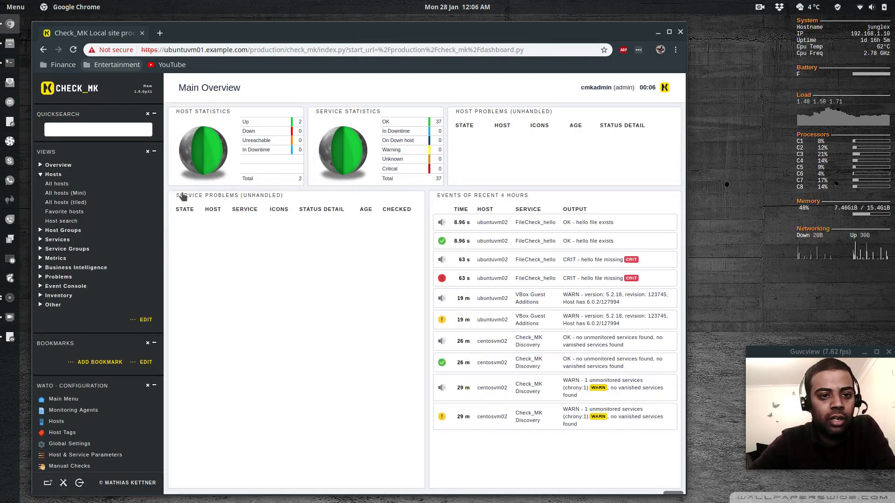
Open the services of host ubuntuvm02, examine FileCheck_hello's status detail, and return to the Main Overview
left_click(302, 177)
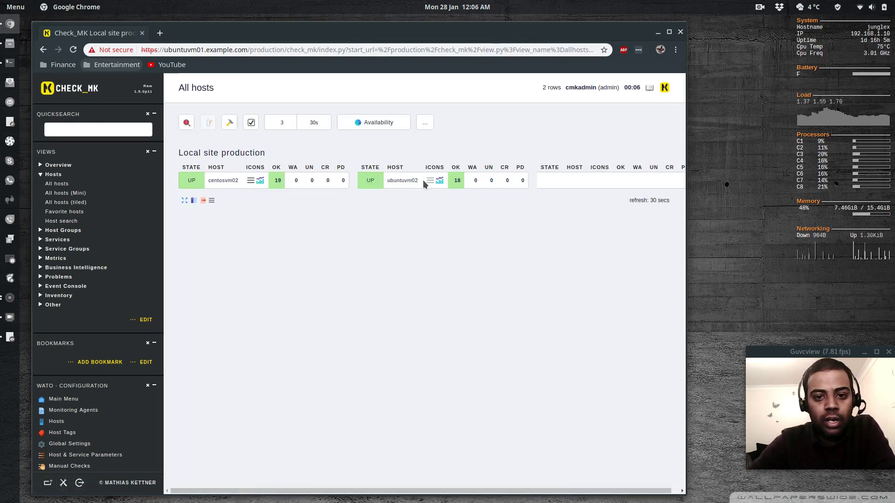
left_click(404, 185)
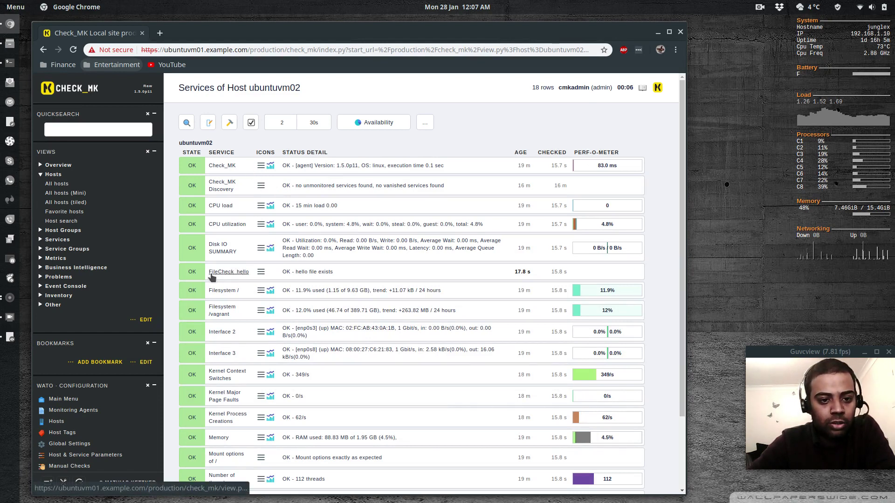
triple_click(283, 272)
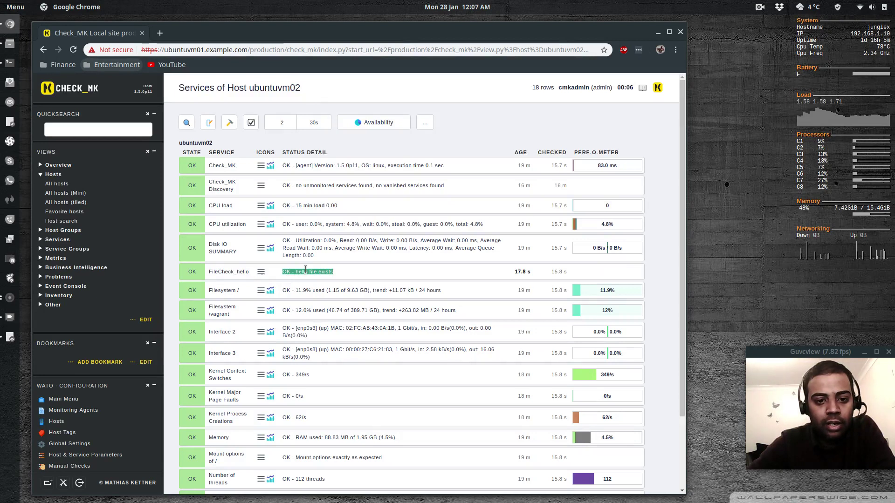
left_click(306, 270)
left_click(78, 95)
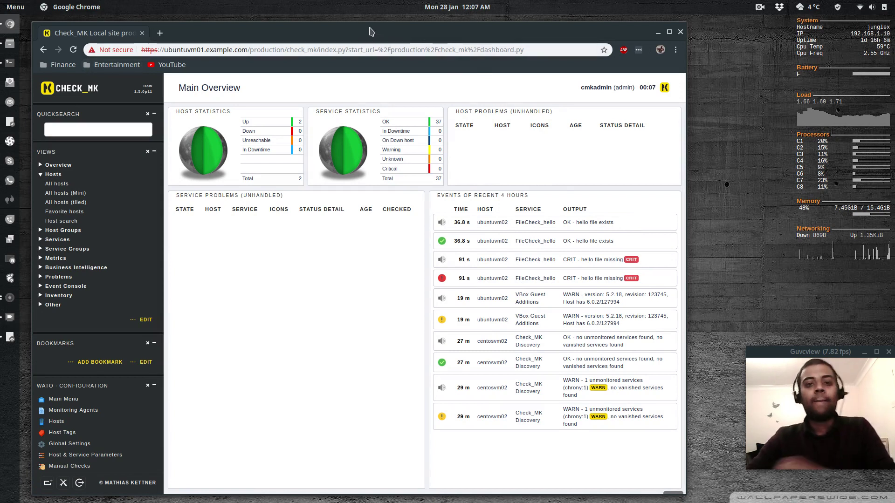
Switch to the Terminal and list the scripts in /usr/lib/check_mk_agent/local on ubuntuvm02
key("alt+Tab")
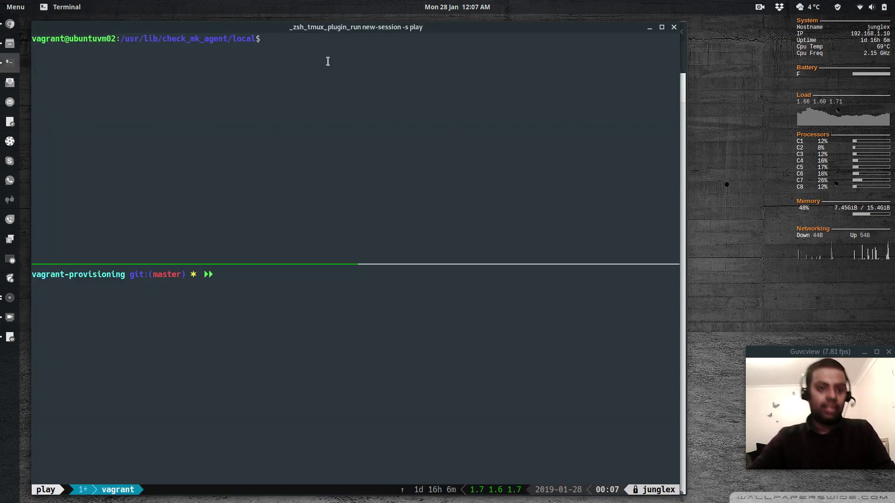
type("ls")
key("Return")
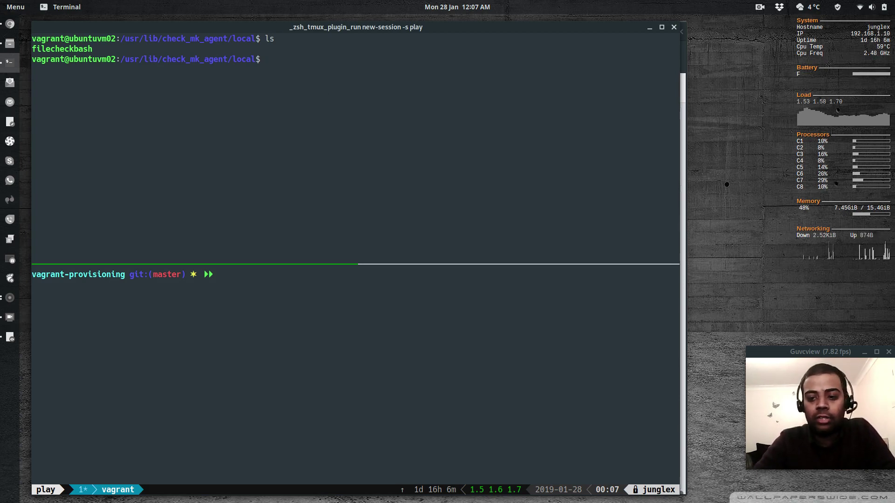
In the local machine's shell pane, change from vagrant-provisioning to the sibling misc directory and list its files
key("ctrl+b")
key("Down")
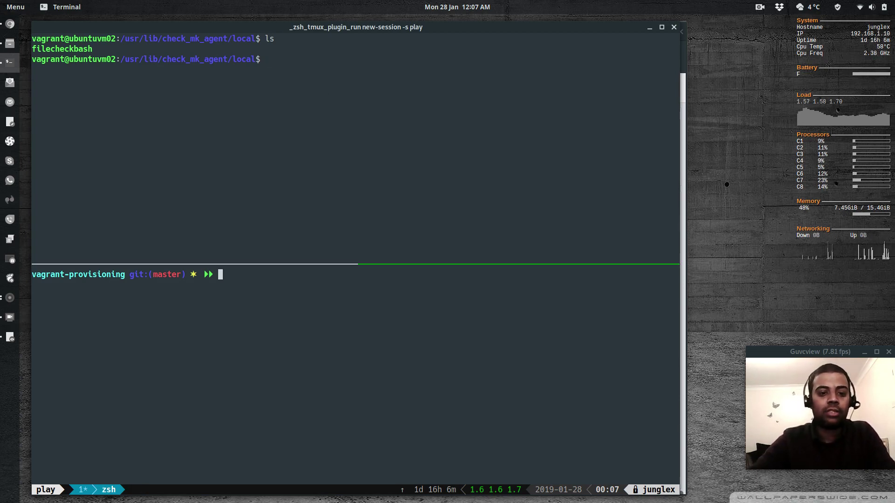
type("cd ..")
key("Return")
type("cd ")
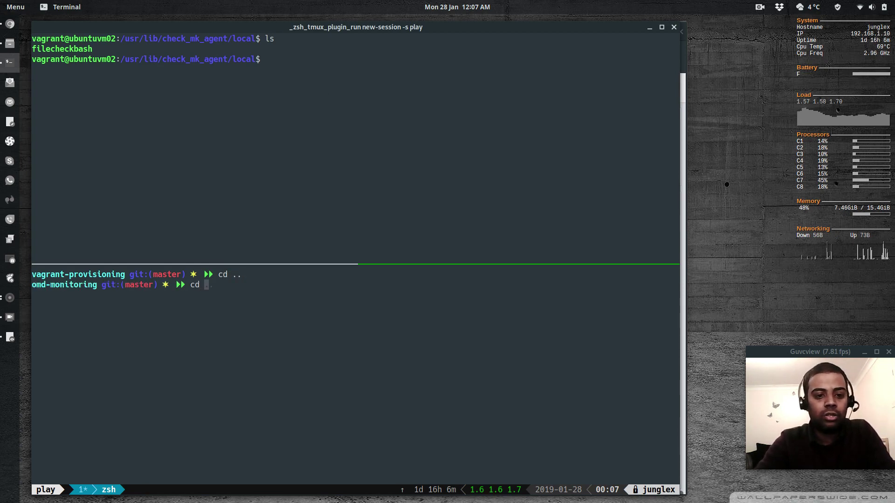
type("misc")
key("Return")
type("ls")
key("Return")
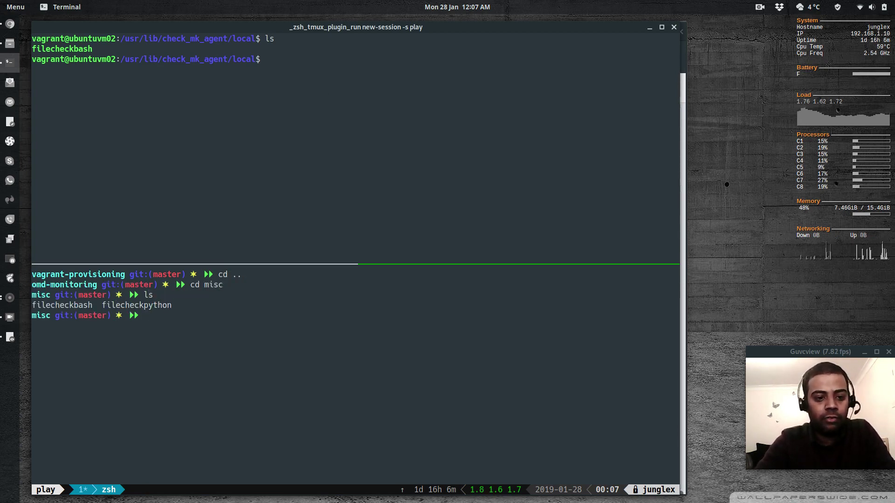
Open filecheckpython in vi to examine its file test, status values and print line, then write and quit
type("vi filech")
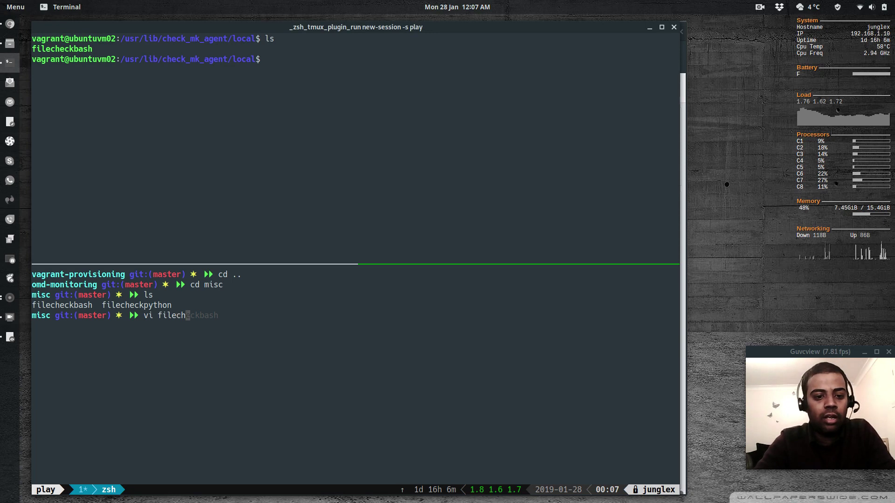
type("eckpython")
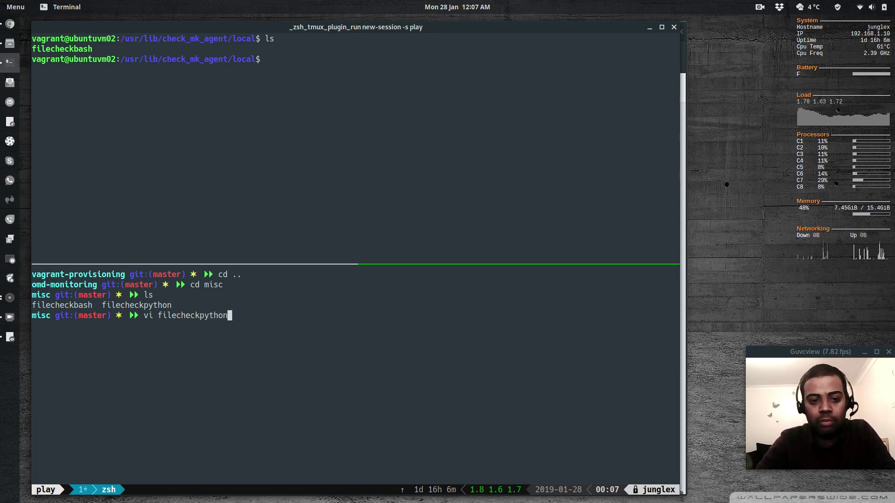
key("Return")
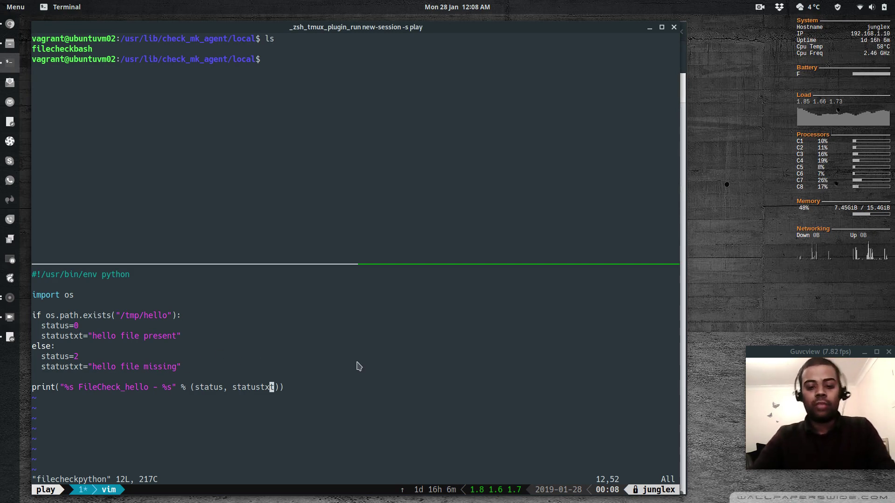
type(":wq")
key("Return")
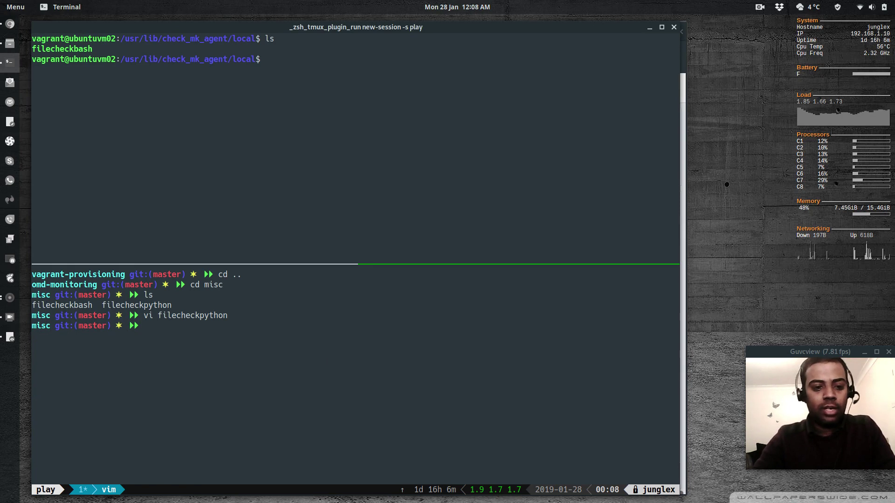
Return to the vagrant-provisioning directory and copy ../misc/filecheckpython to ubuntuvm02:/tmp/ with vagrant scp
type("cd ../")
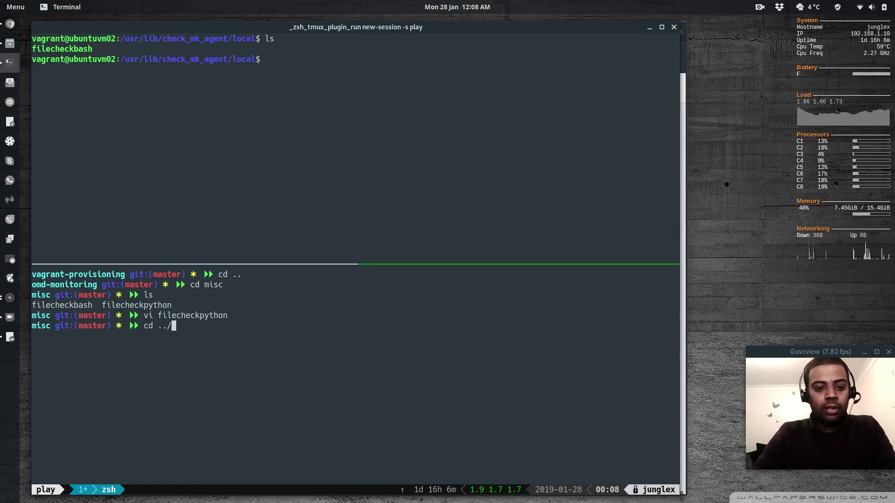
type("vagrant")
key("Tab")
key("Return")
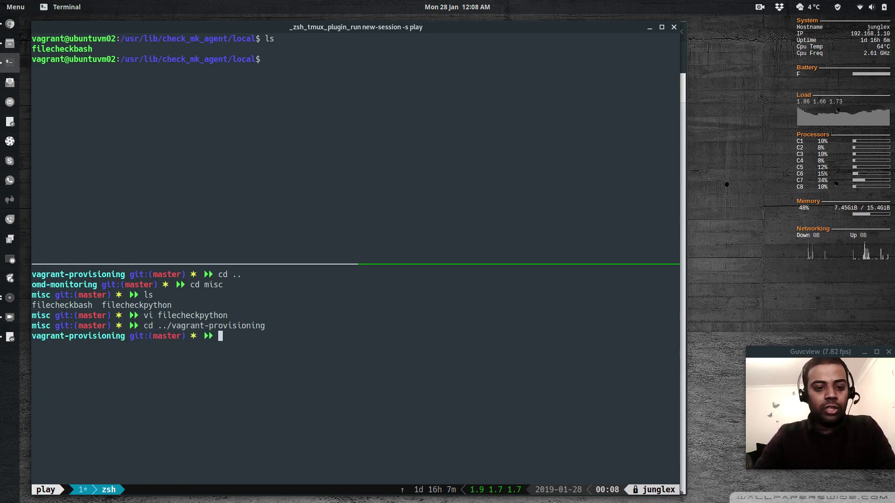
type("vagrant scp")
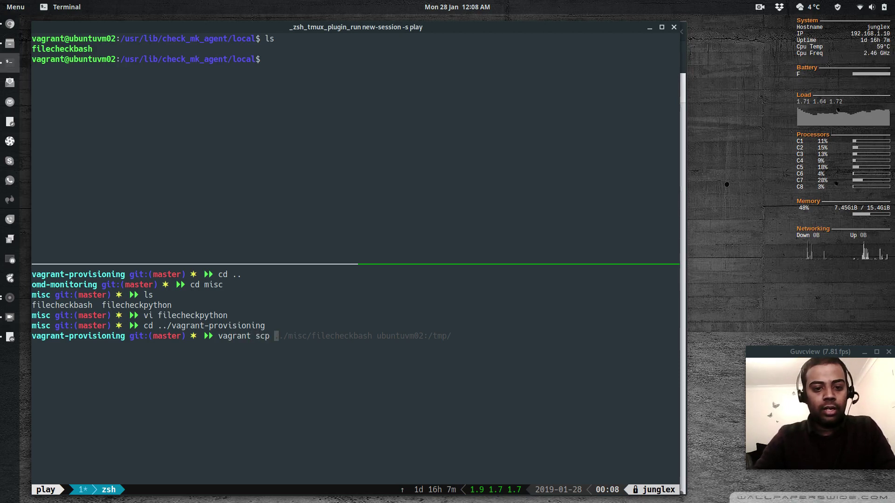
key("Right")
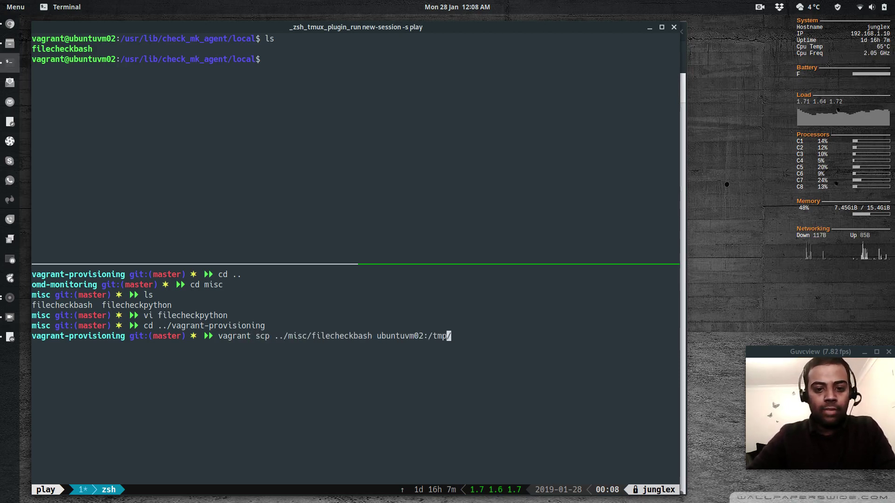
key("Left")
key("Left")
key("Left")
key("Left")
key("Left")
key("Left")
key("Left")
key("Left")
key("Left")
key("Left")
key("Left")
key("Left")
key("Left")
key("Left")
key("Left")
key("Left")
key("BackSpace")
key("BackSpace")
key("BackSpace")
key("BackSpace")
type("pyth")
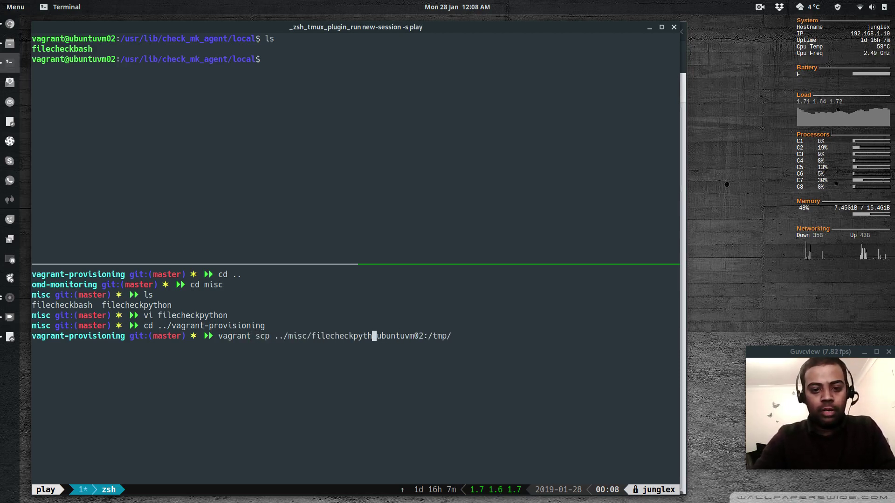
type("on")
key("Return")
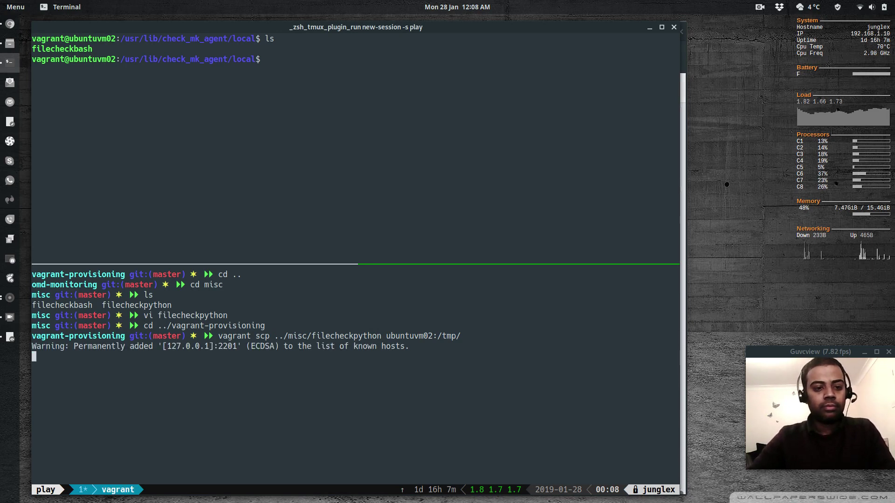
In the ubuntuvm02 pane, move /tmp/filecheckpython into the current agent local directory with sudo mv
key("ctrl+b")
key("Up")
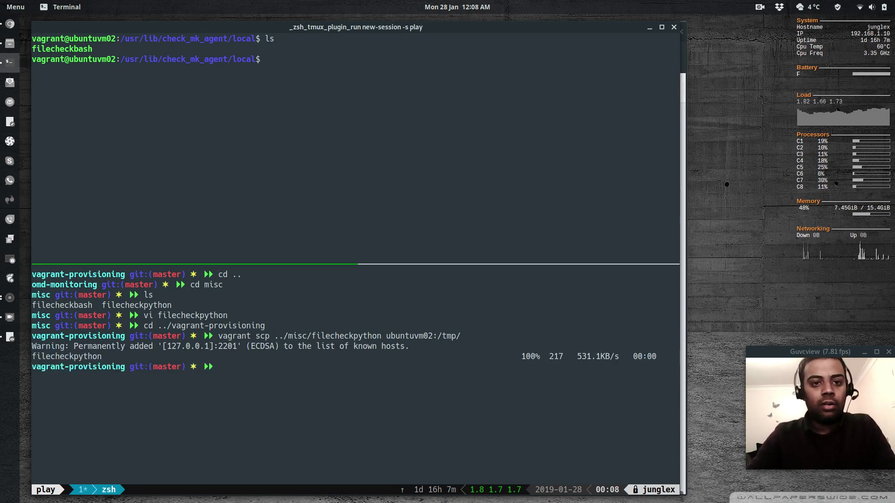
type("sudo cp /tmp")
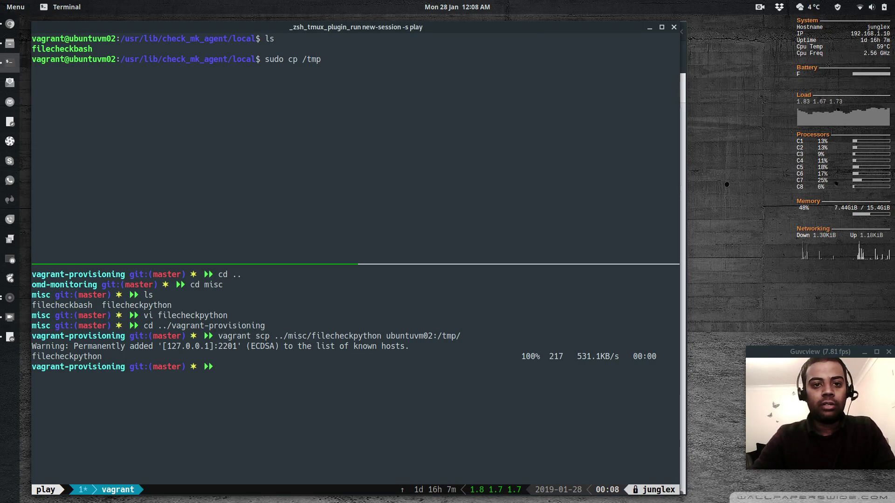
key("BackSpace")
key("BackSpace")
key("BackSpace")
key("BackSpace")
key("BackSpace")
key("BackSpace")
key("BackSpace")
type("mv /tmp/")
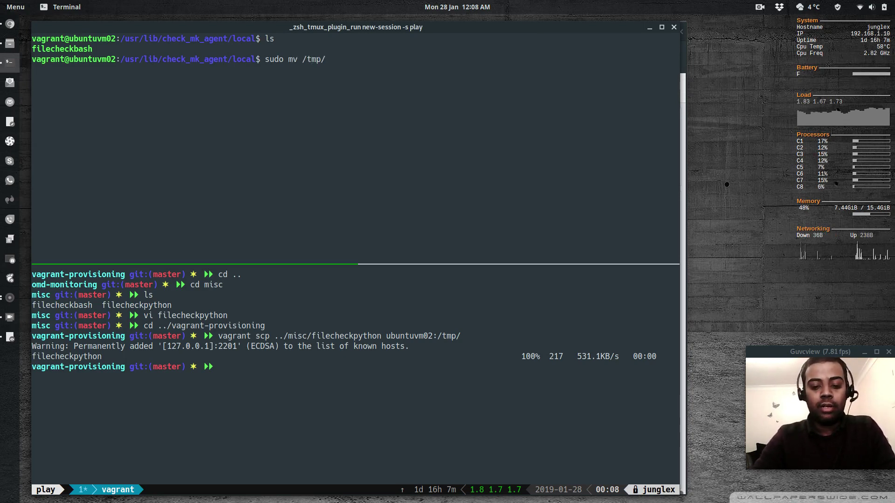
type("file")
key("Tab")
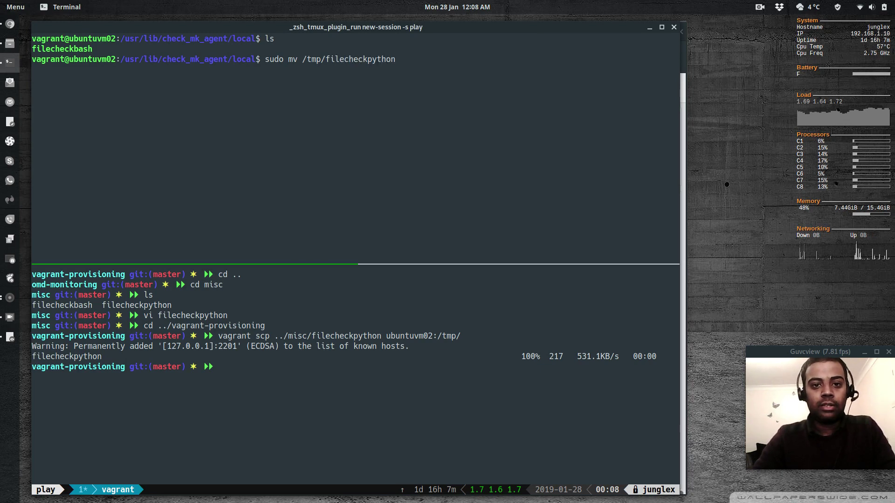
type(".")
key("Return")
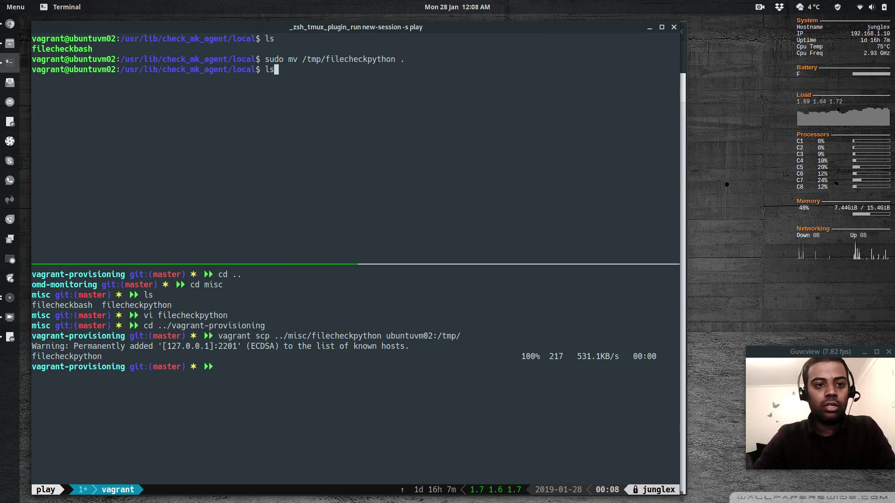
List the agent local directory's files and make filecheckpython executable with sudo chmod +x
type("ls")
key("Return")
type("sudo ")
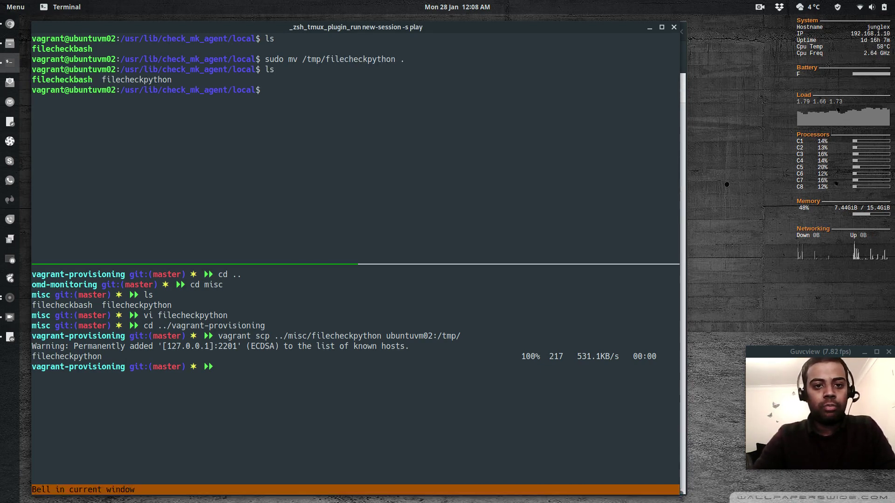
type("chmod +")
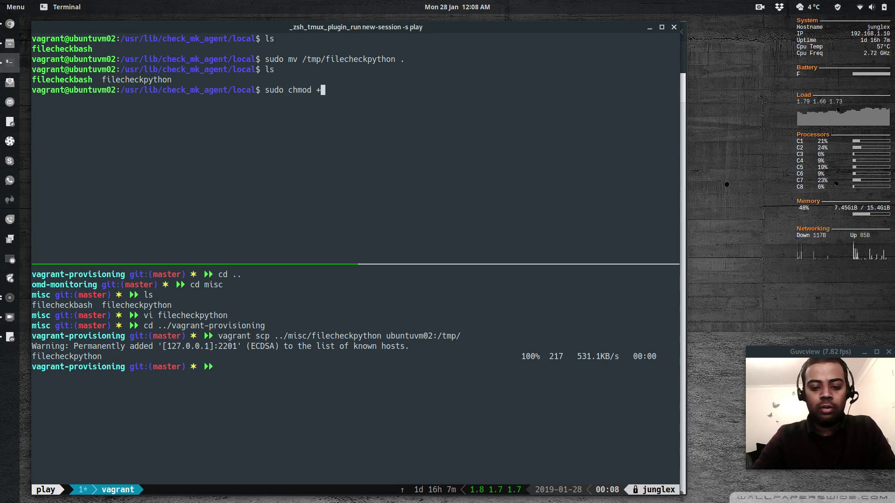
type("x file")
key("Tab")
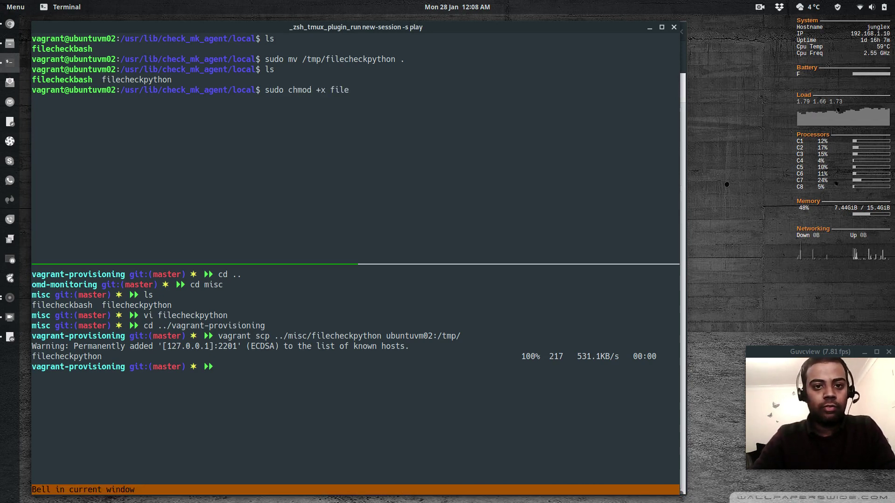
type("che")
key("BackSpace")
key("BackSpace")
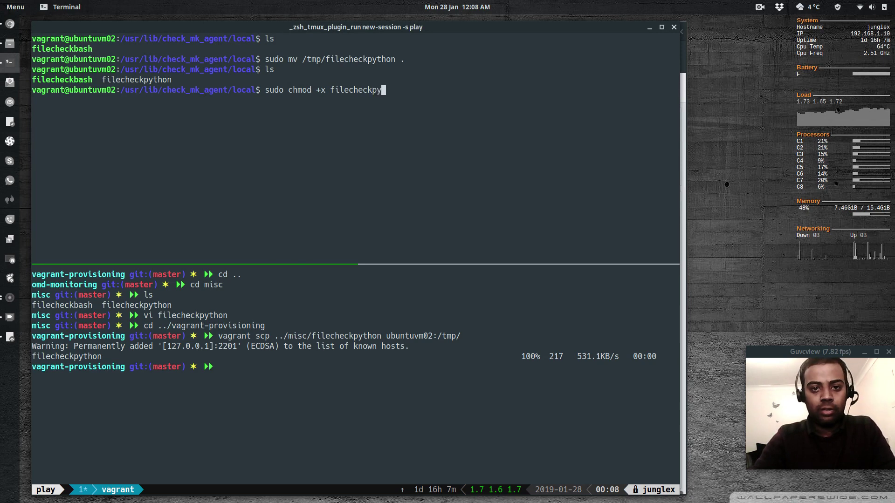
type("y")
key("Tab")
key("Return")
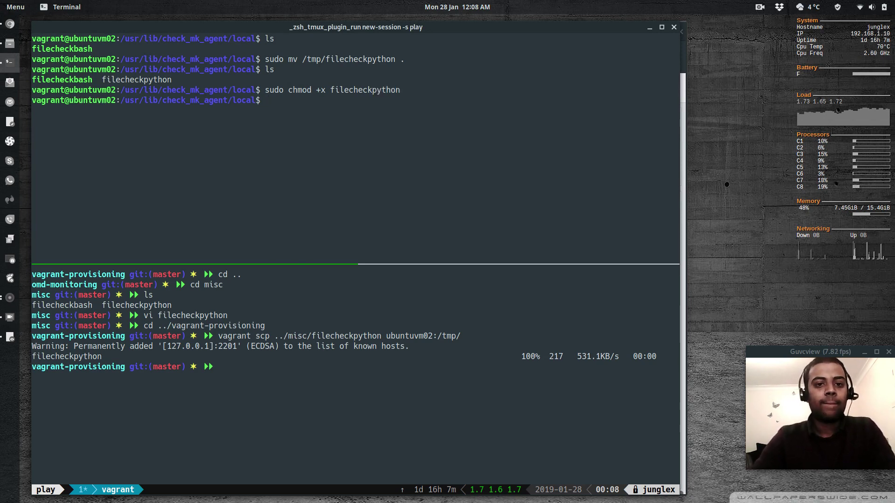
Try to run the filecheckpython script with the python interpreter on ubuntuvm02
type("python file")
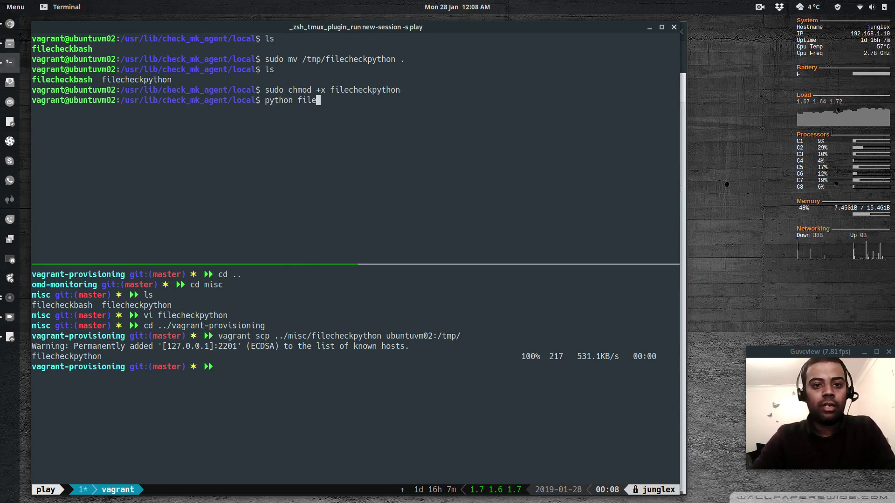
type("che")
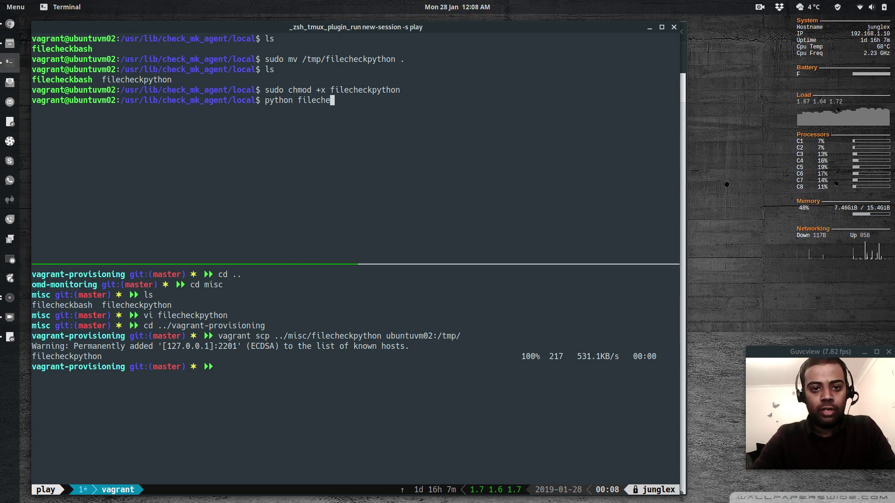
type("ckpython")
key("Return")
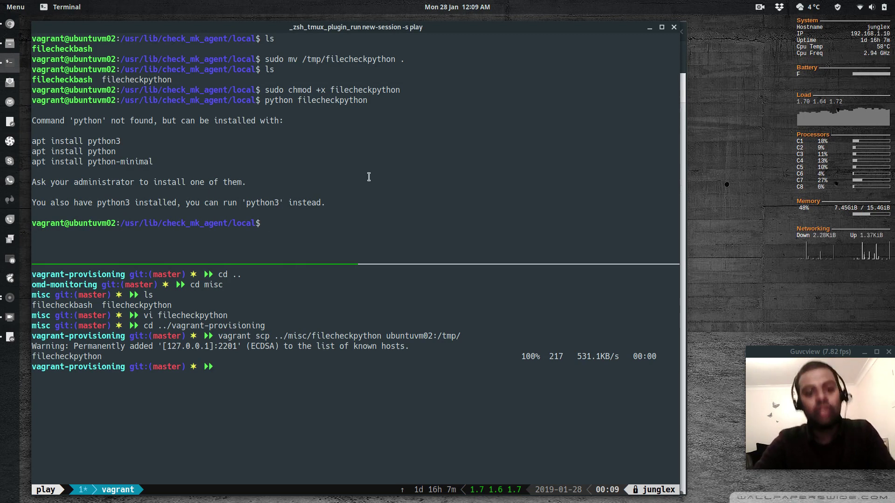
List the available shell commands that begin with python, and clear the ubuntuvm02 pane
type("python")
key("Tab")
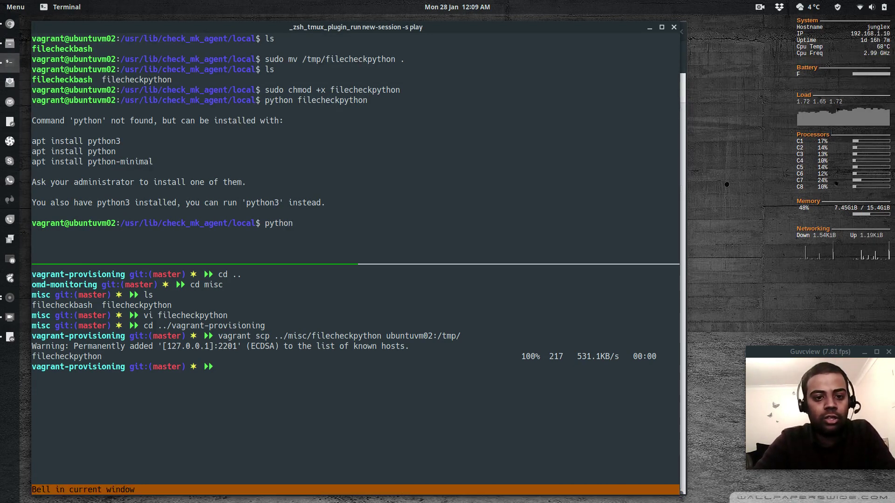
key("Tab")
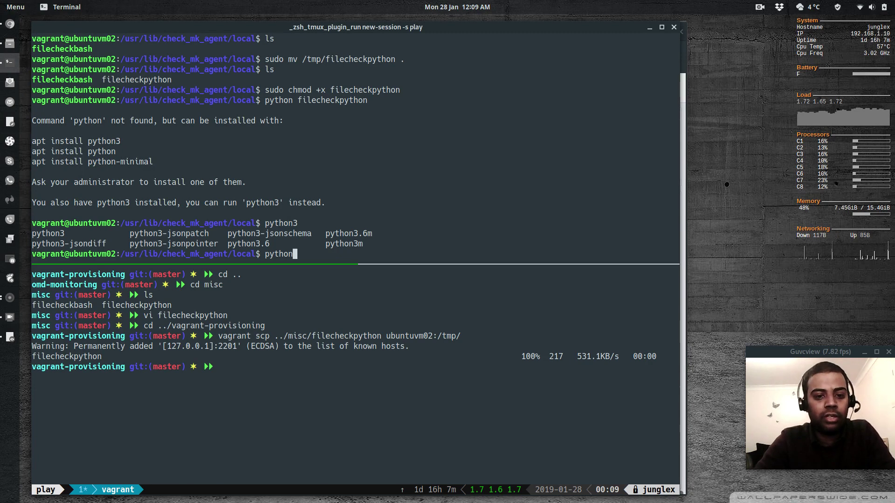
key("ctrl+u")
type("clear")
key("Return")
Install the python package on ubuntuvm02 with sudo apt-get install python, accepting the installation
type("p")
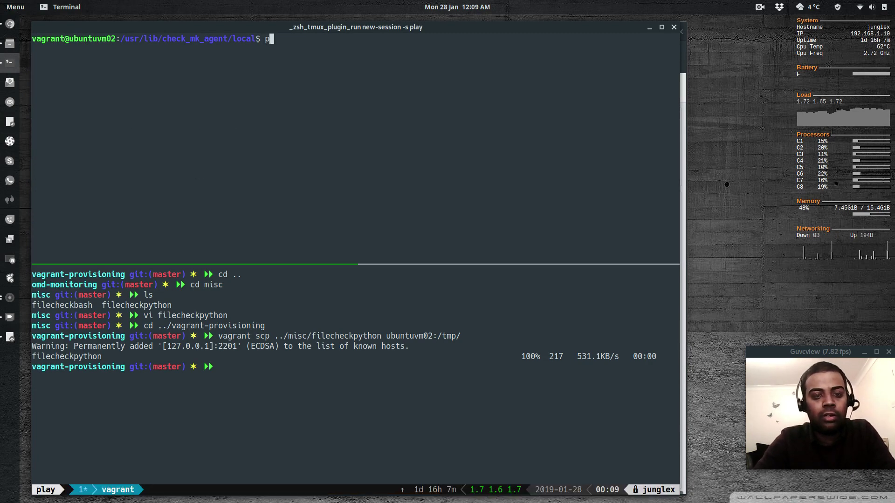
key("BackSpace")
key("BackSpace")
type("sudo apt-g")
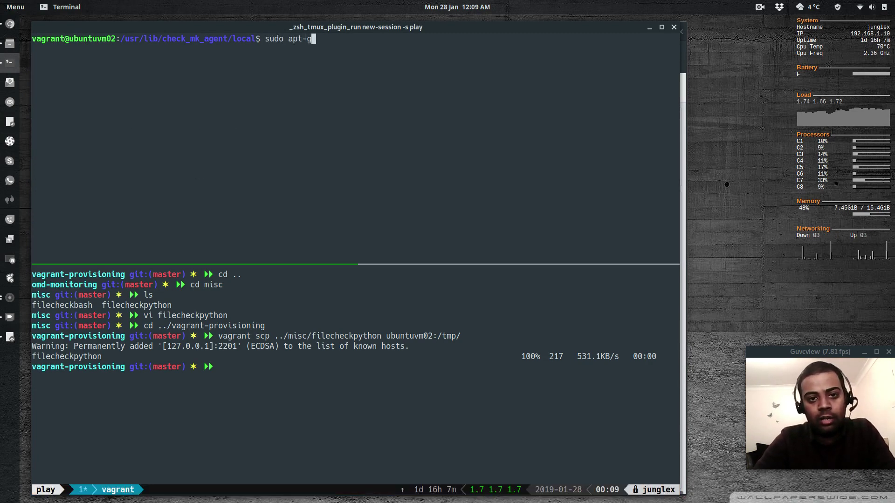
type("et install pytho")
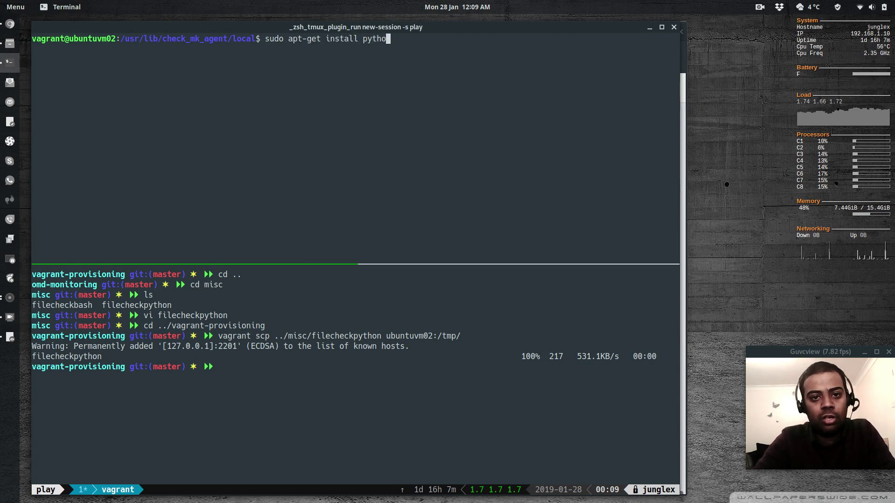
type("n")
key("Return")
key("Return")
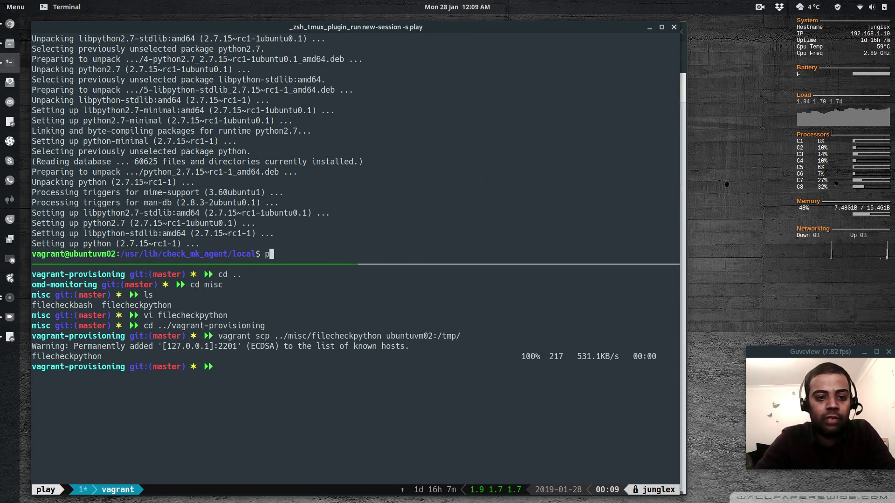
Run python filecheckpython to test the script's output, and clear the pane
type("ython filechec")
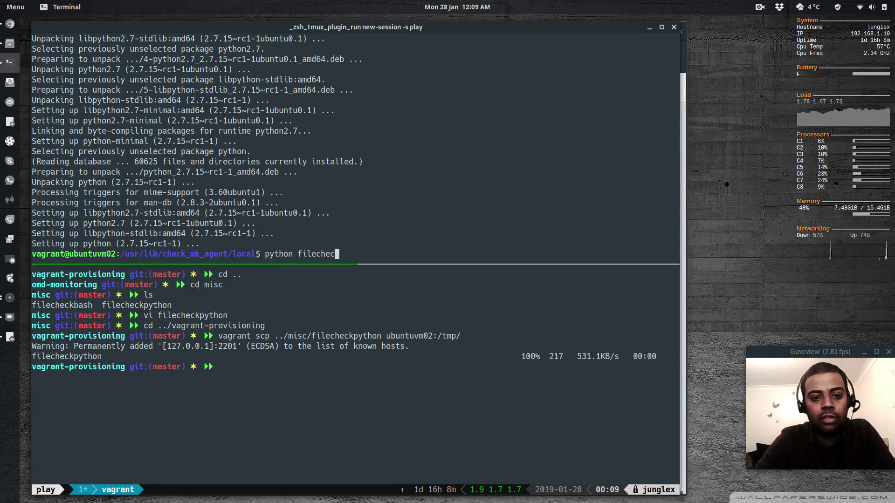
type("kpython")
key("Return")
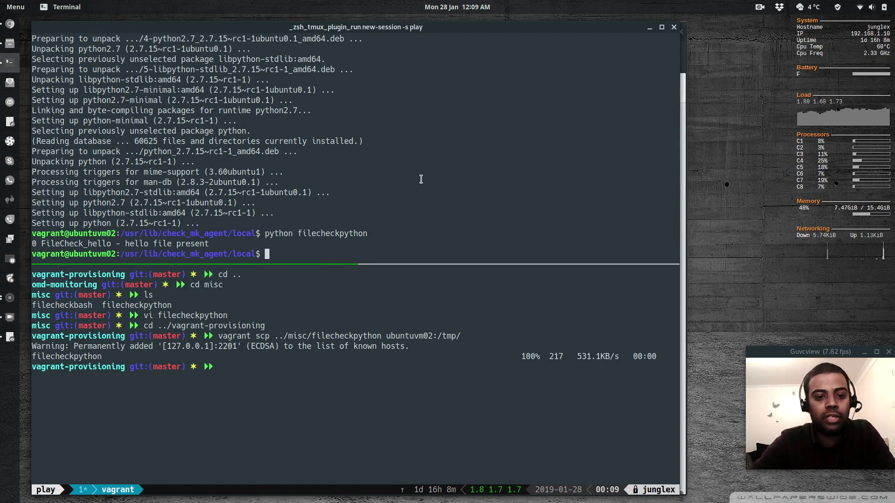
key("ctrl+l")
Switch to Check_MK in Chrome, open the WATO services page of host ubuntuvm02 and run a full scan
key("alt+Tab")
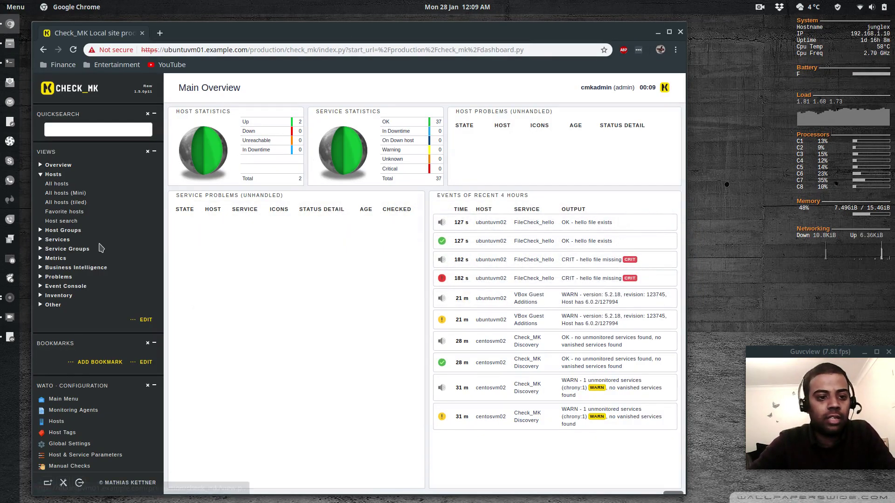
left_click(58, 424)
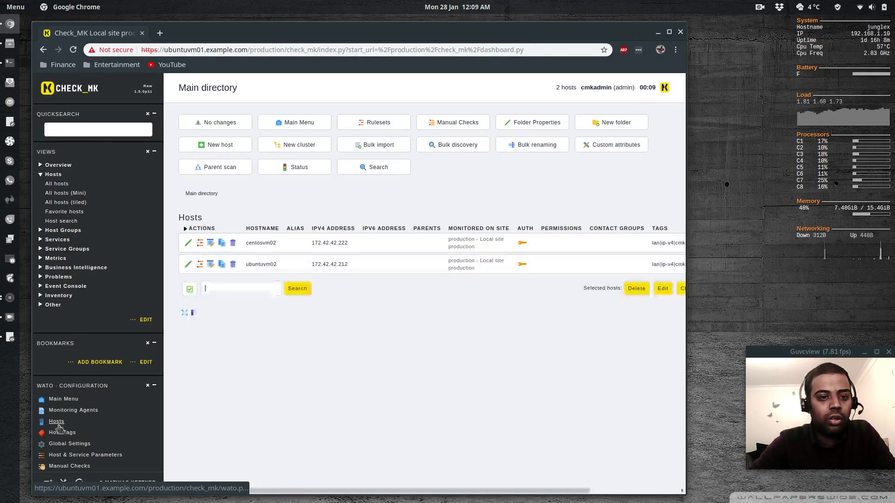
left_click(211, 265)
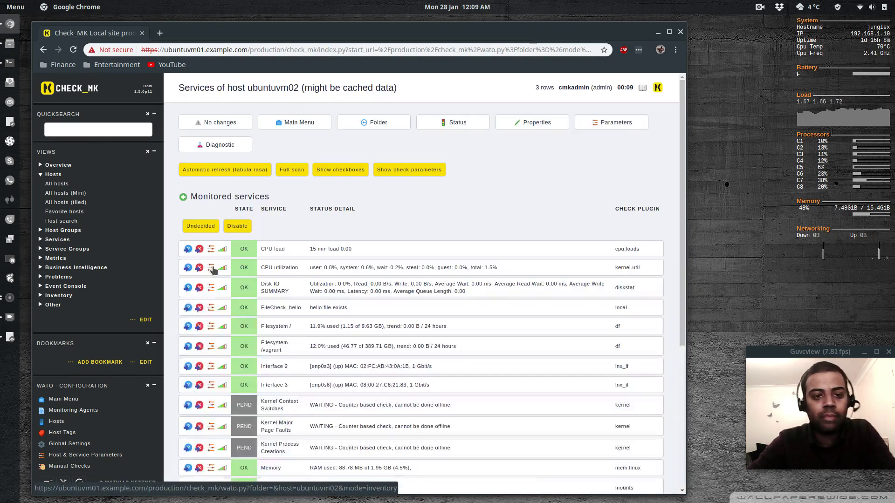
left_click(289, 172)
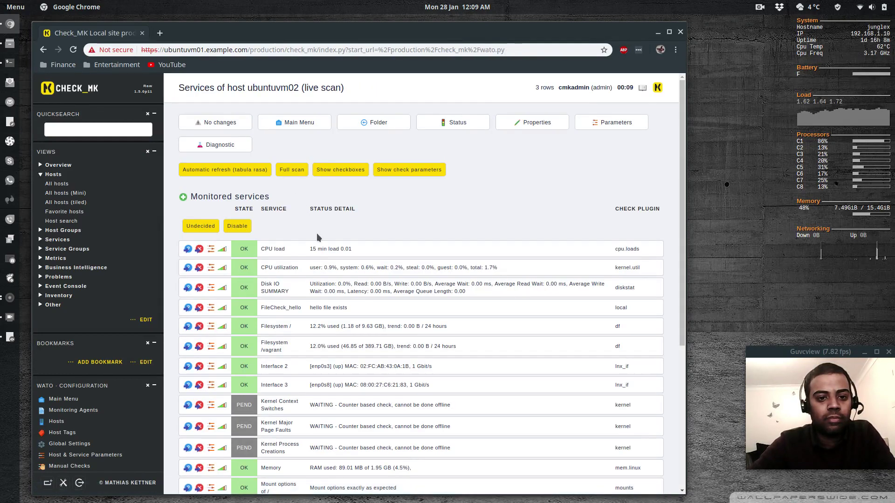
Look through ubuntuvm02's scanned services and repeat the full scan
scroll(317, 233, "down", 5)
scroll(317, 233, "up", 5)
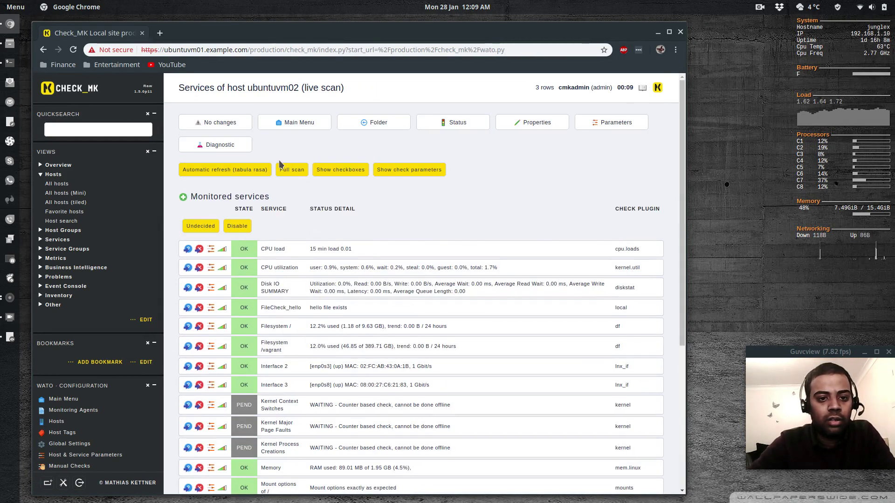
left_click(290, 172)
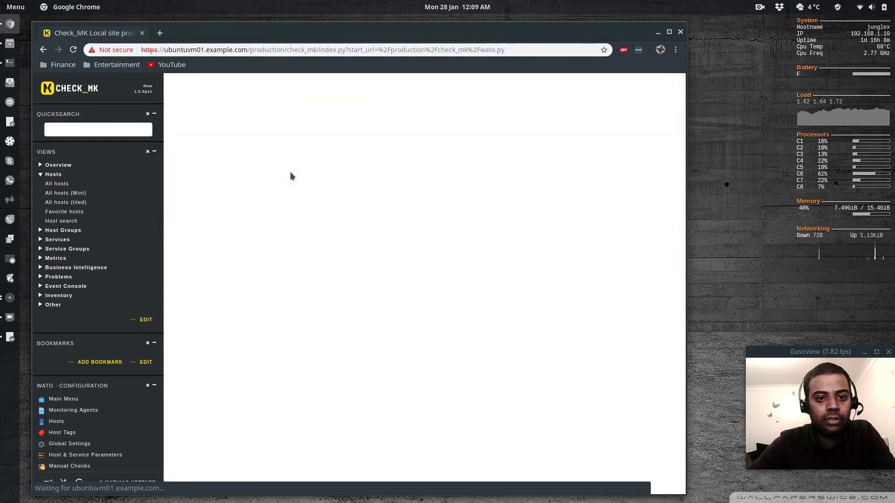
left_click(290, 171)
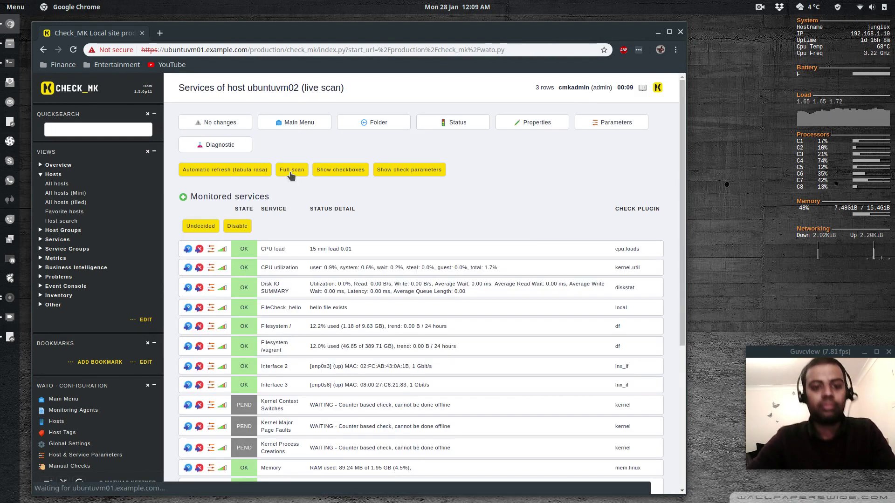
Rediscover ubuntuvm02's services with Automatic refresh (tabula rasa), and run another full scan to review the service list
left_click(231, 169)
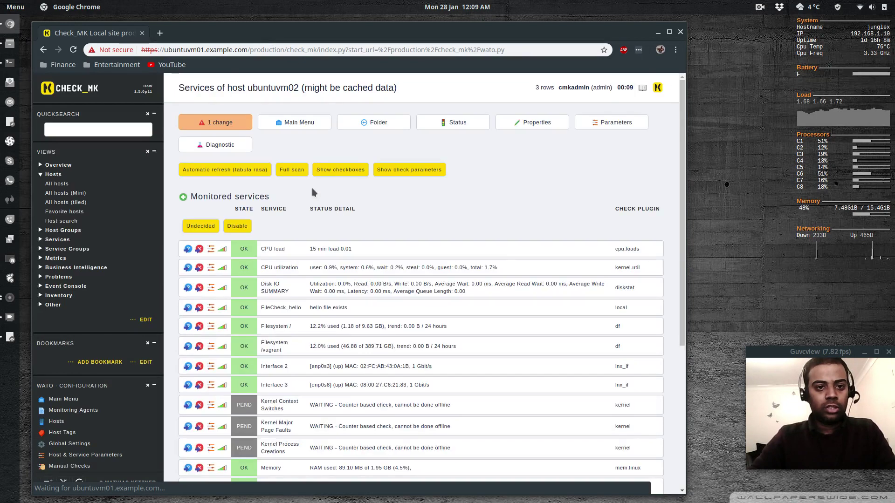
left_click(295, 171)
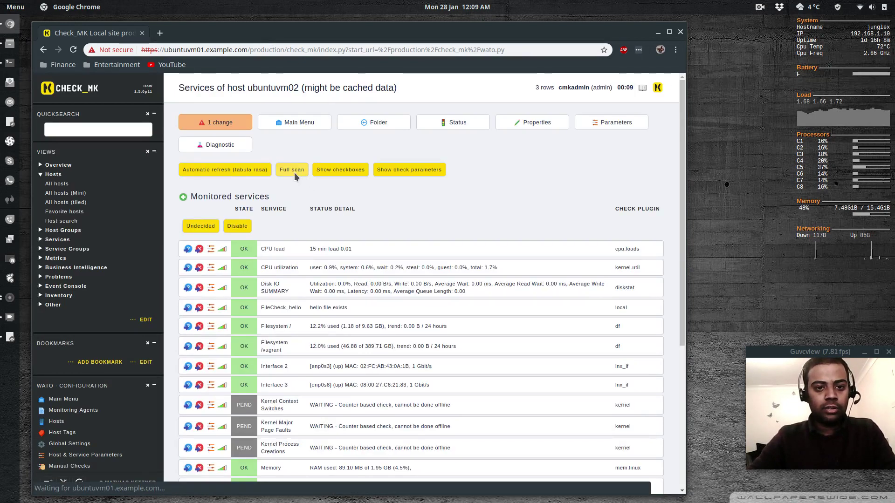
scroll(343, 220, "down", 2)
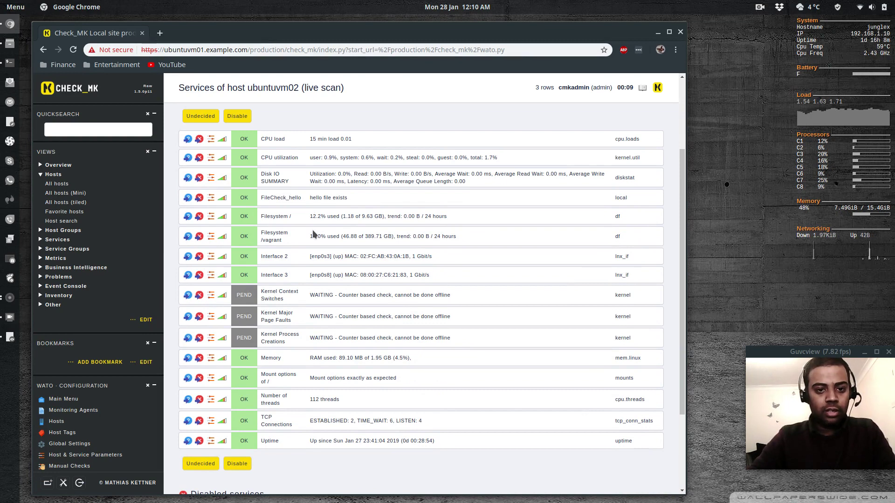
scroll(313, 233, "up", 2)
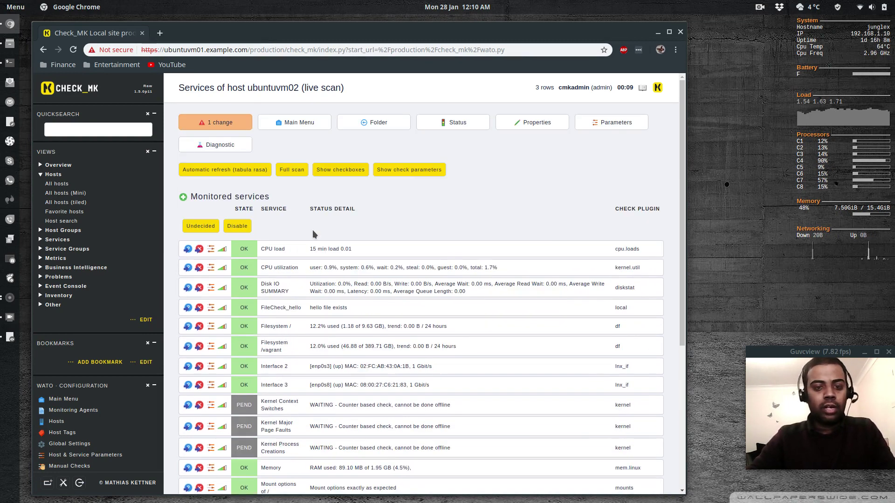
Switch to the terminal and list the files in ubuntuvm02's agent local directory
key("alt+Tab")
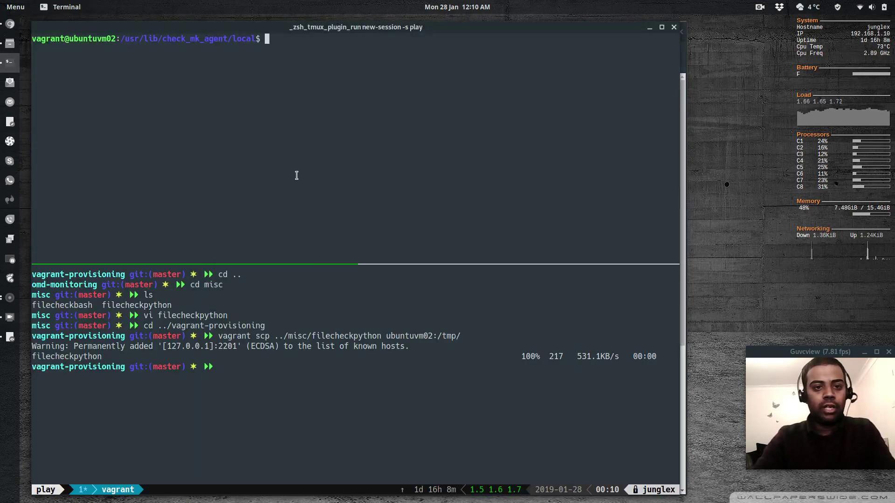
type("ls")
key("Return")
type("vi file")
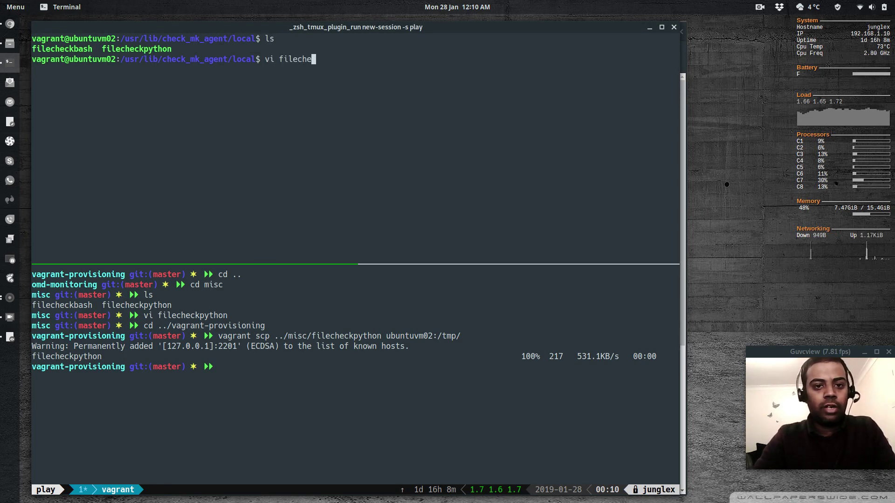
type("che")
key("ctrl+u")
type("sudo ")
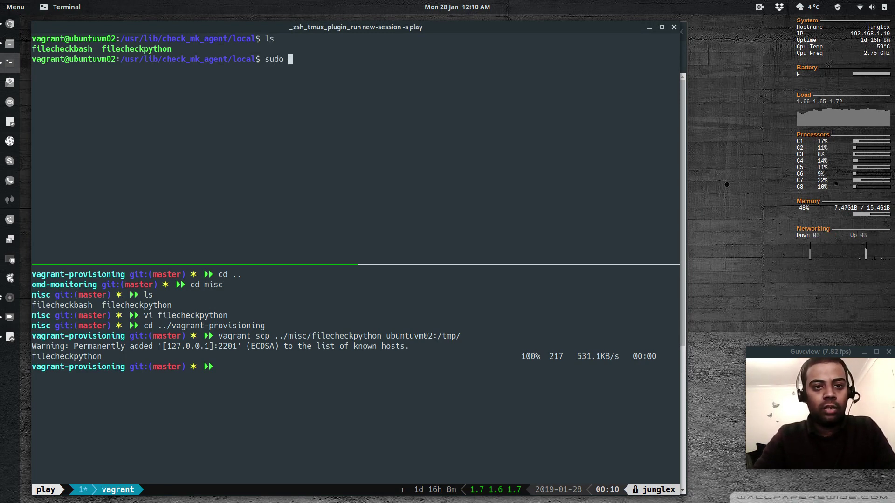
type("filech")
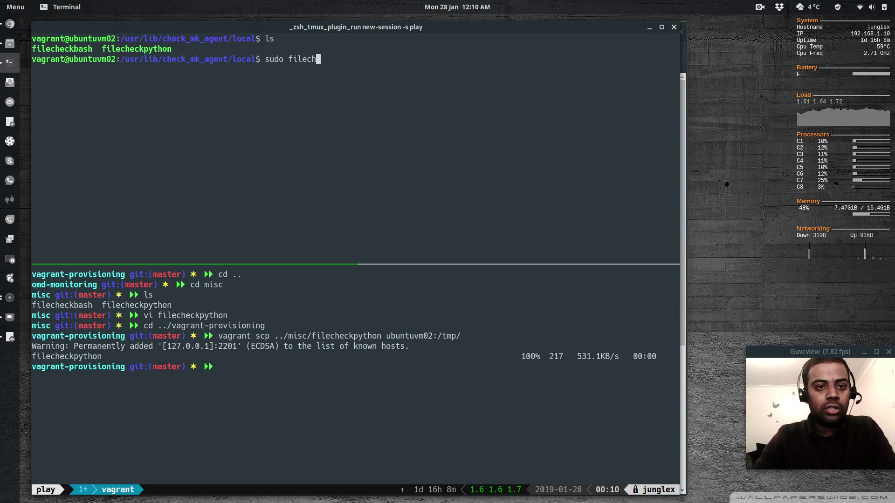
type("eck")
key("Tab")
type("python")
key("Tab")
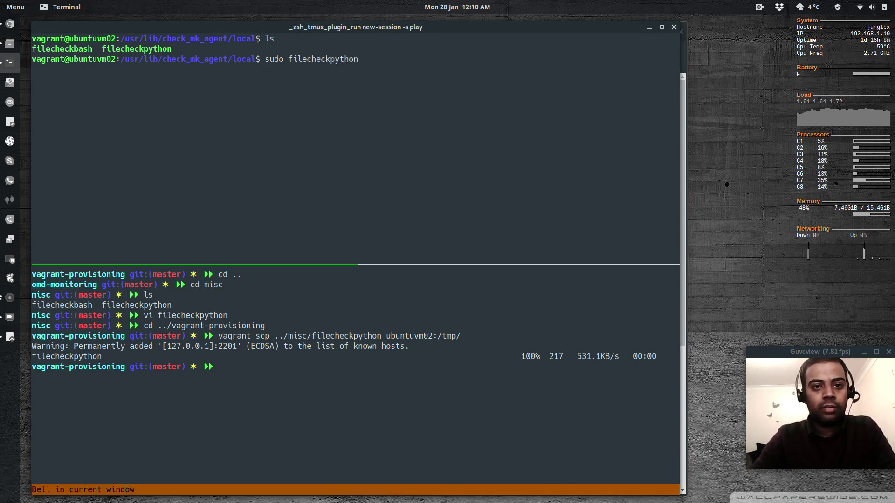
key("Return")
Edit filecheckpython in vi with sudo so its print line names the service FileCheckPython_hello, save the file and clear the terminal
type("sudo vi ")
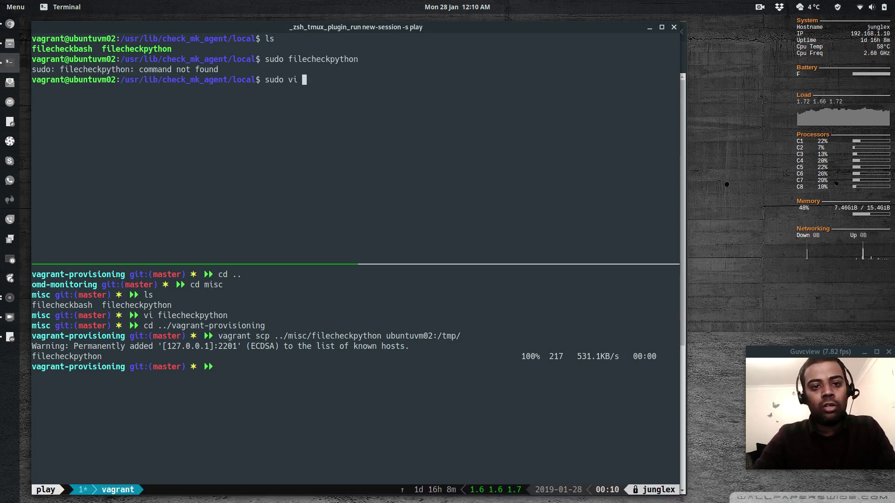
type("filecheckpython")
key("Return")
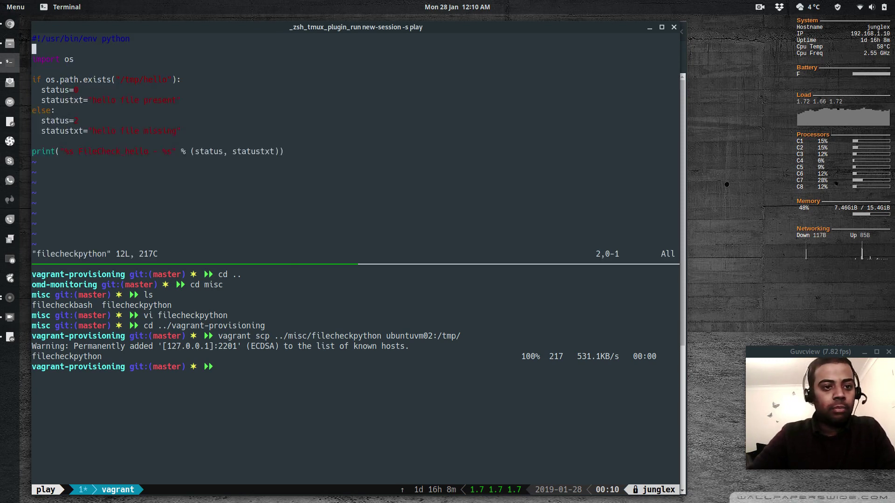
key("j")
key("j")
key("j")
key("j")
key("j")
key("j")
key("j")
key("j")
key("j")
key("j")
key("l")
key("l")
key("l")
key("l")
key("l")
key("l")
key("l")
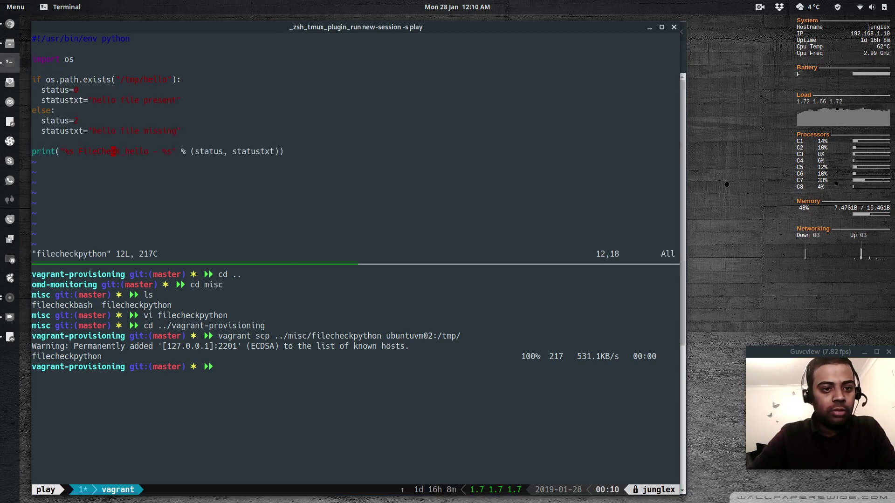
key("l")
key("l")
type("ileCheckPython")
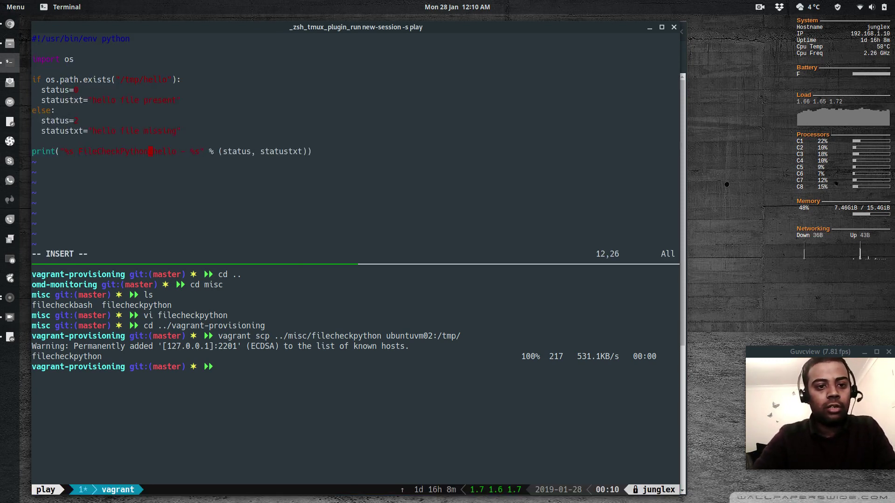
key("Escape")
type(":wq")
key("Return")
type("clear")
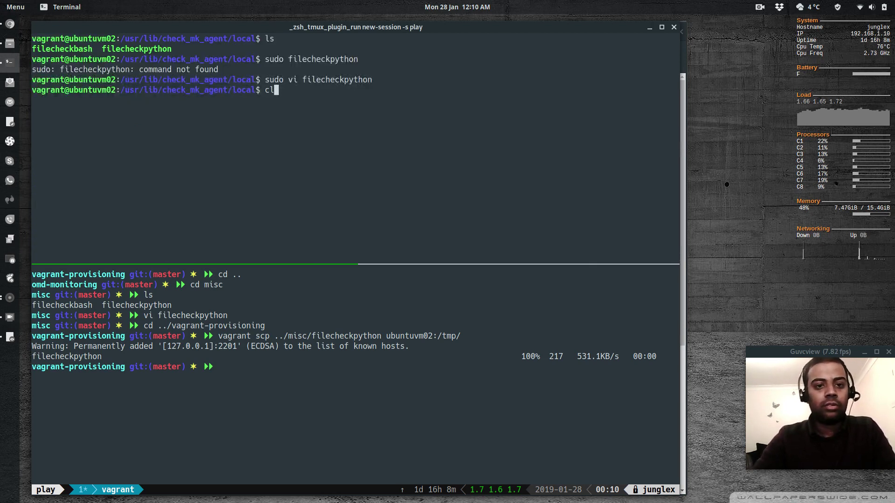
key("Return")
Switch to Check_MK in Chrome, full-scan ubuntuvm02 to start monitoring its FileCheckPython_hello service, and activate the affected pending changes
key("alt+Tab")
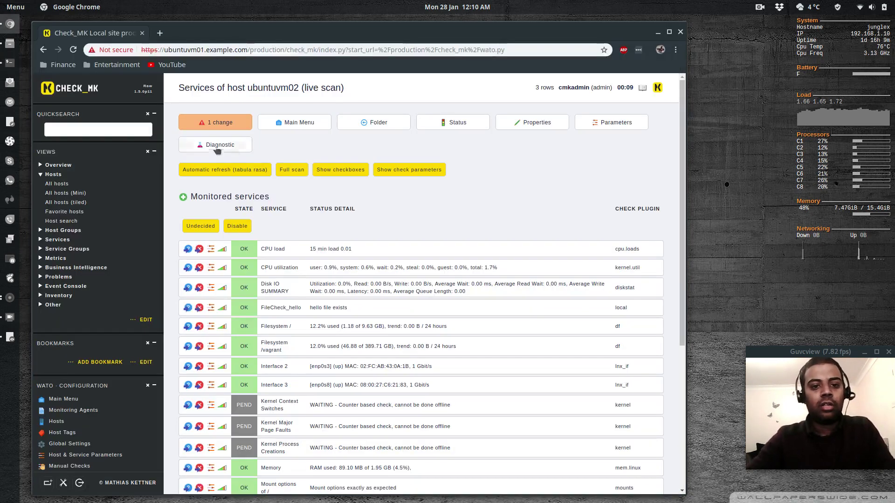
left_click(304, 172)
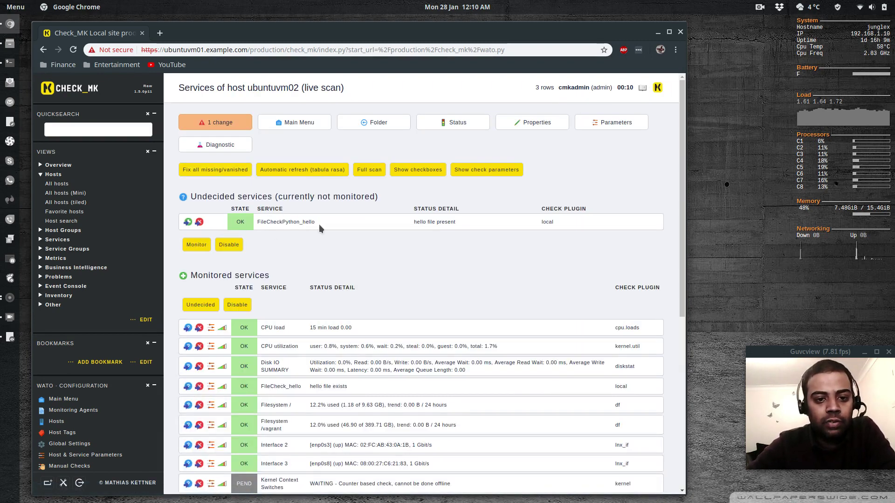
left_click(188, 223)
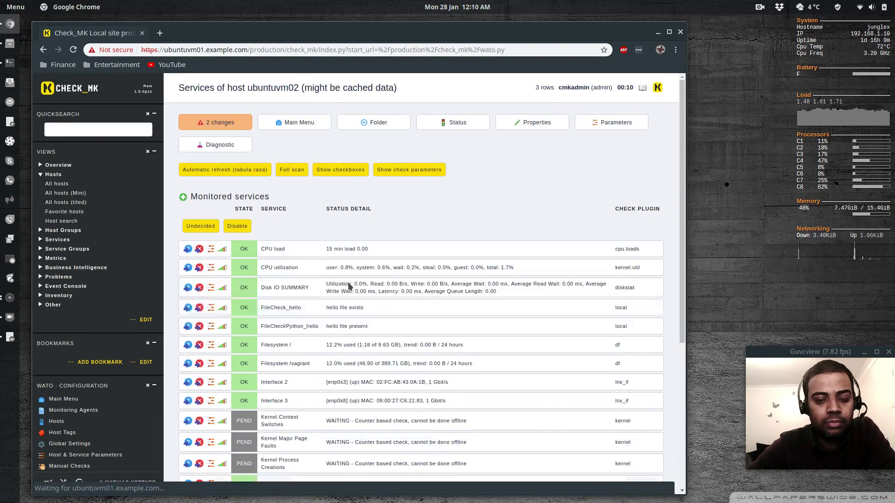
left_click(212, 123)
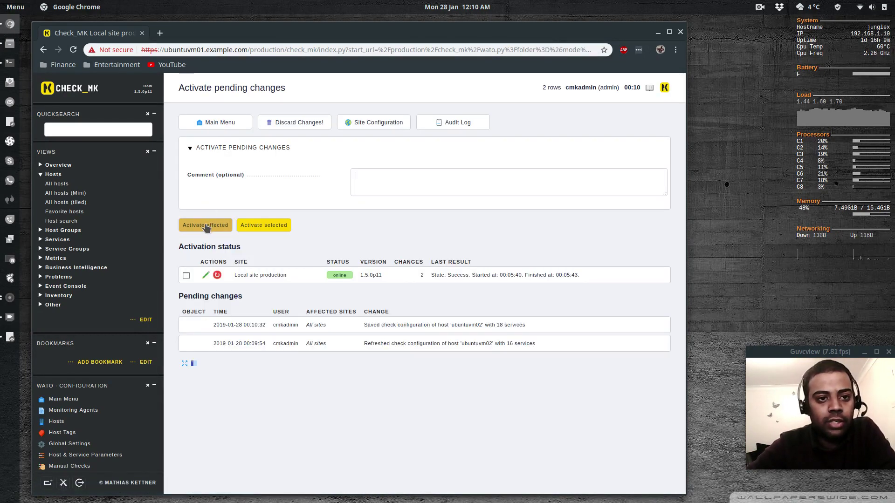
left_click(206, 225)
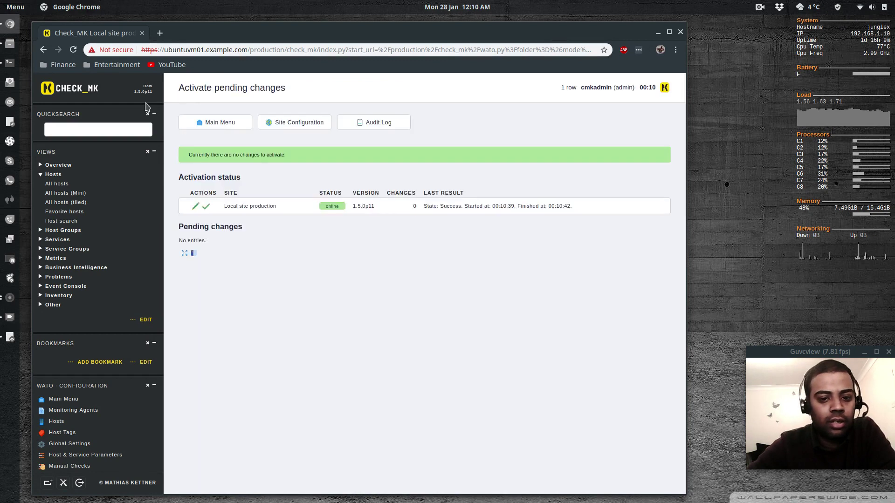
Go from the main overview to the host list and review the services of ubuntuvm02, including both file checks
left_click(76, 90)
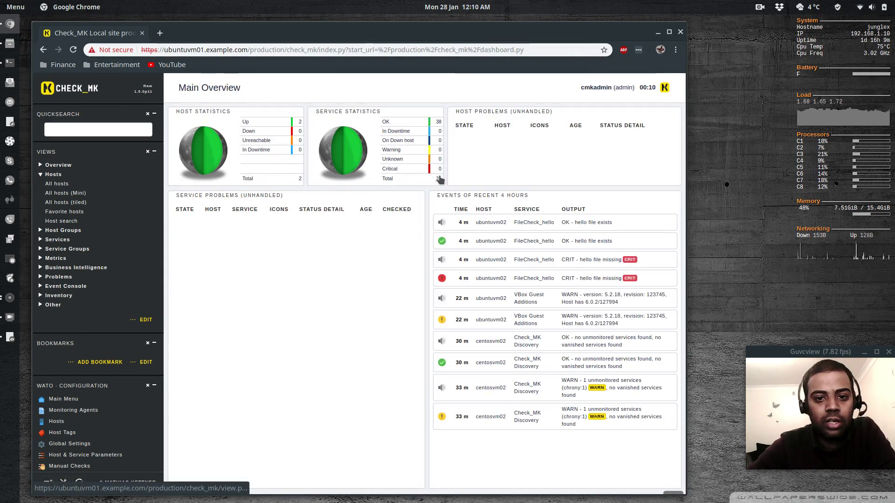
left_click(295, 179)
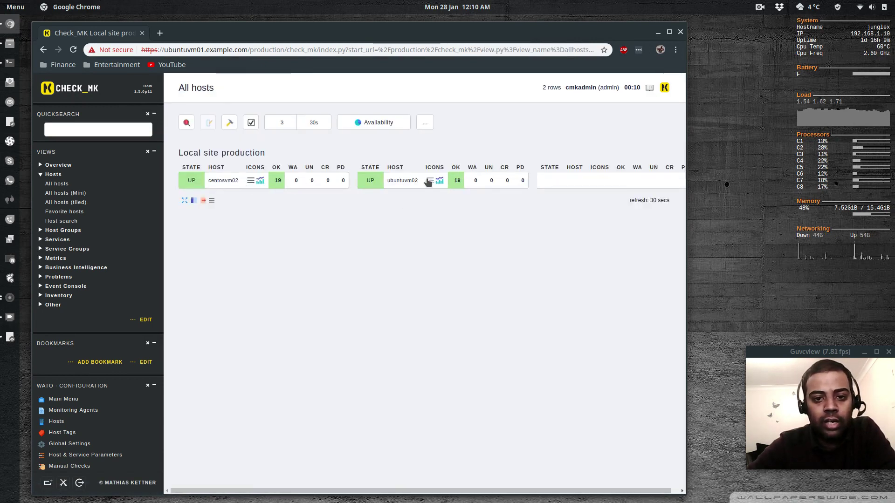
left_click(402, 181)
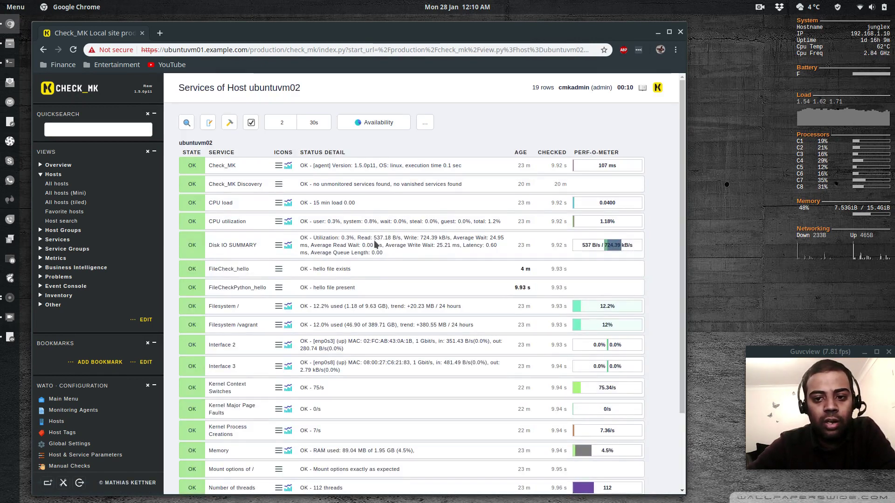
scroll(376, 261, "down", 3)
scroll(377, 286, "up", 2)
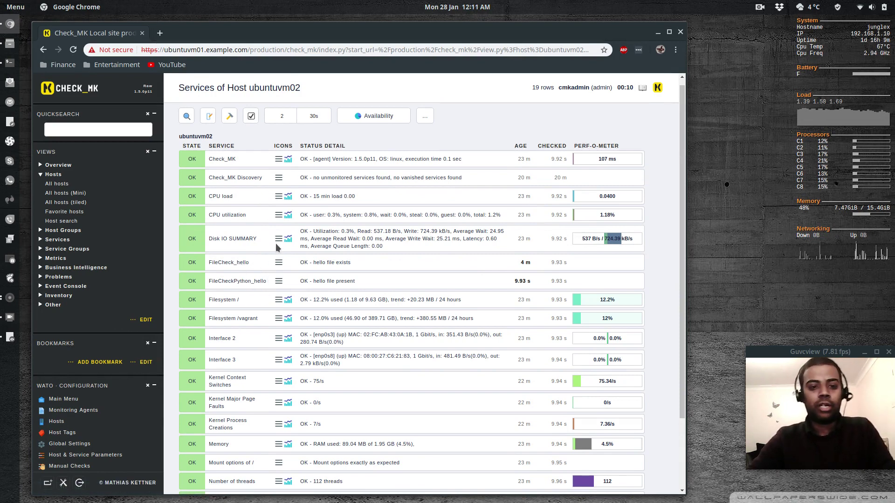
Switch to the terminal, delete /tmp/hello on ubuntuvm02 with rm -f and clear the screen
key("alt+Tab")
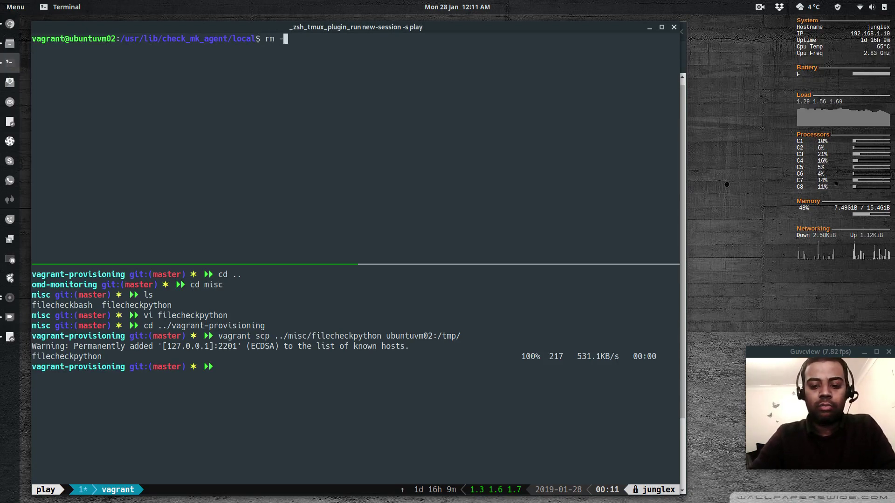
type("f /tmp/hel")
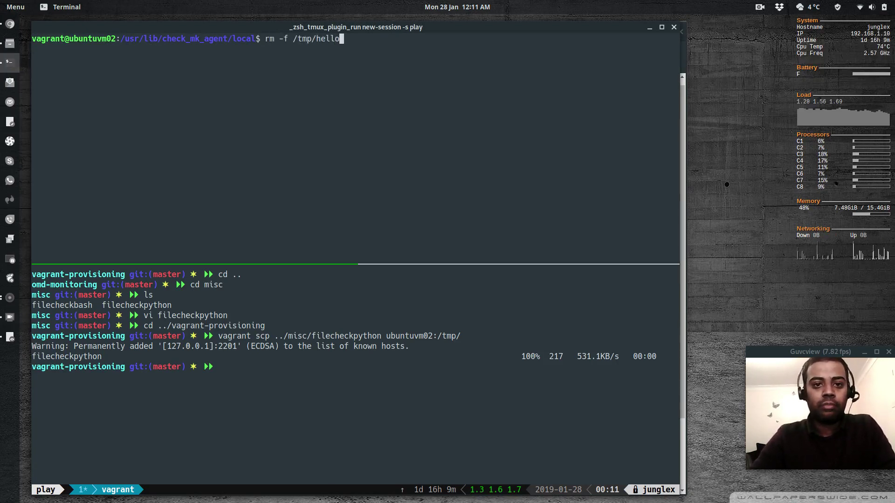
type("lo")
key("Return")
type("clear")
key("Return")
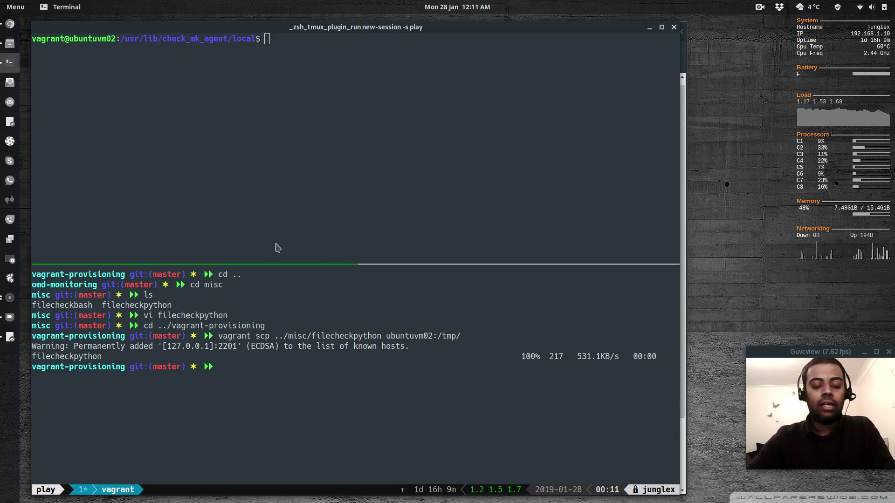
Switch back to Check_MK in Chrome, reload the main overview and reopen ubuntuvm02's service list from All hosts
key("alt+Tab")
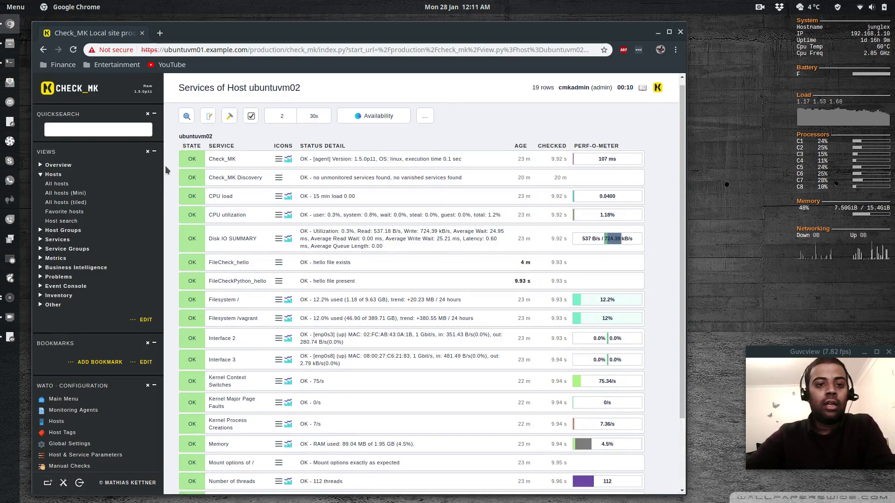
left_click(62, 93)
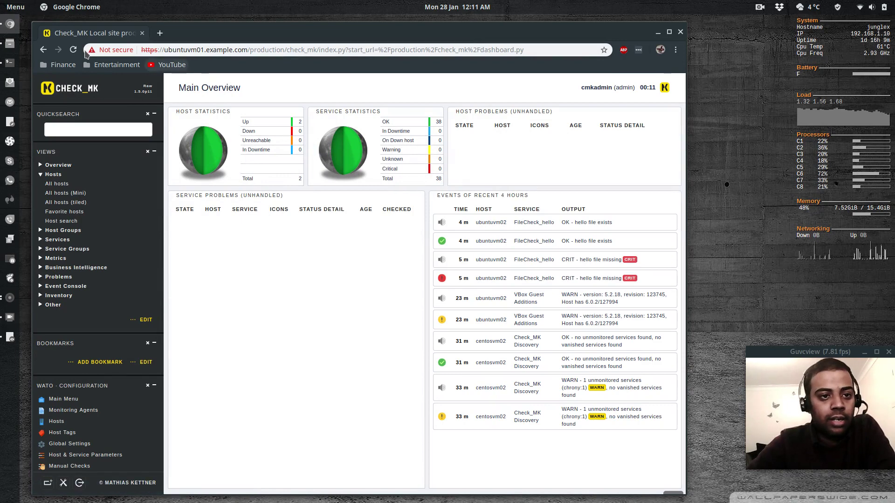
left_click(74, 50)
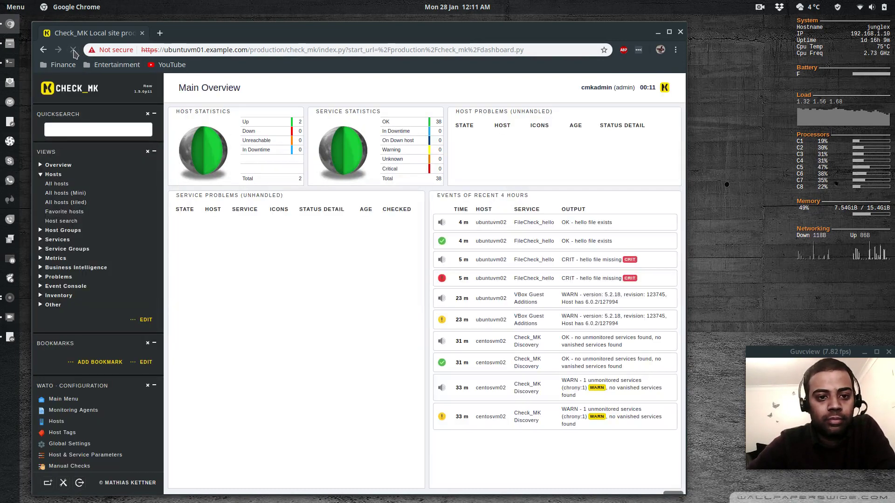
left_click(57, 183)
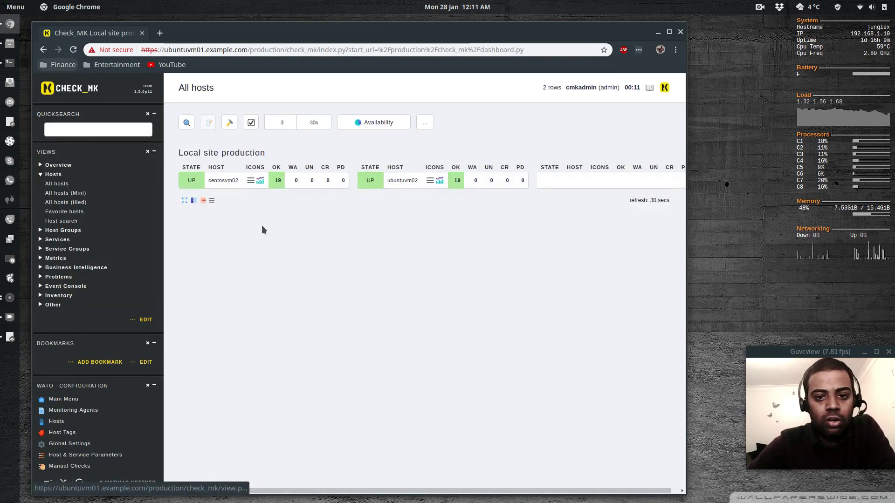
left_click(395, 181)
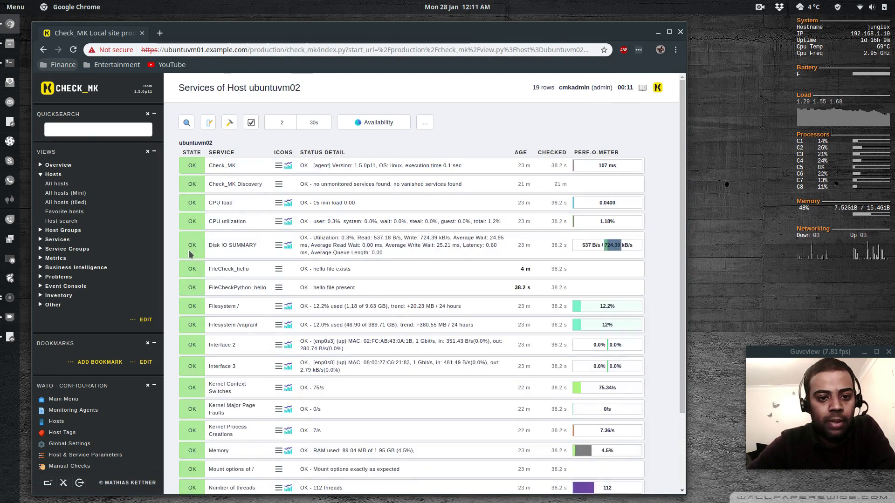
Reschedule the check for ubuntuvm02's FileCheck_hello service and return to the main overview
left_click(280, 271)
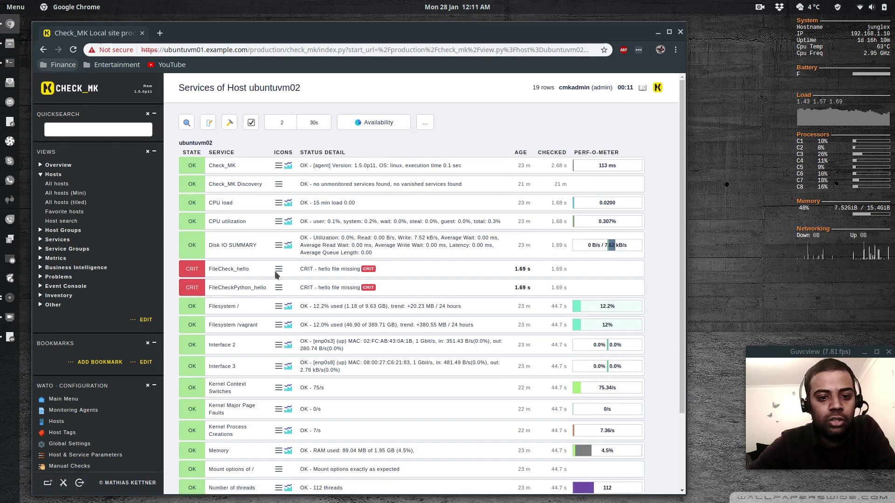
left_click(79, 91)
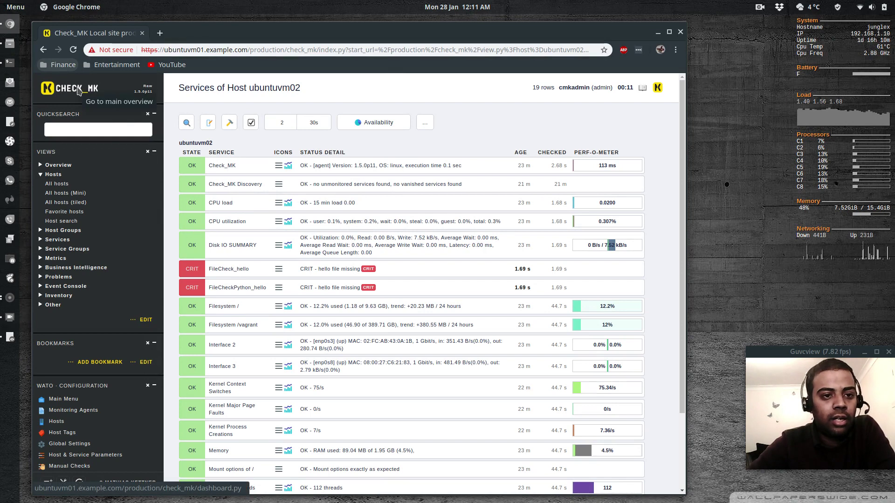